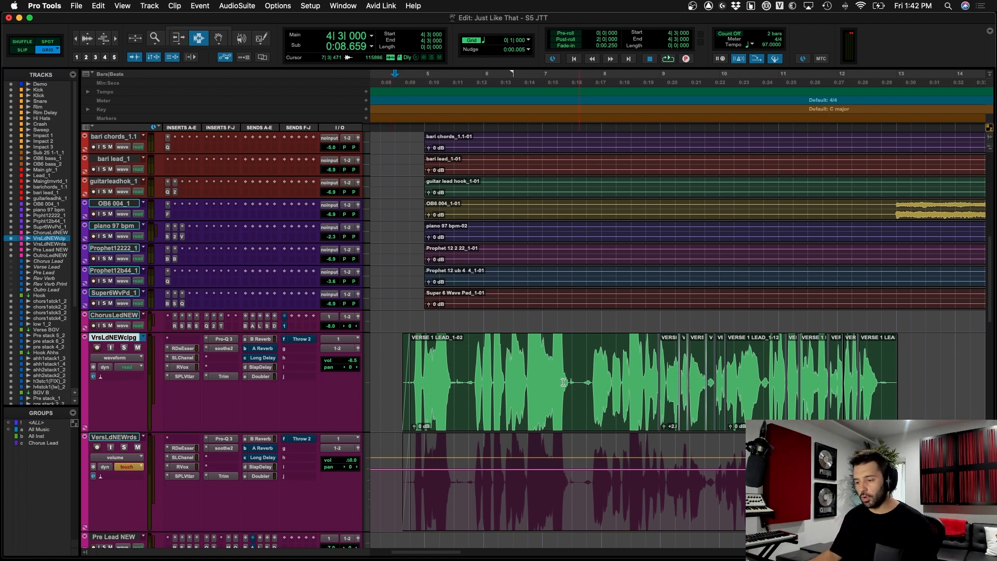
- Switch the verse lead vocal track to the original Verse Lead NEW (1) playlist
left_click_drag(453, 381, 849, 381)
left_click(502, 384)
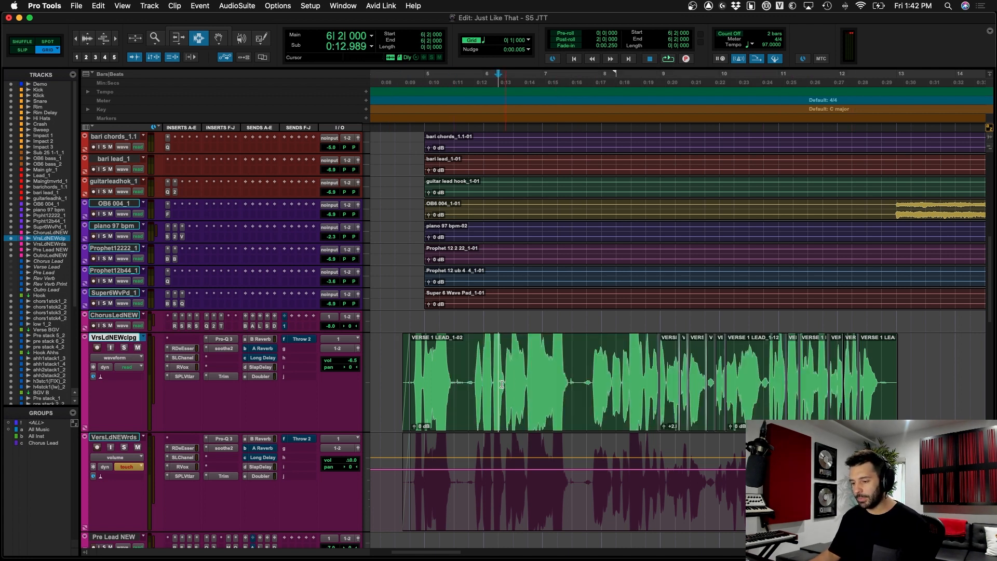
left_click(144, 337)
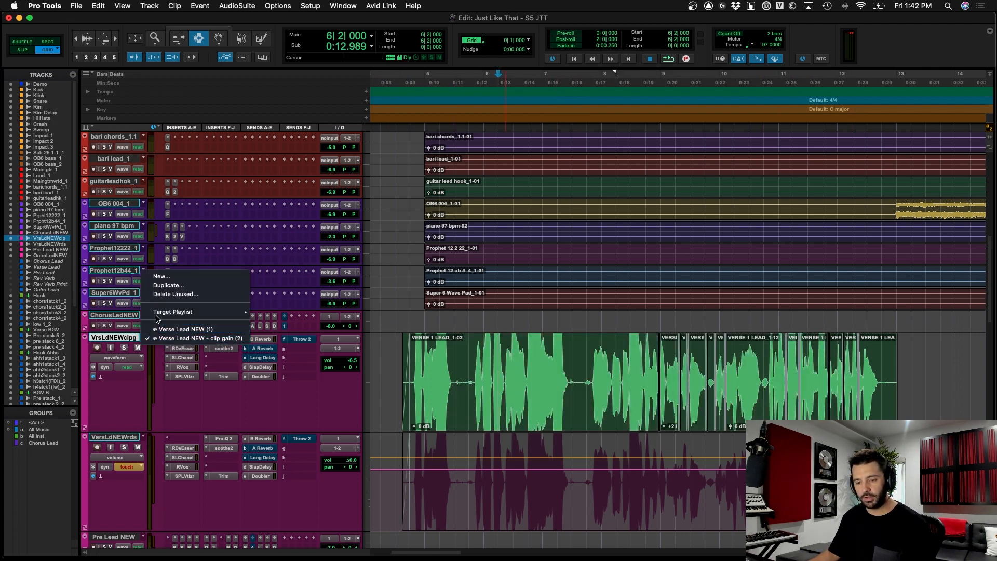
left_click(162, 330)
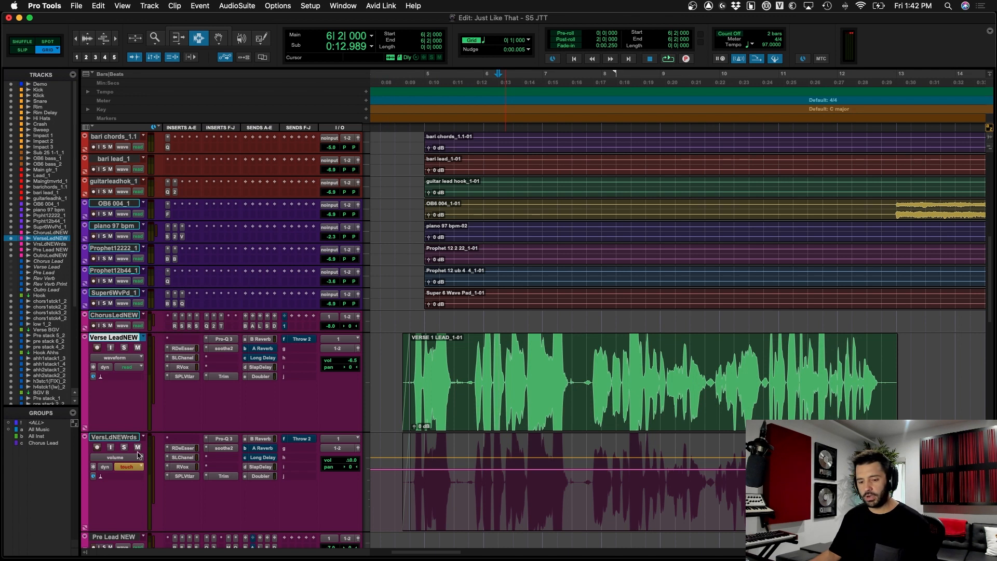
- Examine the VERSE 1 LEAD_-01 waveform from the clip's start through its middle phrases to around bar 10
left_click(398, 373)
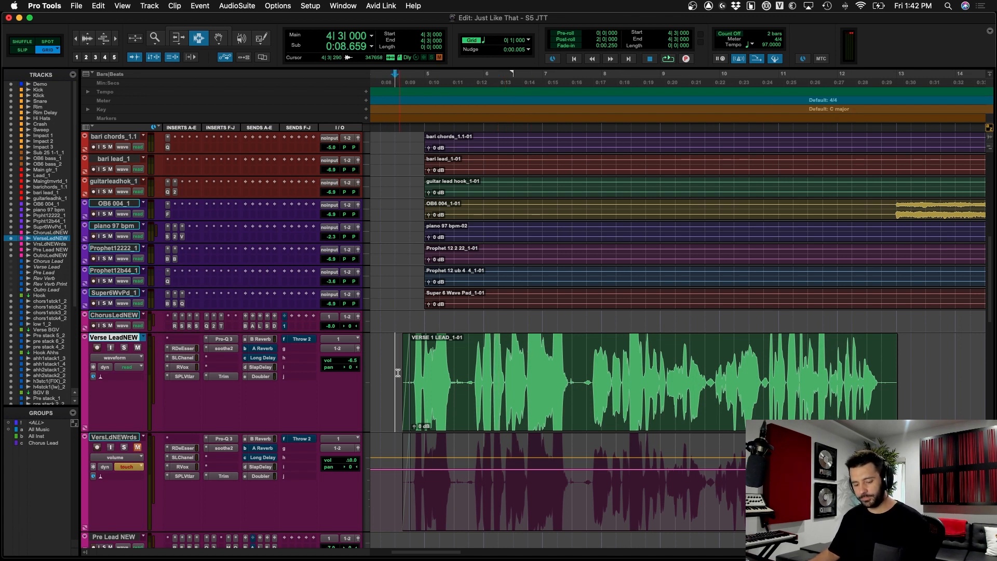
key("Tab")
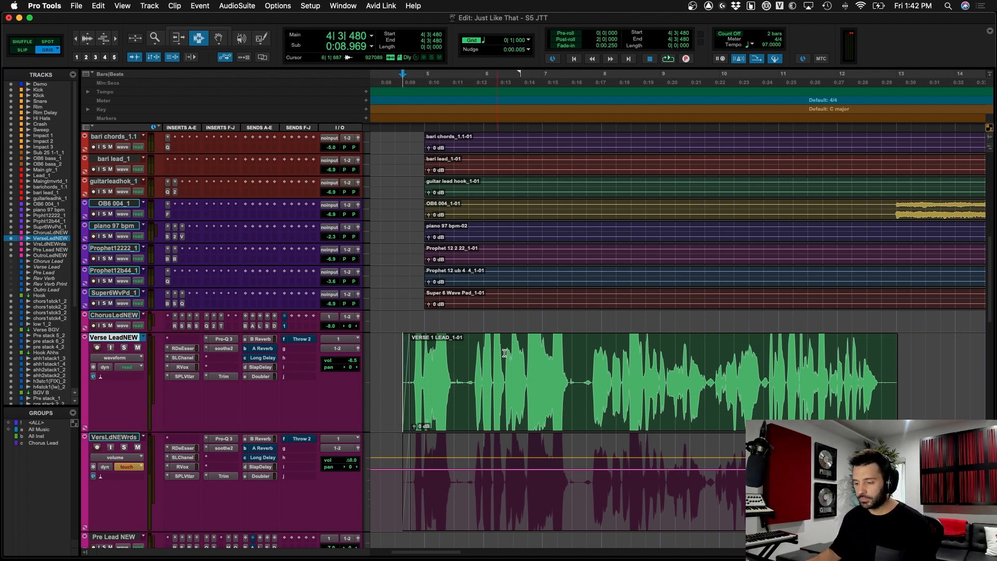
left_click_drag(408, 384, 852, 390)
left_click(661, 397)
left_click_drag(468, 385, 708, 382)
left_click(738, 383)
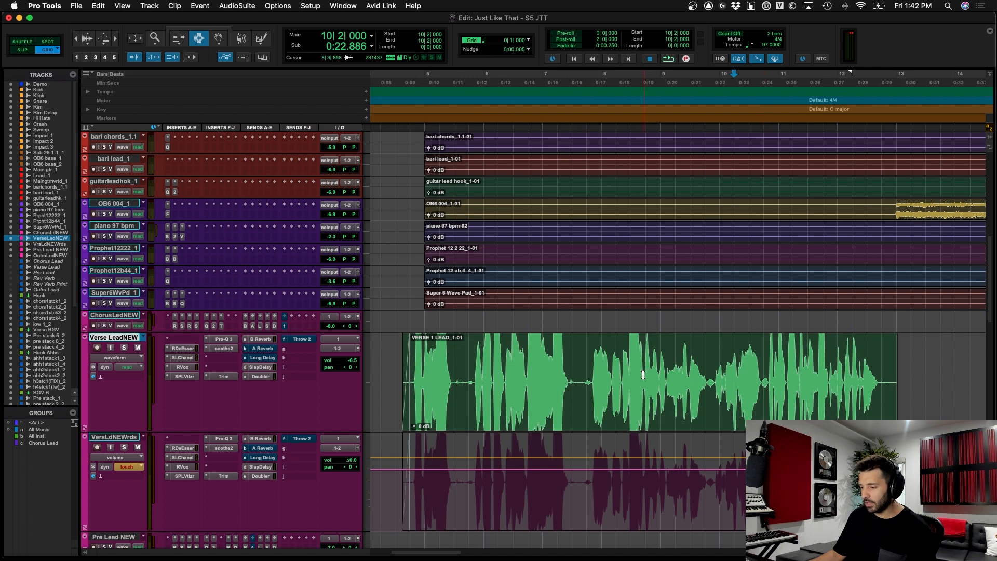
- Reduce the audio waveform display height so the level differences around the bar 8 peak can be read
left_click_drag(643, 374, 629, 377)
left_click(627, 378)
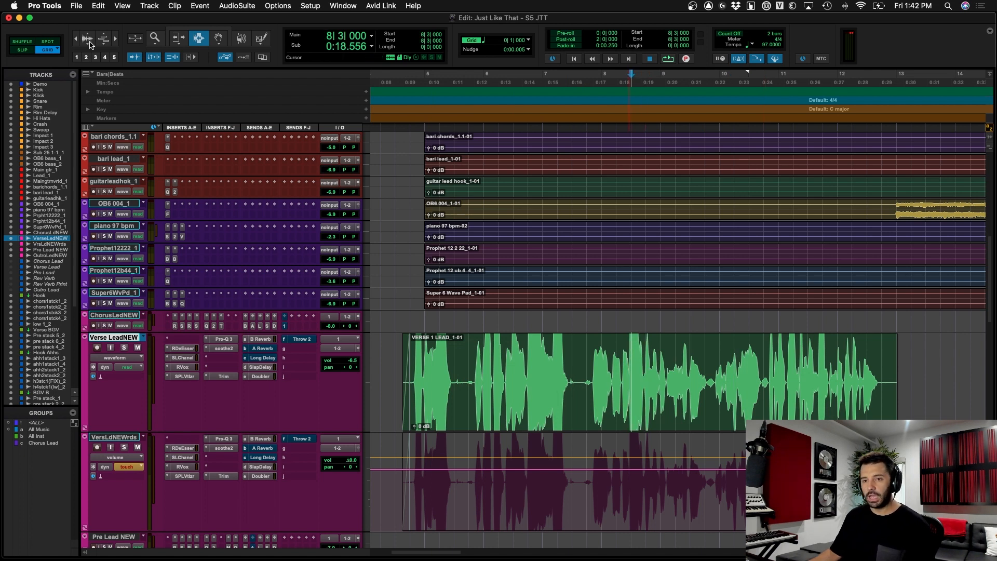
left_click(87, 45)
left_click(87, 46)
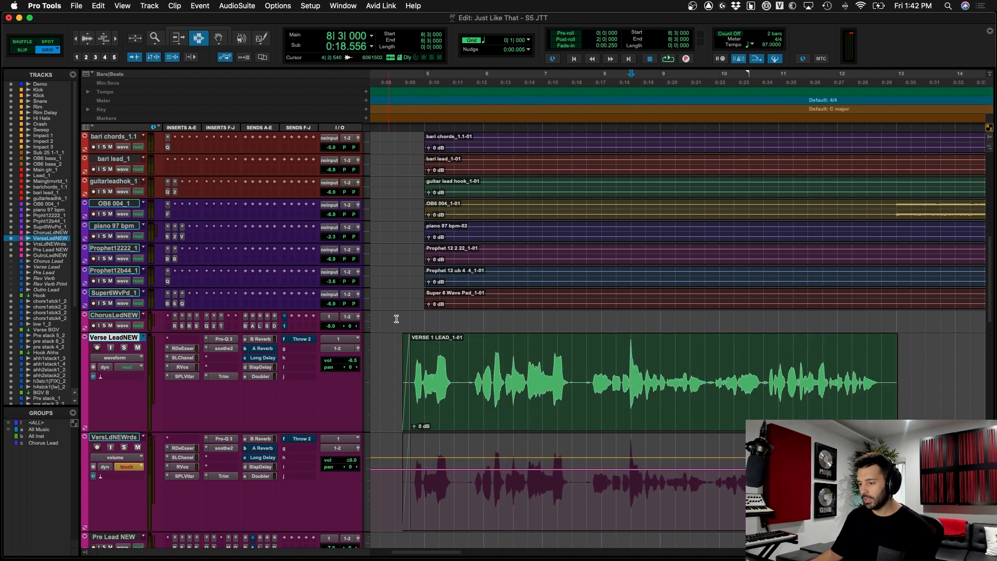
- Place the edit cursor at 4|3|000 and make the VersLdNEWrds track inactive
left_click(451, 387)
left_click(398, 404)
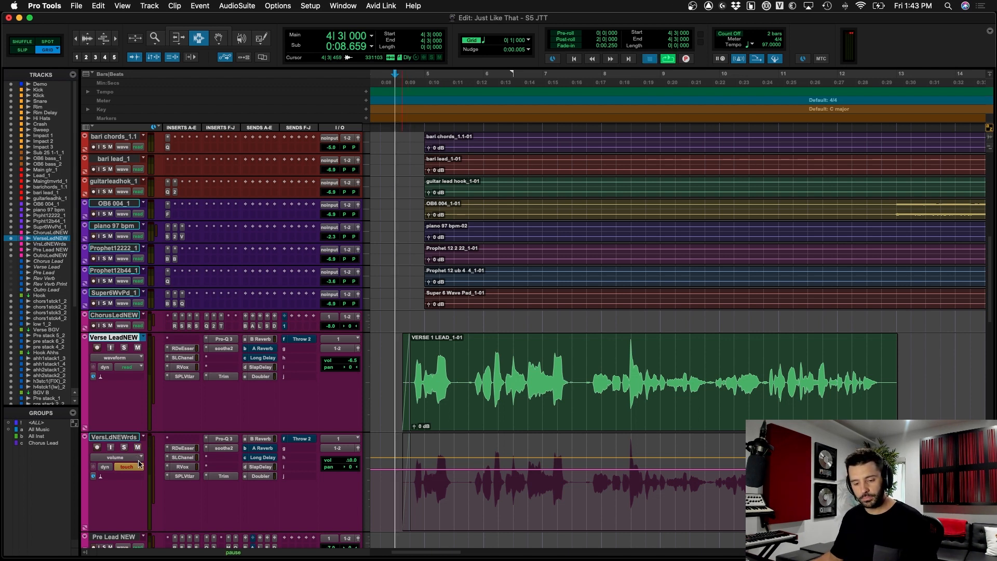
left_click(129, 442)
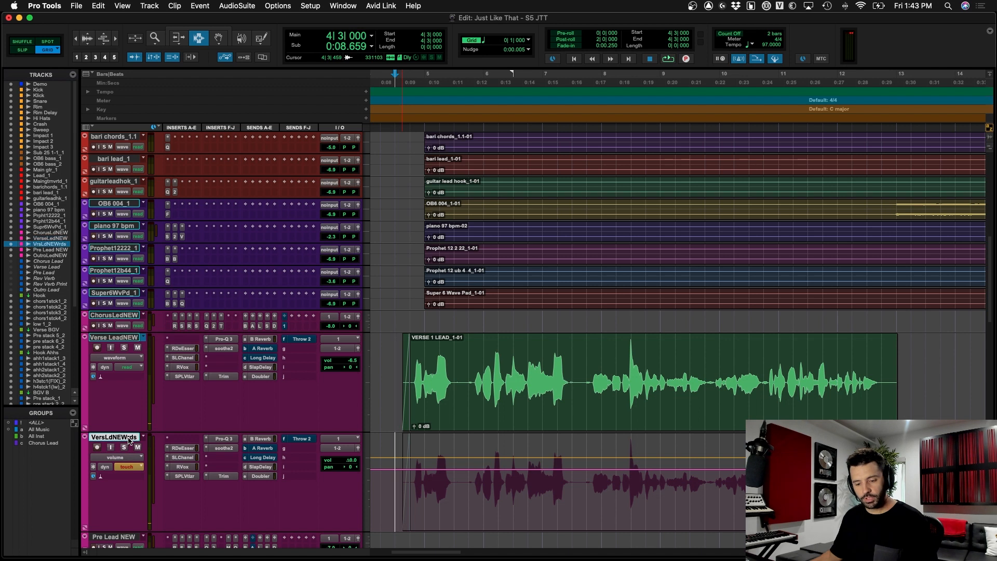
scroll(161, 470, "right", 5)
right_click(130, 436)
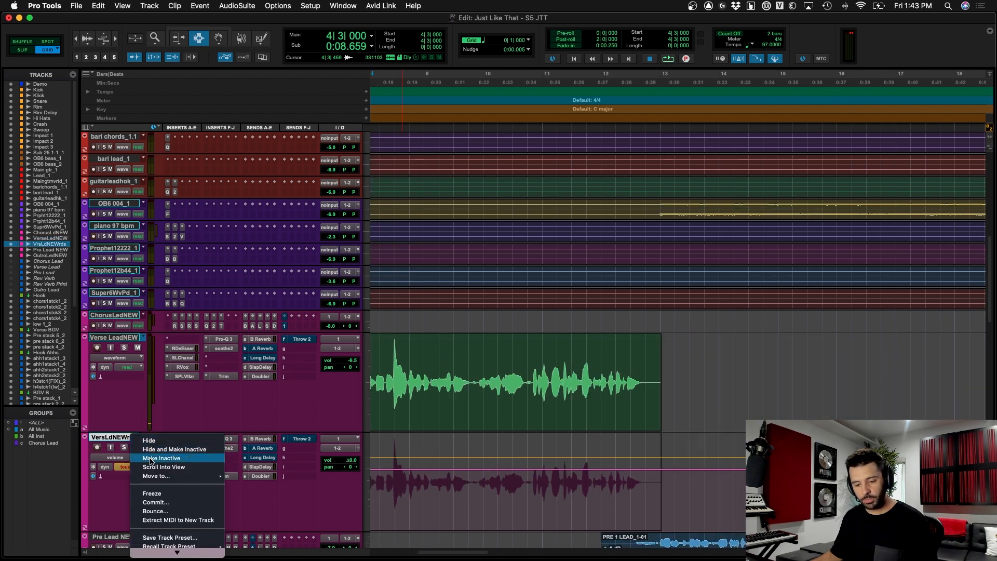
left_click(471, 428)
scroll(476, 429, "left", 5)
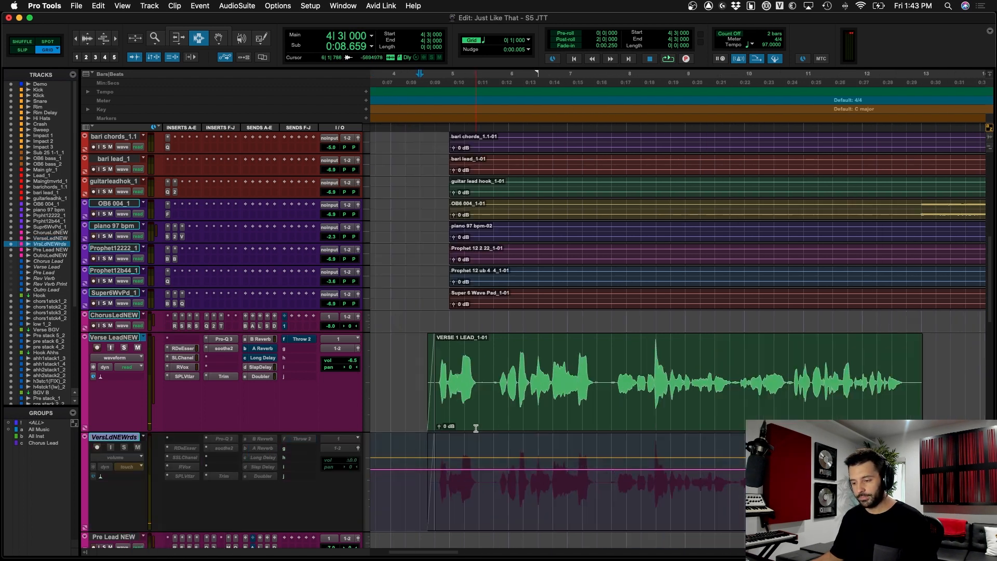
- Play the original verse lead vocal from 4|3|000 to the end of its clip, then stop playback
scroll(435, 388, "left", 3)
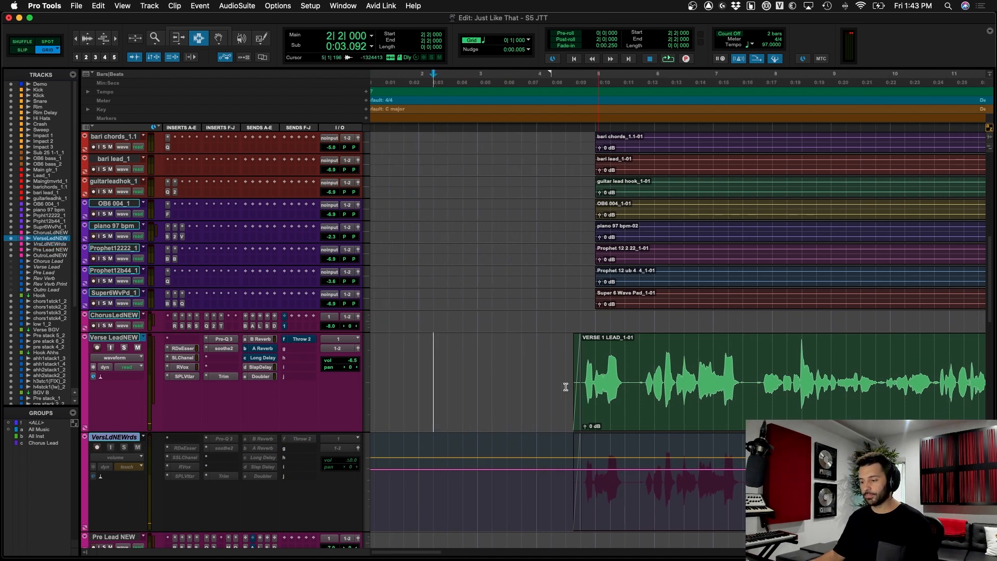
left_click(566, 387)
key("space")
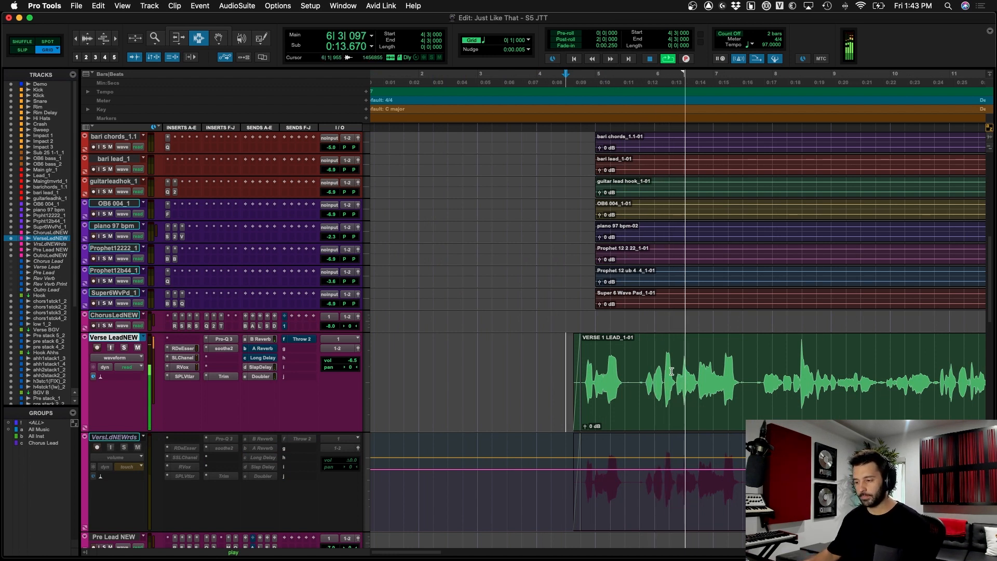
scroll(597, 379, "right", 3)
scroll(669, 371, "right", 2)
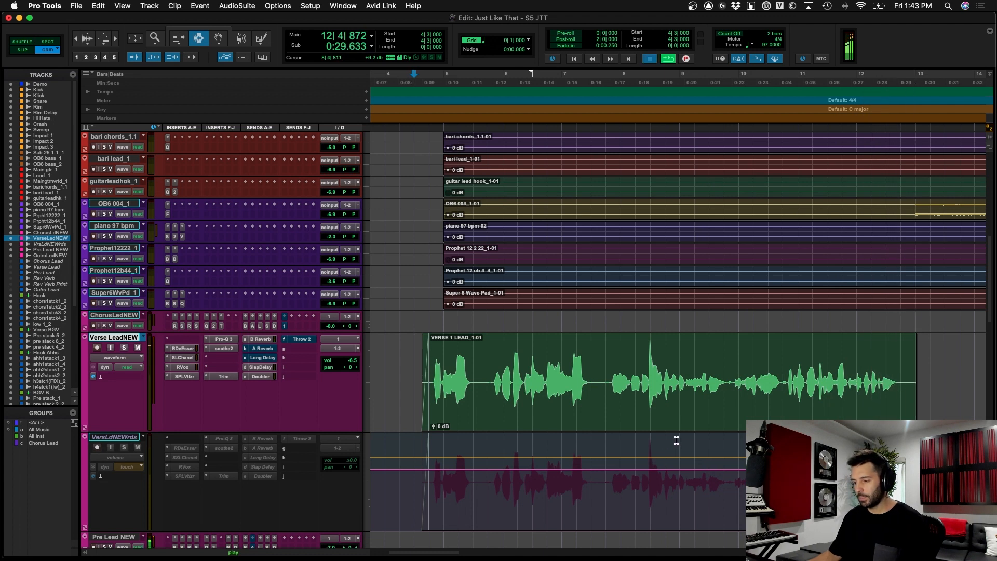
key("space")
- Highlight the opening phrases and the peak in bar 8 of the verse lead clip to compare their levels
mouse_move(425, 384)
left_mouse_down()
mouse_move(469, 395)
mouse_move(602, 387)
mouse_move(432, 387)
left_mouse_up()
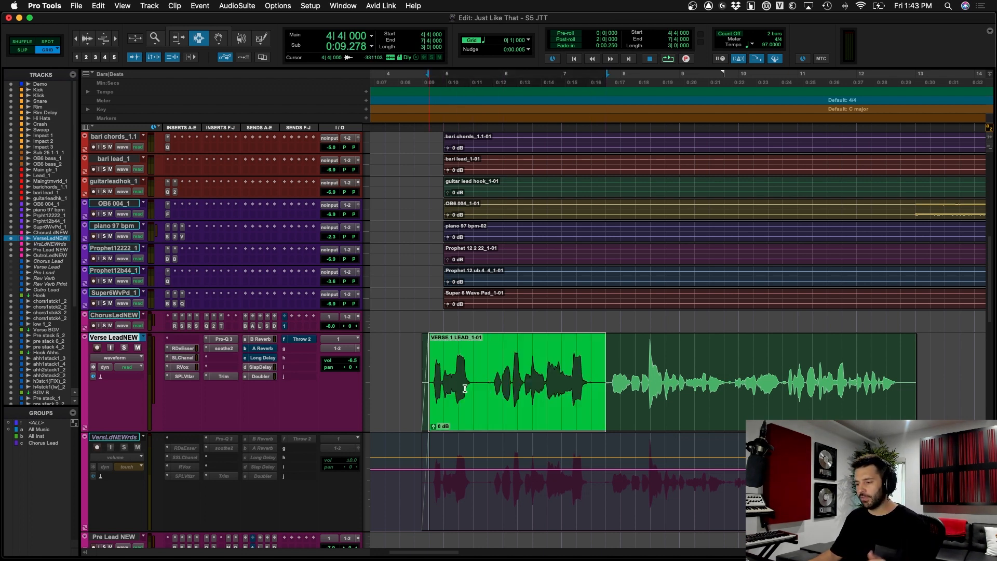
left_click(608, 387)
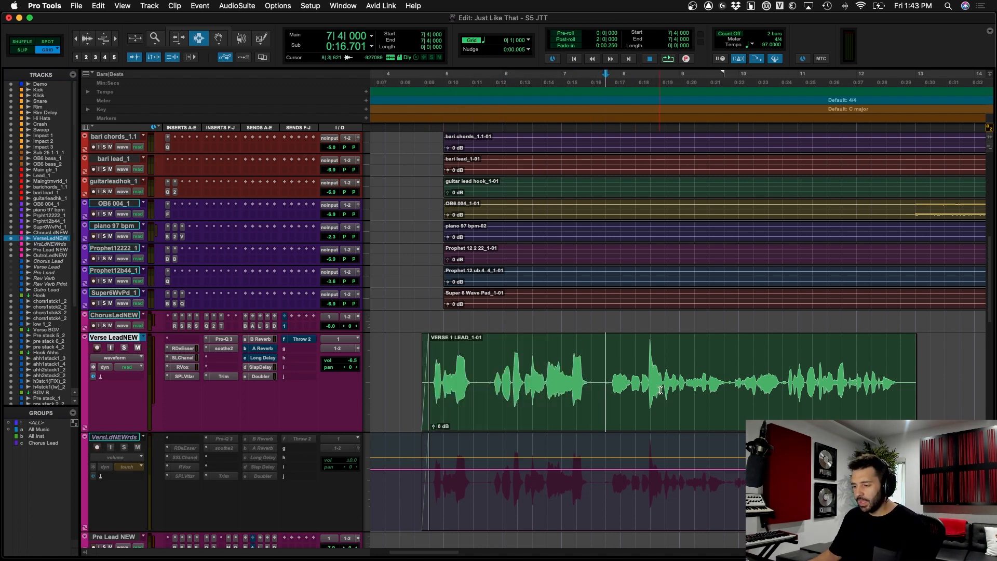
left_click_drag(620, 395, 660, 393)
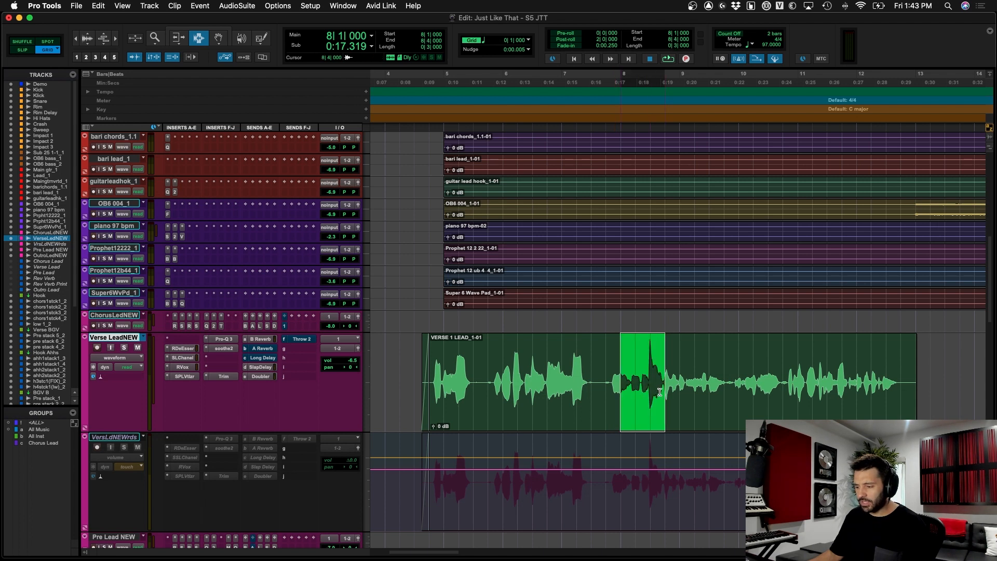
left_click(663, 394)
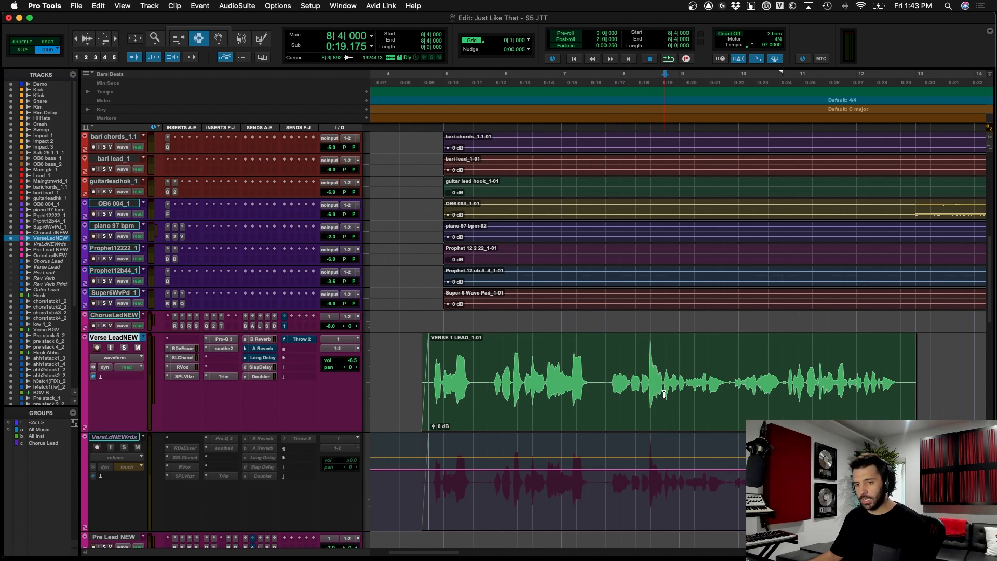
- Turn on Slip mode and highlight the phrases after the bar 8 peak and the clip's ending to compare levels
key("F2")
left_click_drag(664, 395, 788, 393)
left_click(619, 392)
left_click(668, 389)
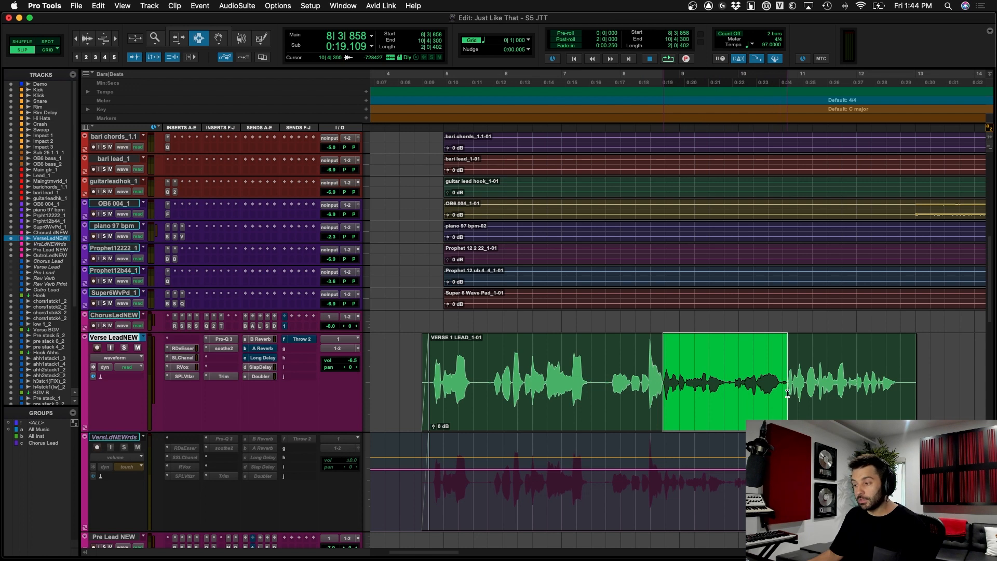
left_click_drag(847, 382, 933, 388)
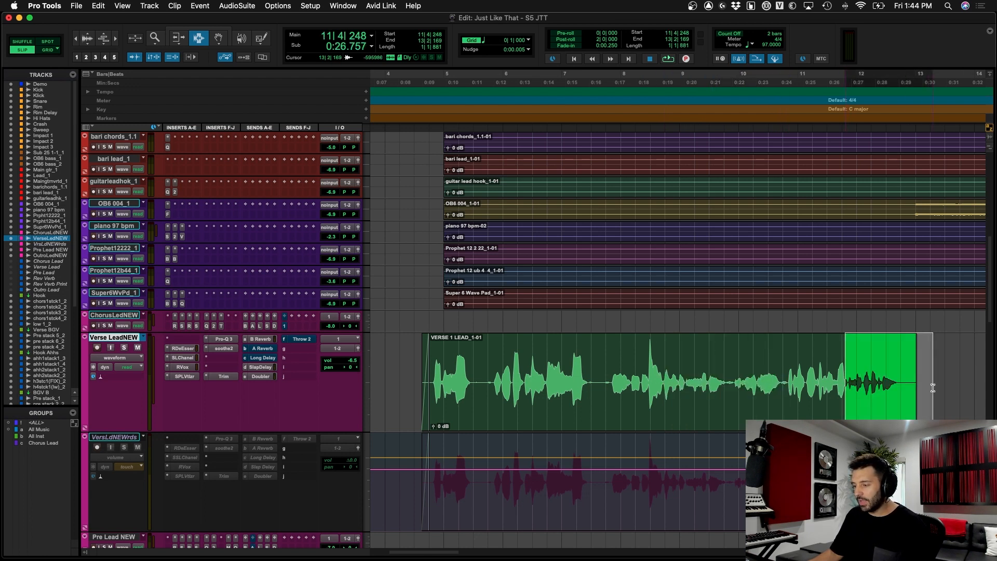
left_click(872, 391)
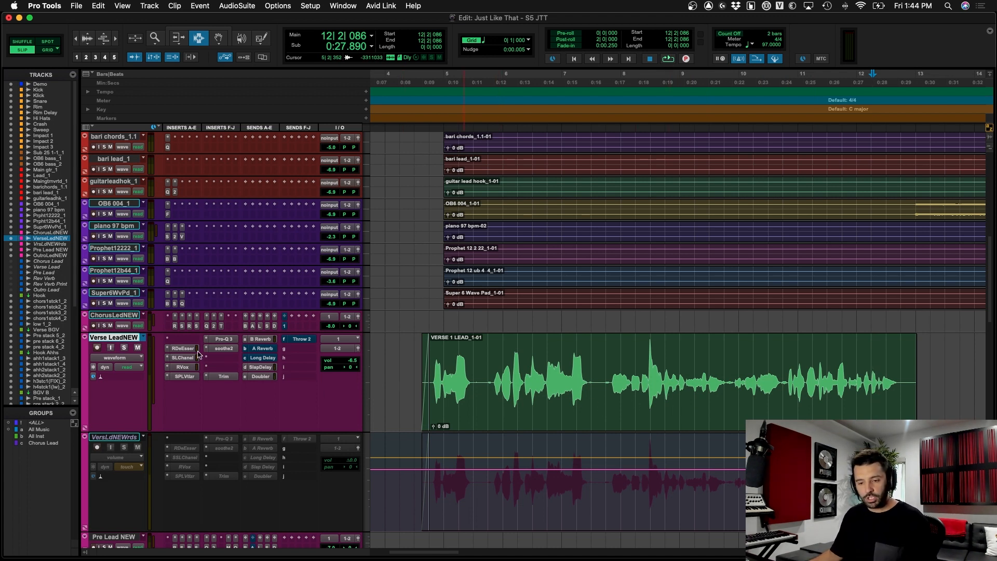
- Switch the verse lead vocal track to the Verse Lead NEW - clip gain (2) playlist
left_click(143, 338)
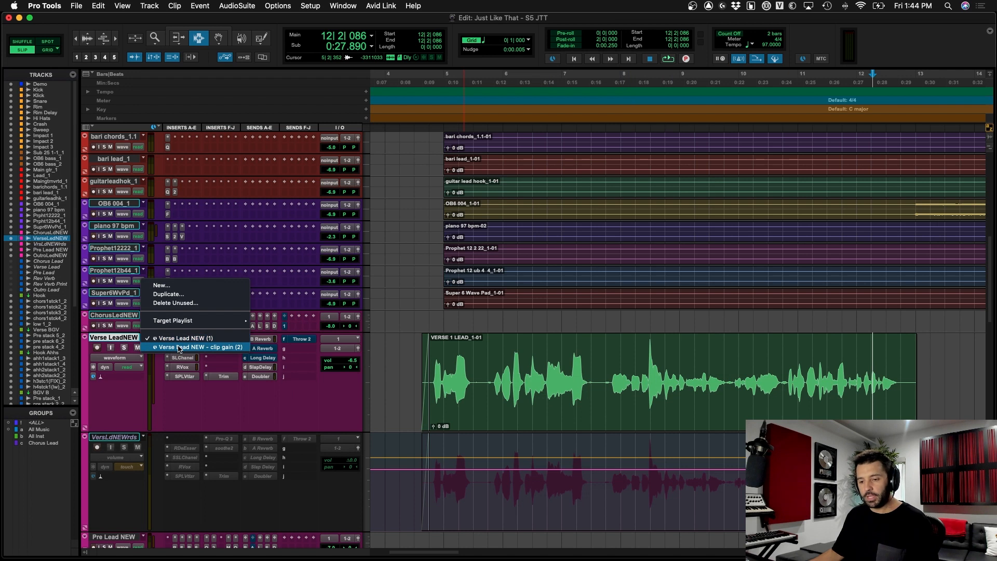
left_click(178, 351)
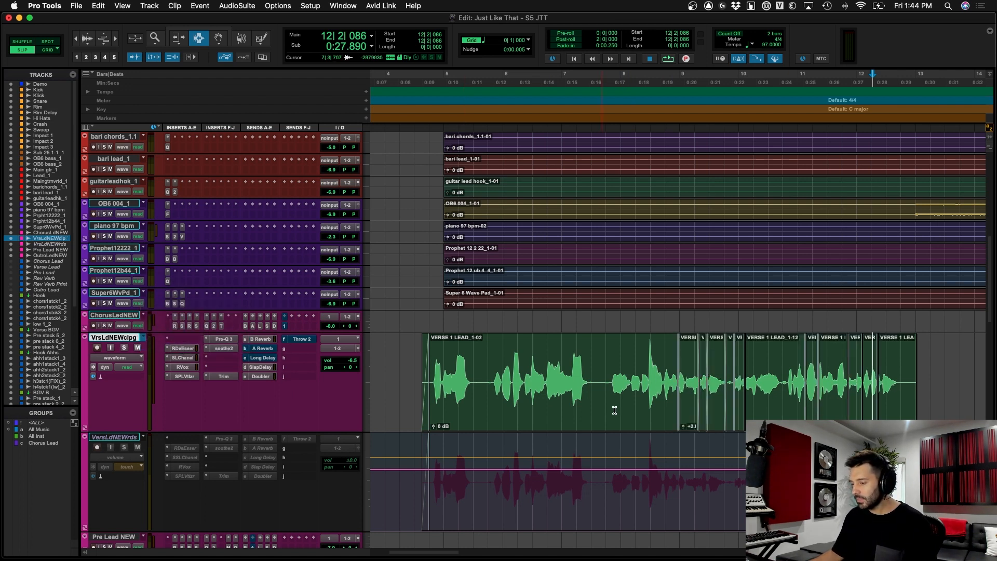
- Try raising the clip gain of the first verse clip, VERSE 1 LEAD_-02, to about +6.9 dB, then undo it
left_click_drag(677, 385, 431, 395)
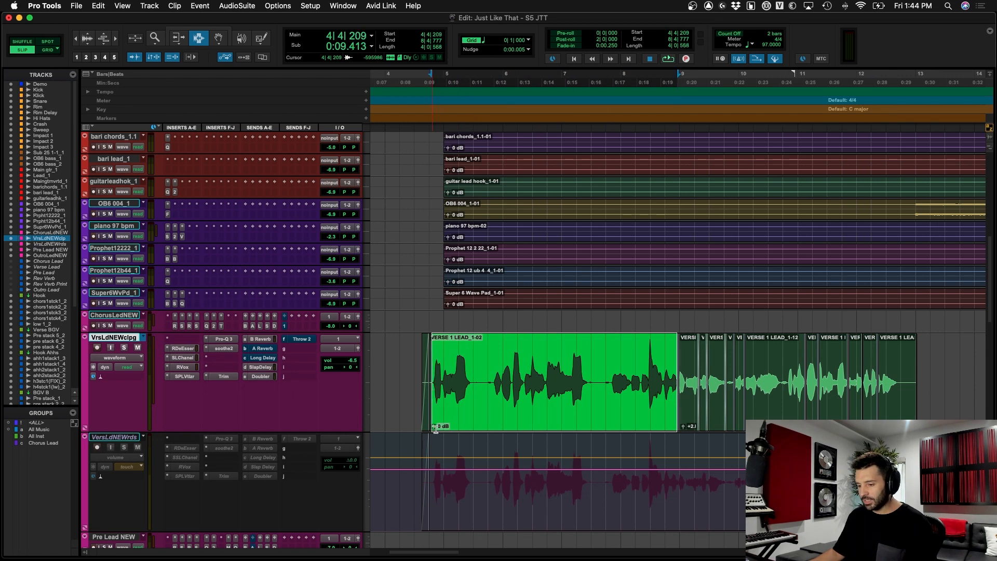
left_click(455, 427)
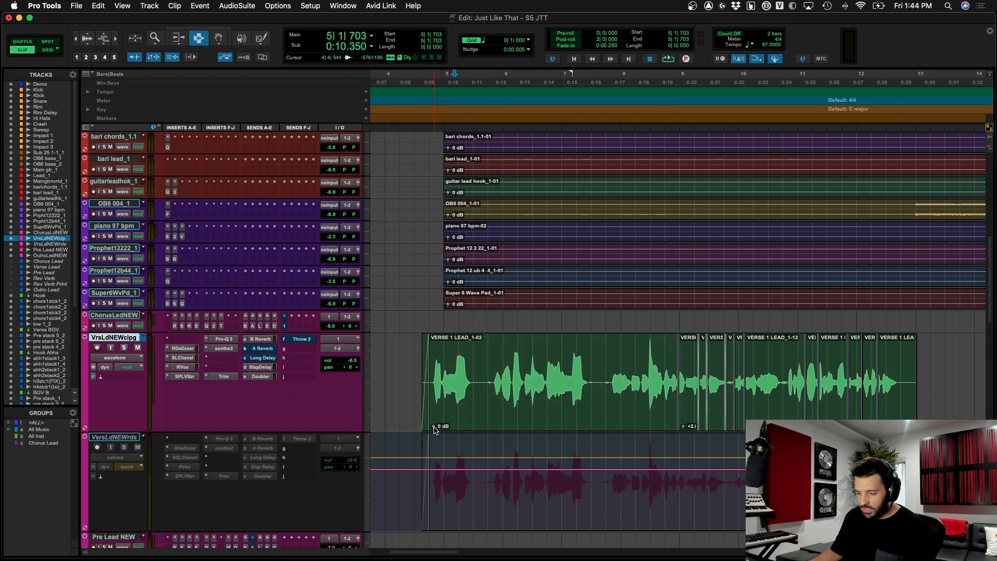
left_click_drag(435, 427, 435, 424)
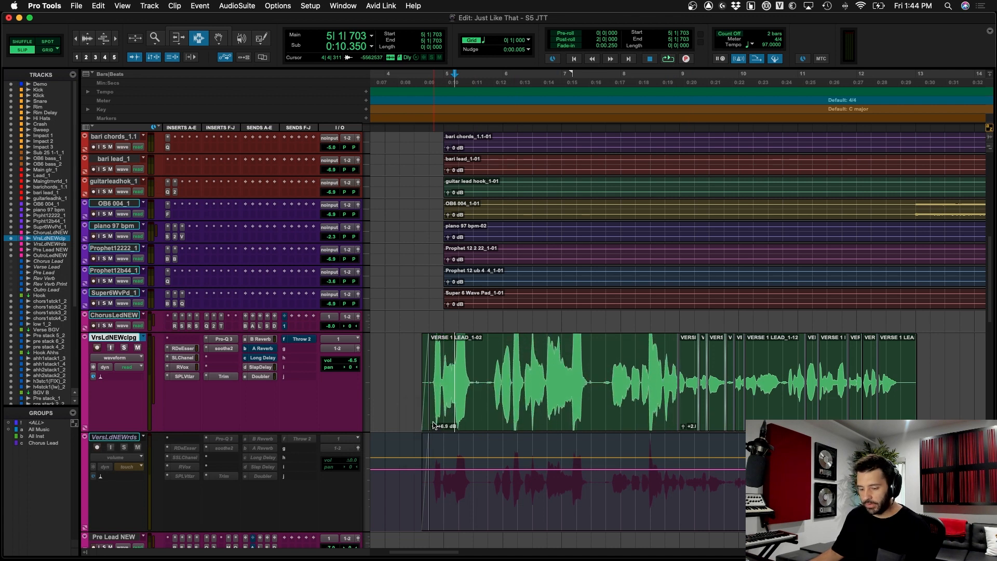
key("super+z")
- Examine the individual clip gain values of the short verse clips from VERSE 1 LEAD_-03 to VERSE 1 LEAD_-12
left_click(692, 398)
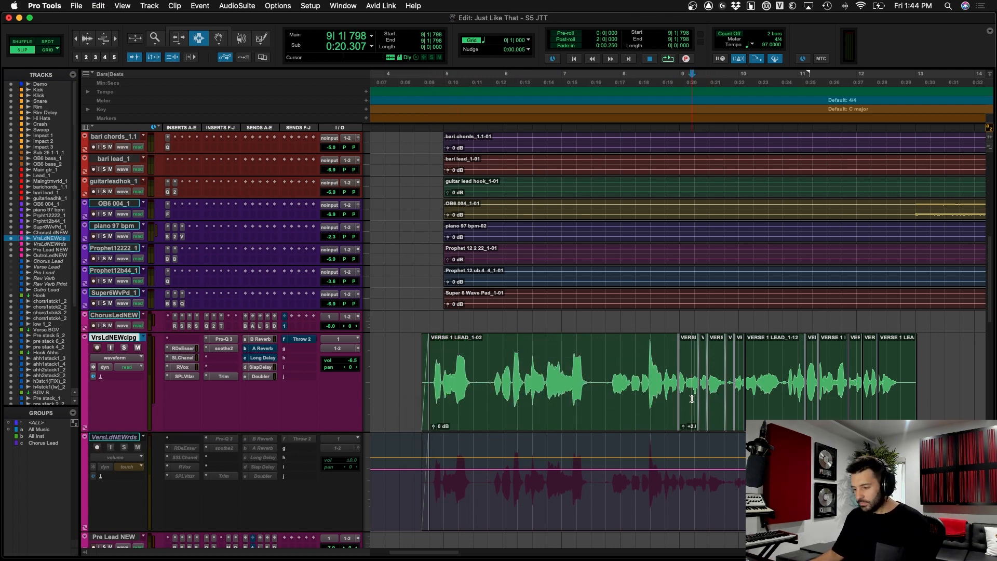
key("super+bracketright")
key("super+bracketright")
left_click(624, 417)
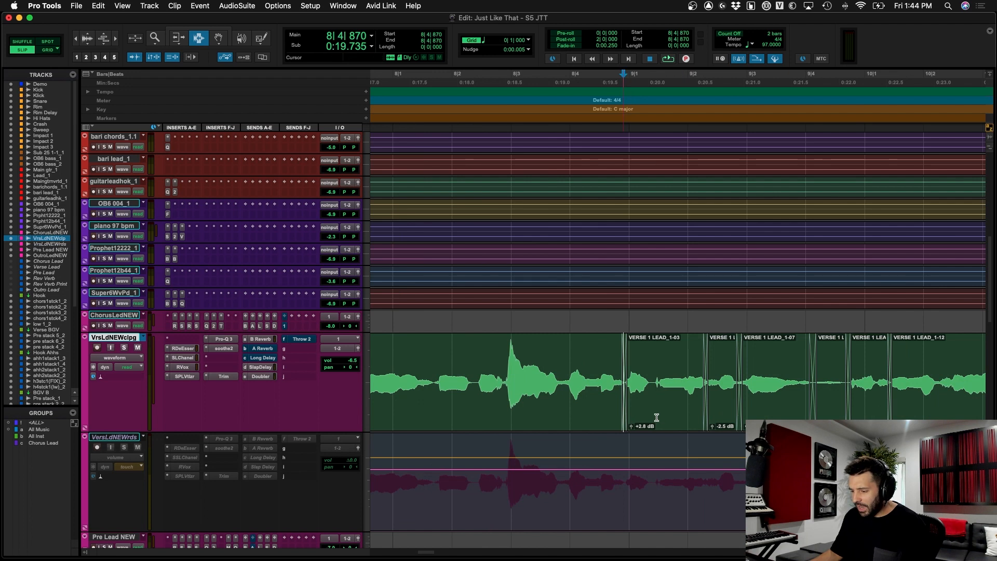
left_click_drag(657, 417, 883, 408)
scroll(893, 408, "right", 5)
scroll(893, 407, "right", 1)
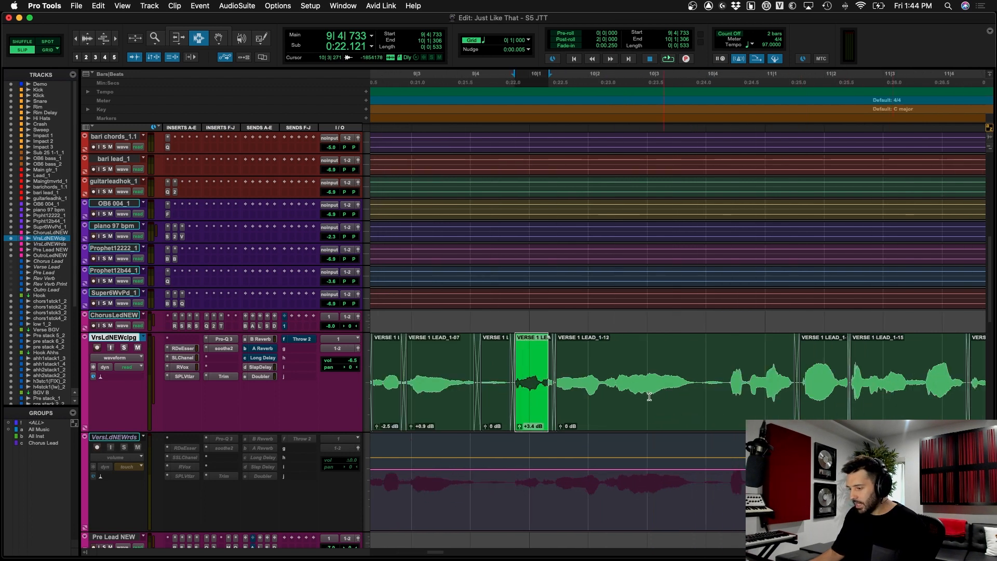
- Examine the clip gain values of the remaining clips through the verse's end and return to an overview of the whole verse
left_click(811, 399)
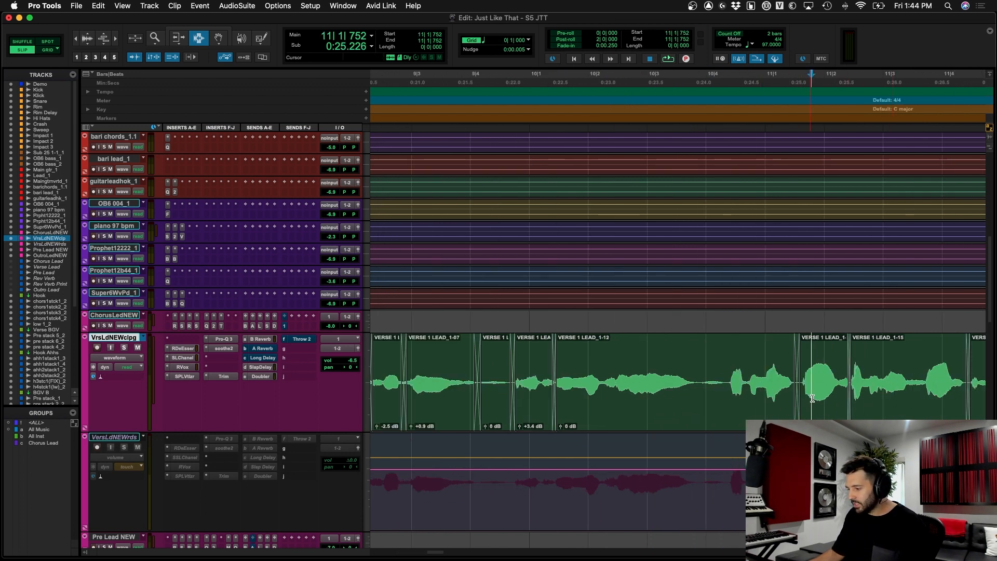
scroll(812, 397, "right", 5)
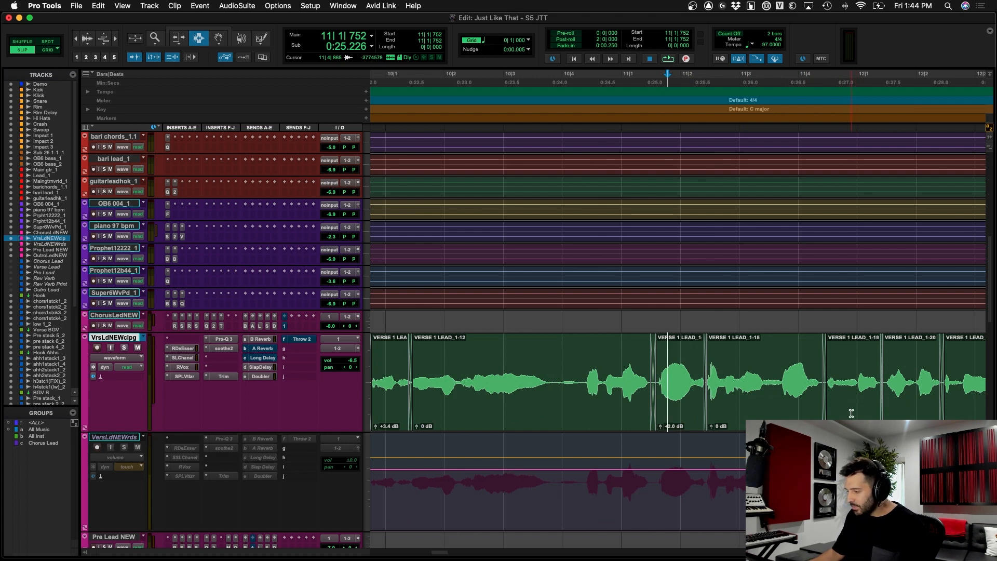
scroll(948, 414, "right", 2)
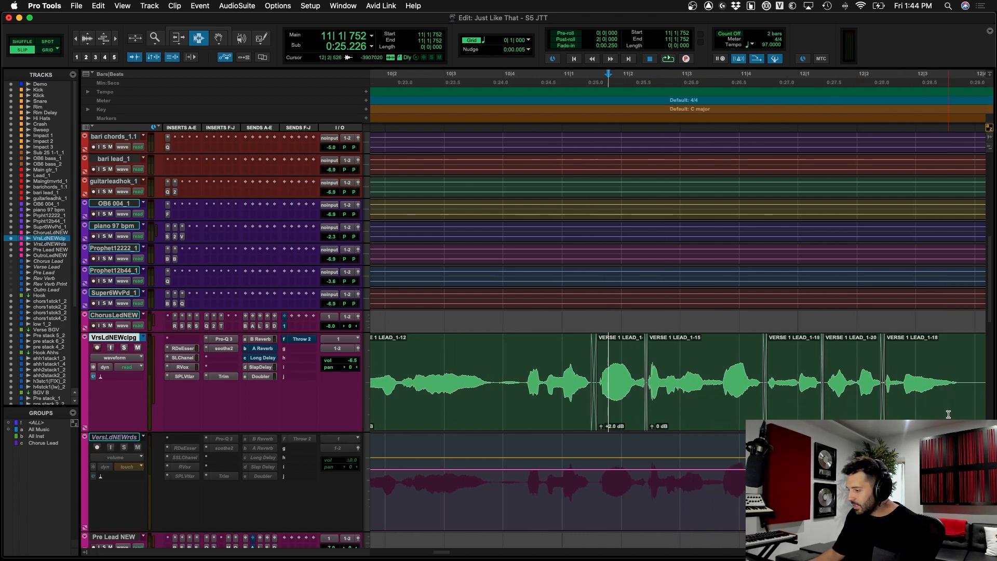
scroll(949, 414, "right", 1)
key("r")
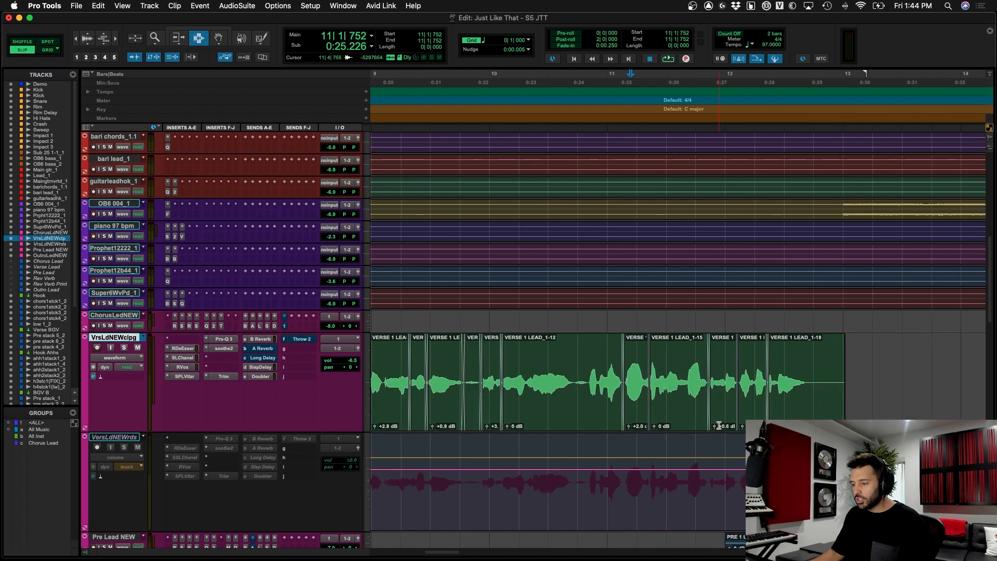
key("r")
key("r")
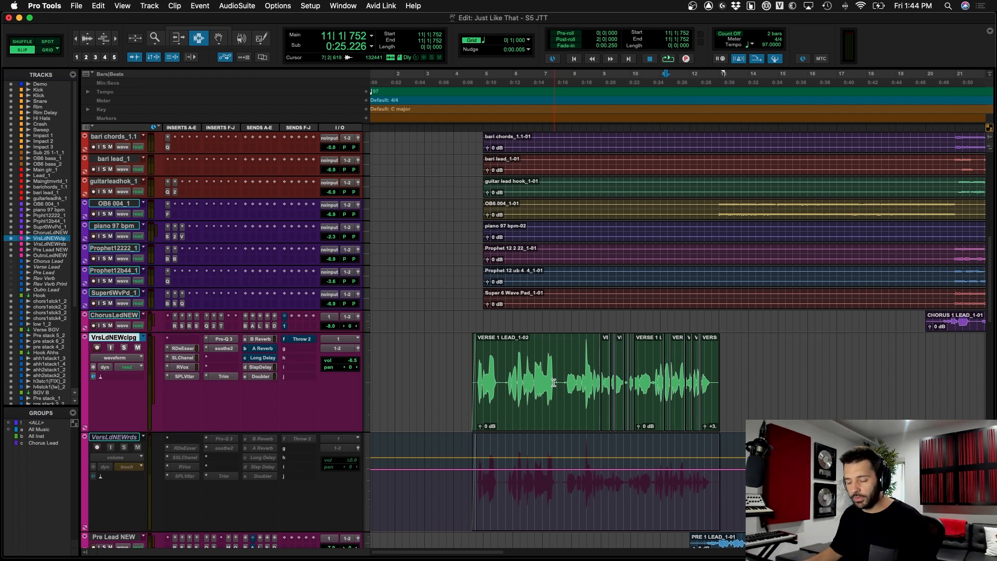
- Play the clip-gained verse lead vocal from just before its first clip through the end of the verse
left_click(471, 374)
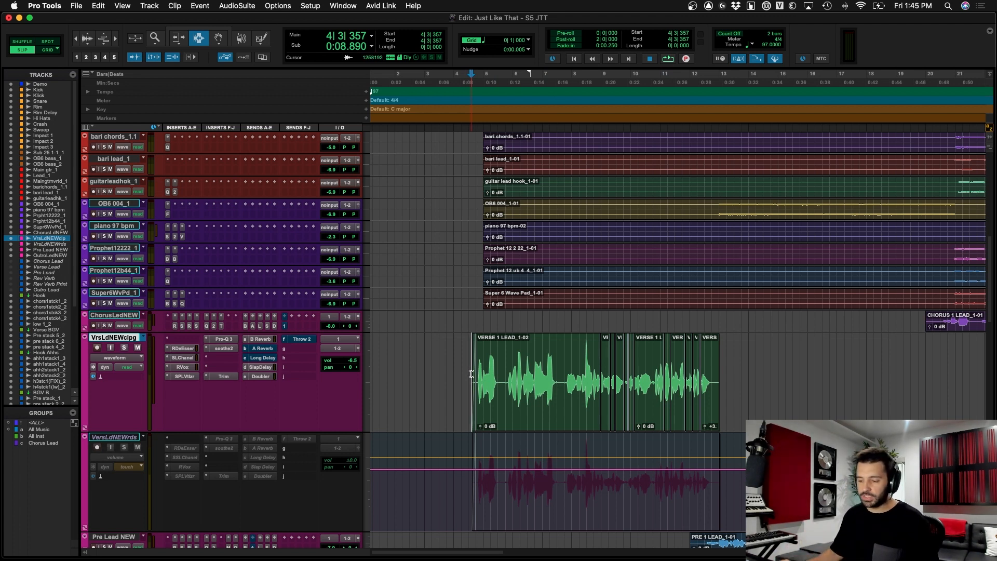
key("space")
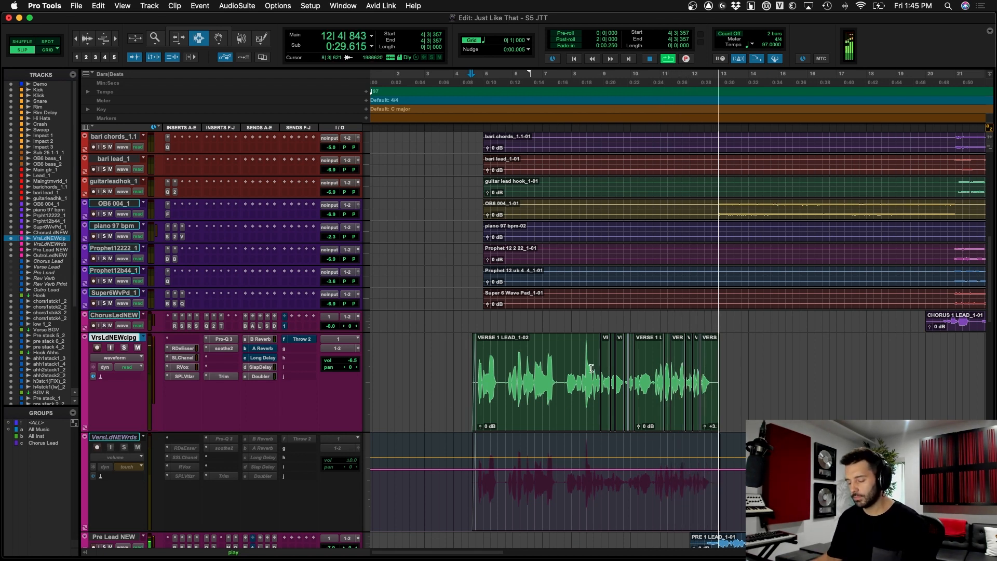
key("space")
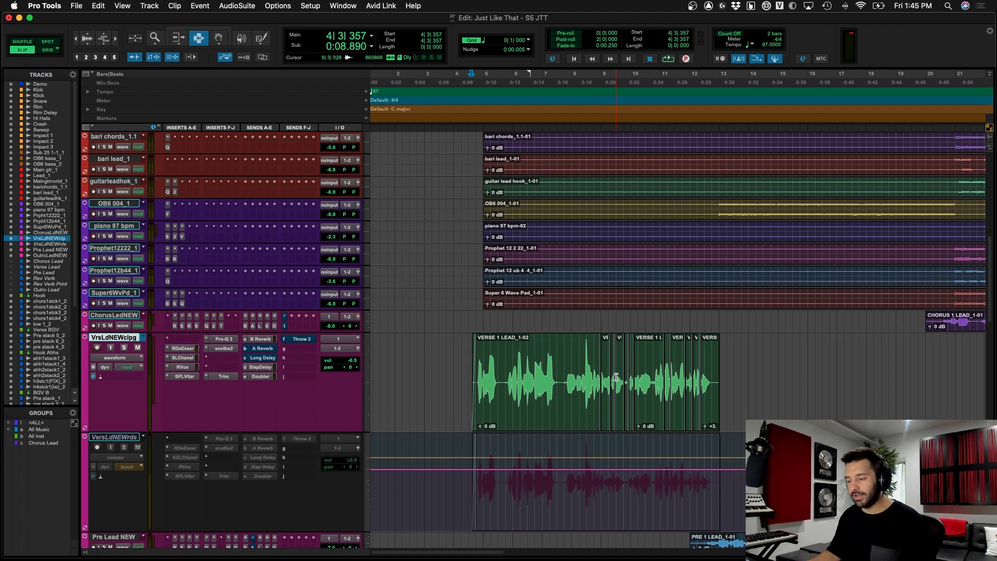
- Highlight the full verse on the VrsLdNEWclpg track, and place the cursor at the verse's start on the VersLdNEWrds track
left_click(620, 392)
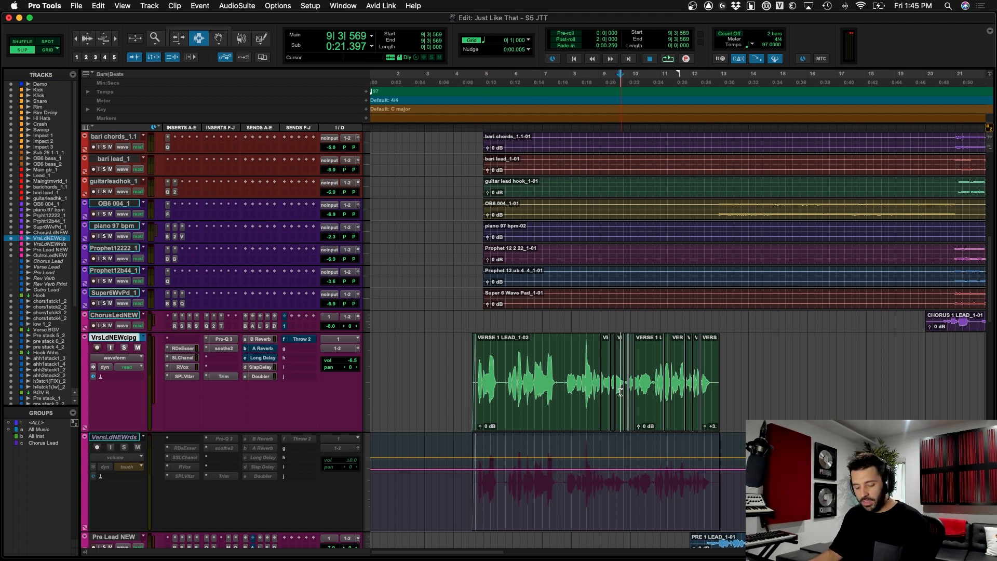
key("super+bracketright")
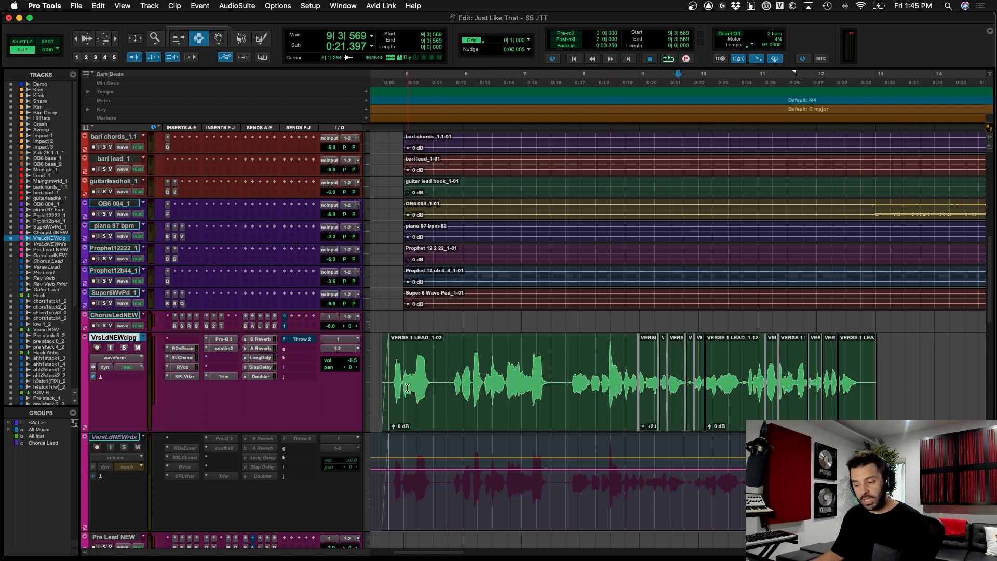
left_click_drag(392, 389, 874, 395)
left_click(390, 476)
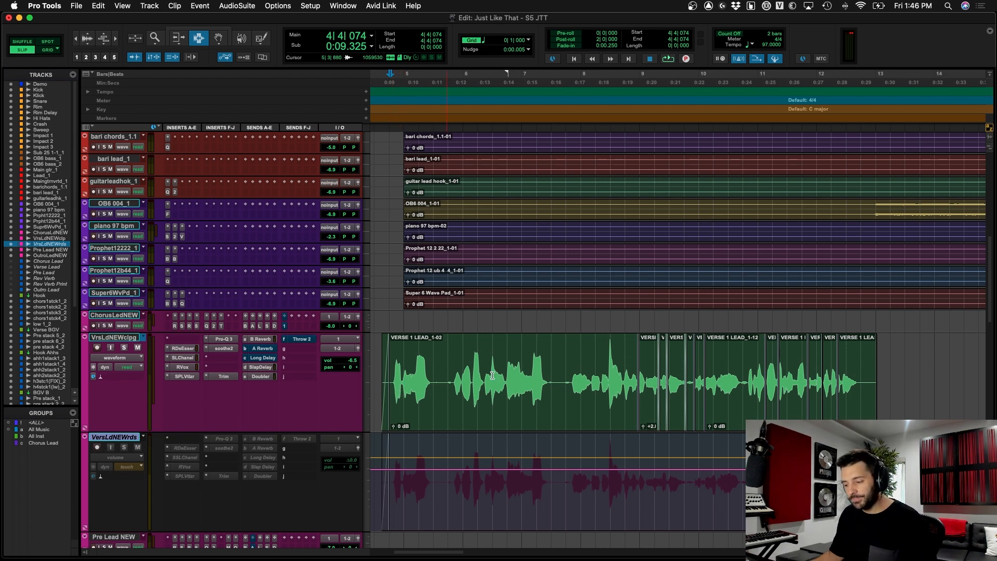
- Examine the short clip after VERSE 1 LEAD_-02 up close, and highlight the run of short clips through the verse's end
left_click_drag(638, 403, 658, 400)
key("t")
key("t")
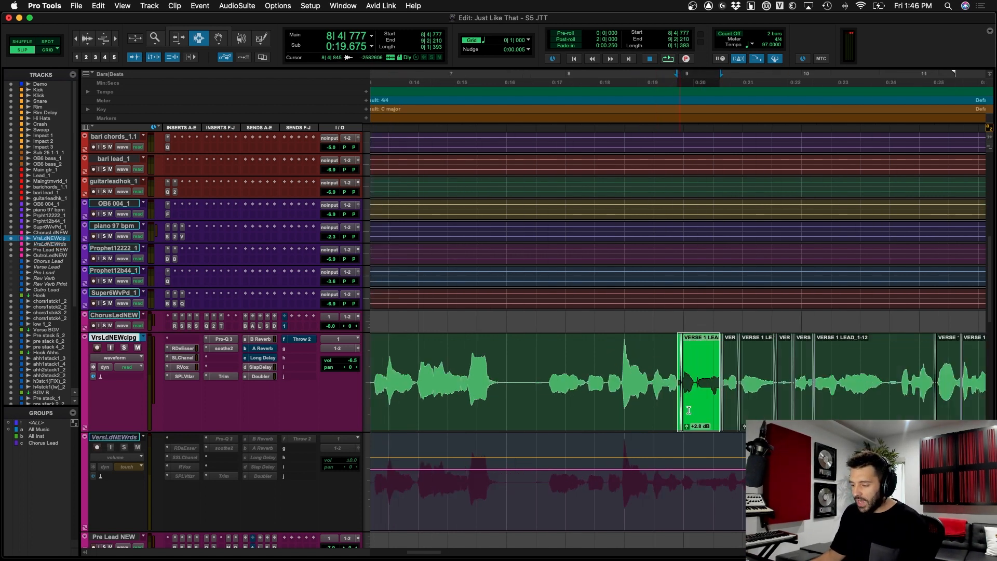
left_click(711, 404)
key("r")
key("r")
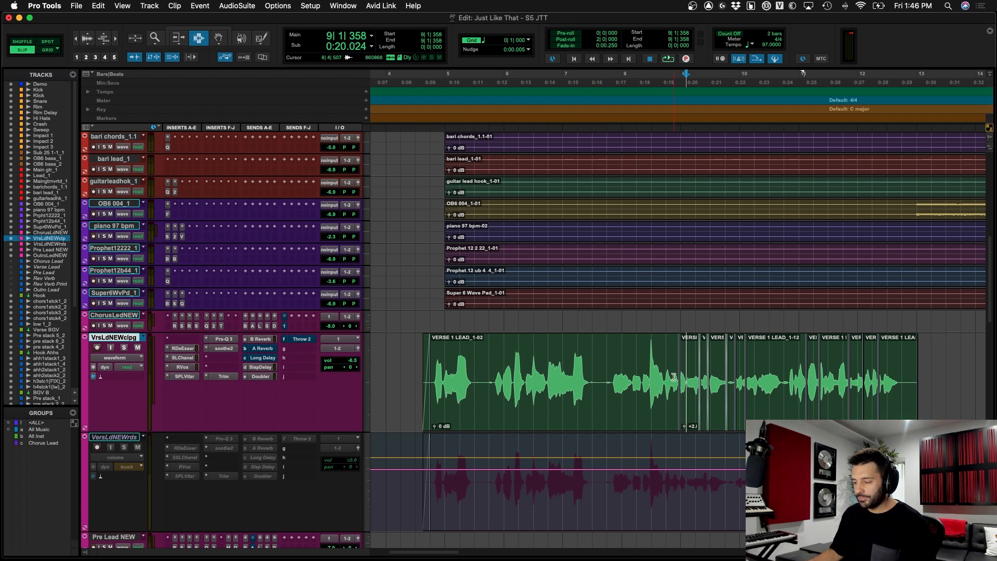
left_click_drag(678, 378, 907, 381)
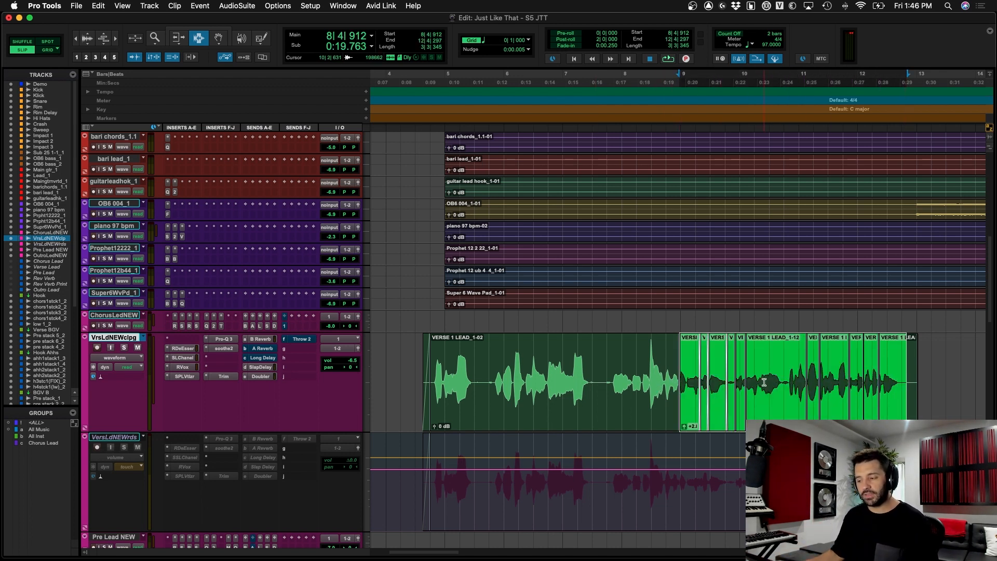
left_click(424, 379)
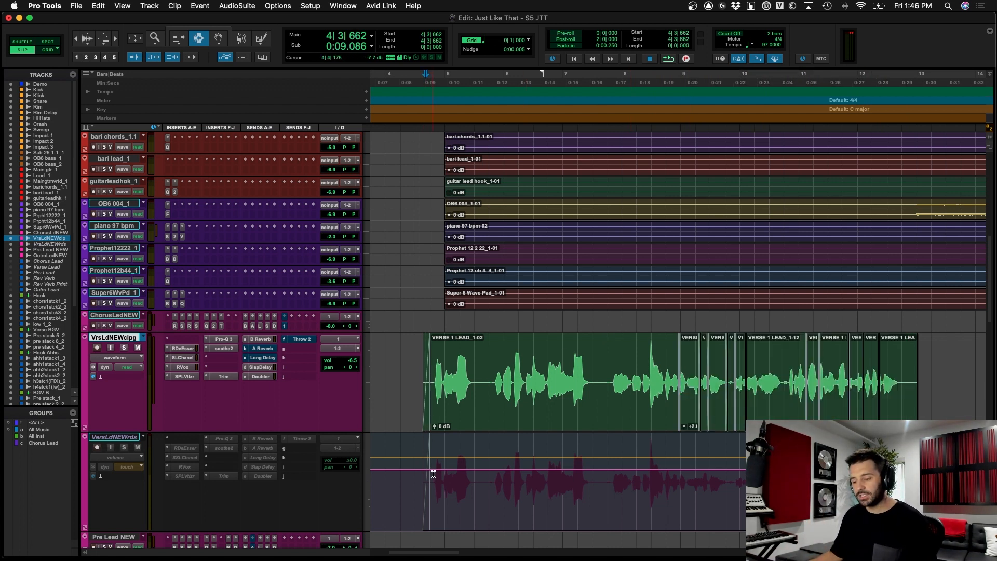
- Highlight the full verse on the VersLdNEWrds track and return the cursor to just before the vocal starts
left_click_drag(430, 475, 919, 475)
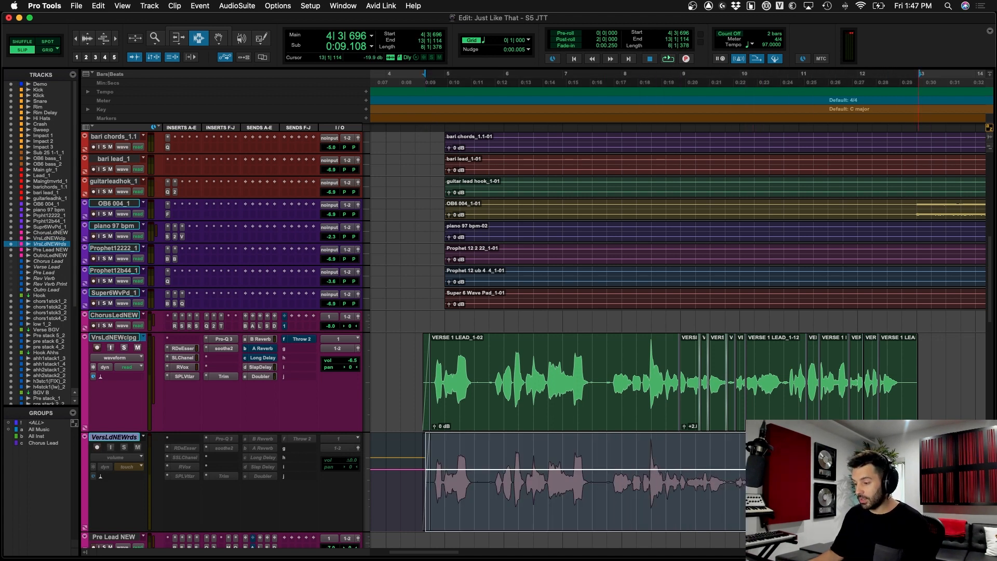
left_click(418, 471)
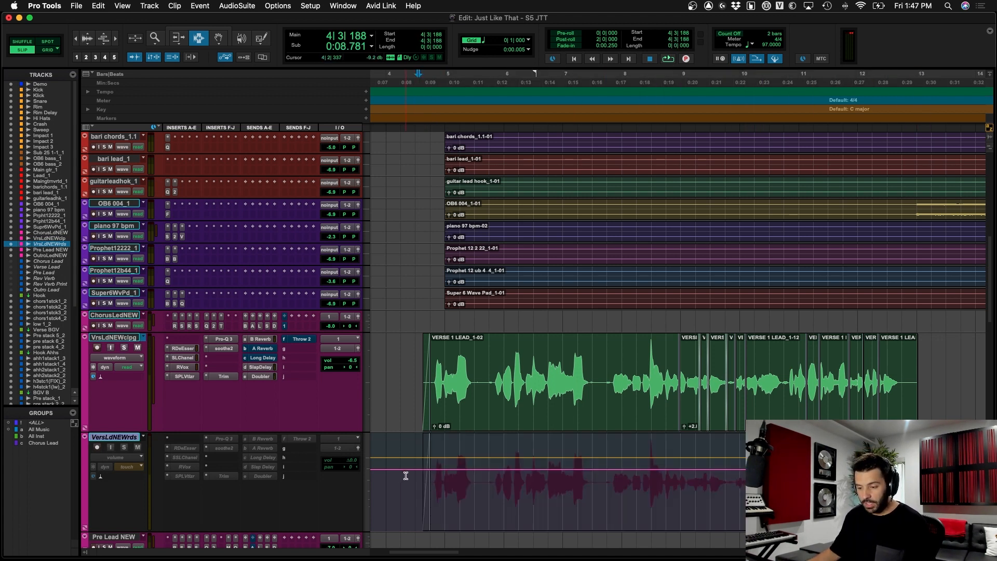
left_click(408, 470)
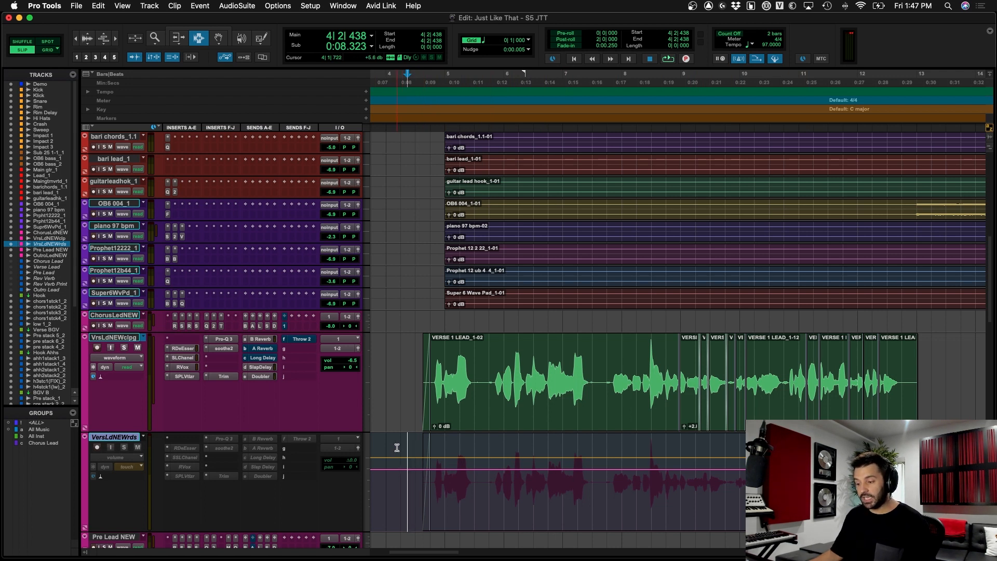
- Make the VersLdNEWrds track active and the VrsLdNEWclpg track inactive
scroll(399, 457, "down", 5)
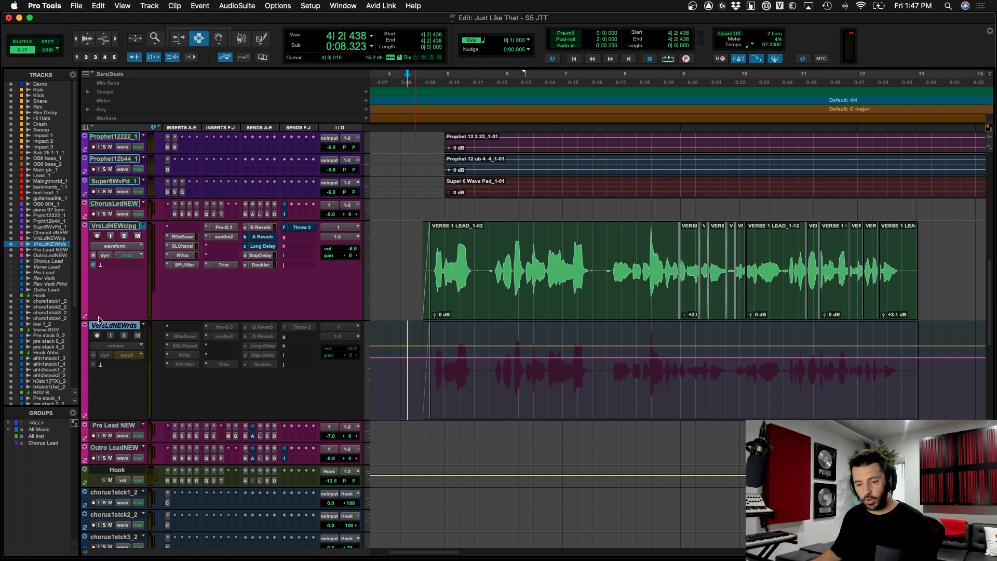
right_click(149, 343)
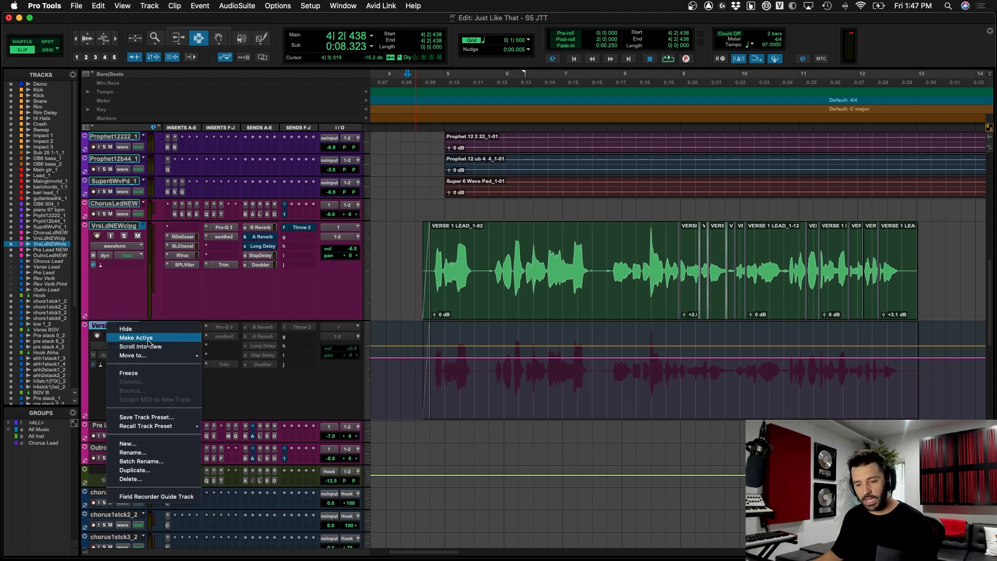
left_click(149, 339)
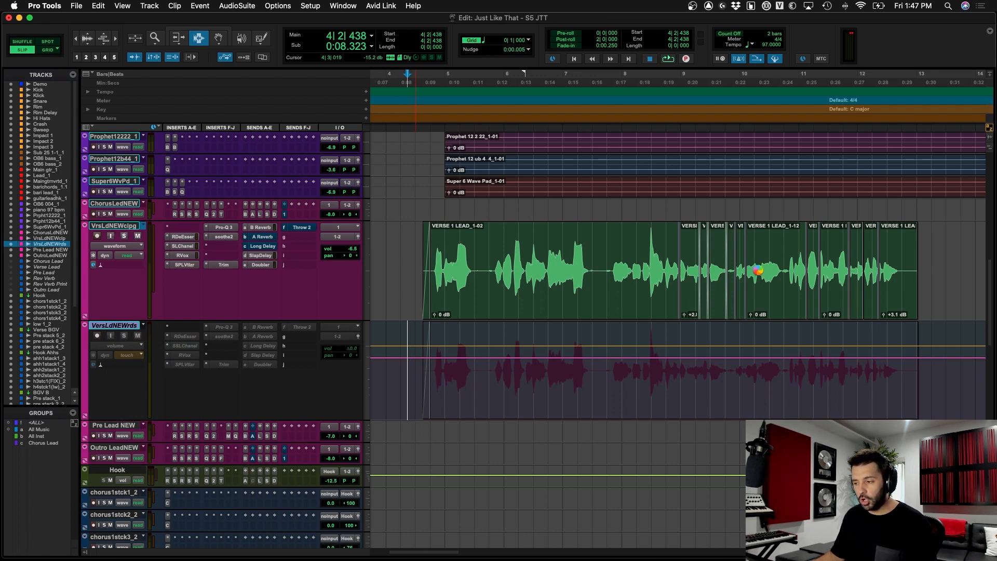
left_click(120, 228)
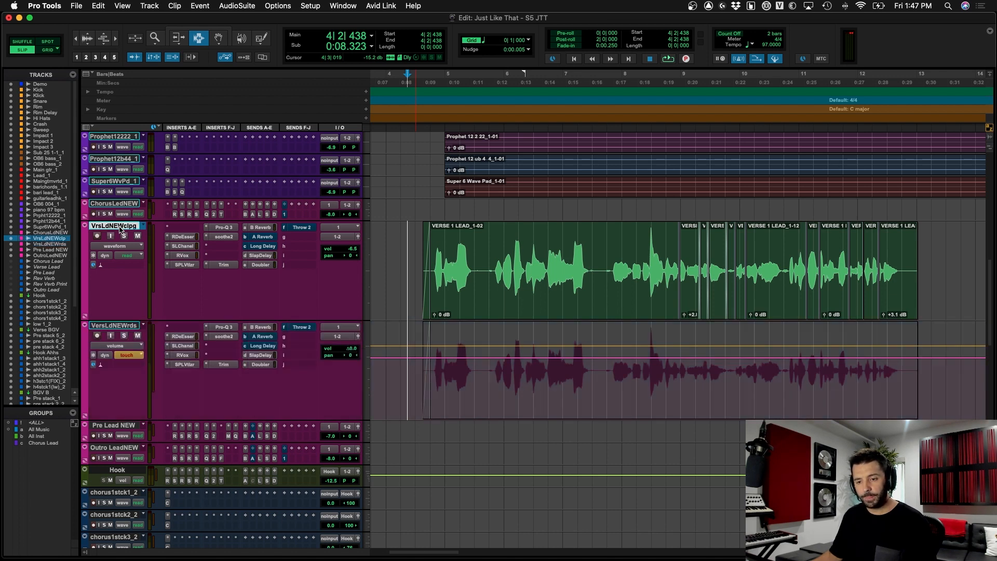
right_click(121, 226)
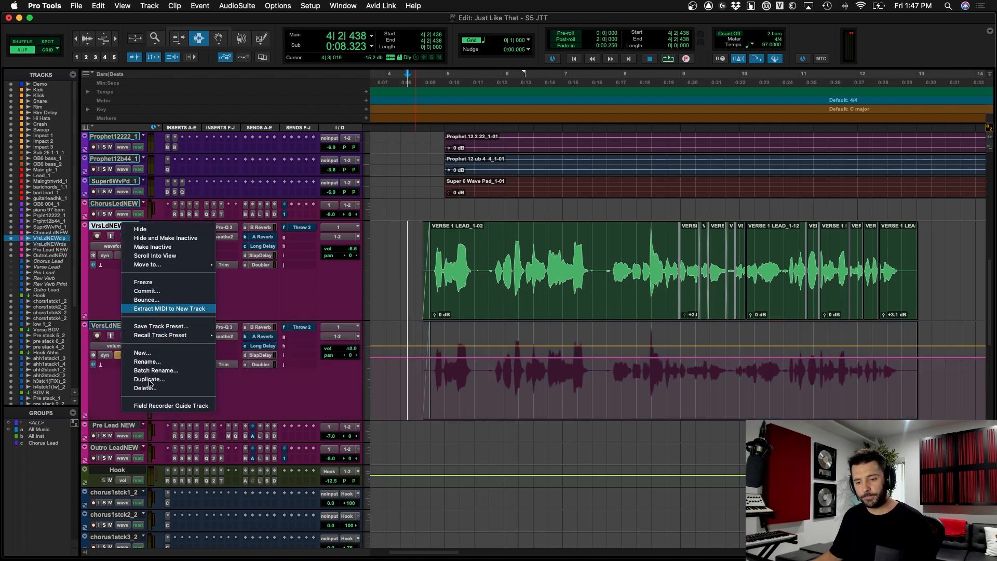
left_click(159, 254)
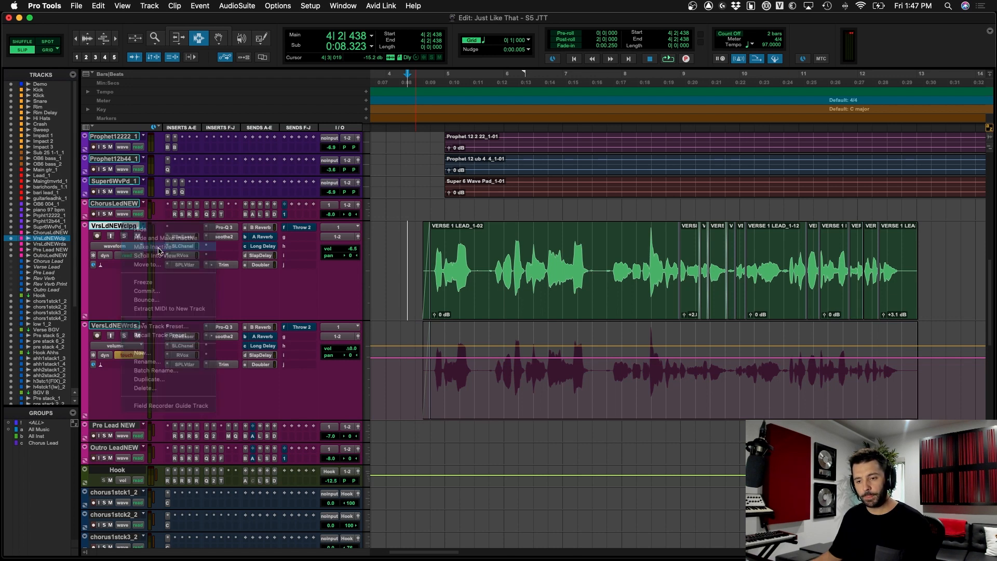
- Make all the background vocal tracks from Hook through pre harm 2_7 inactive
left_click(116, 470)
scroll(119, 464, "down", 15)
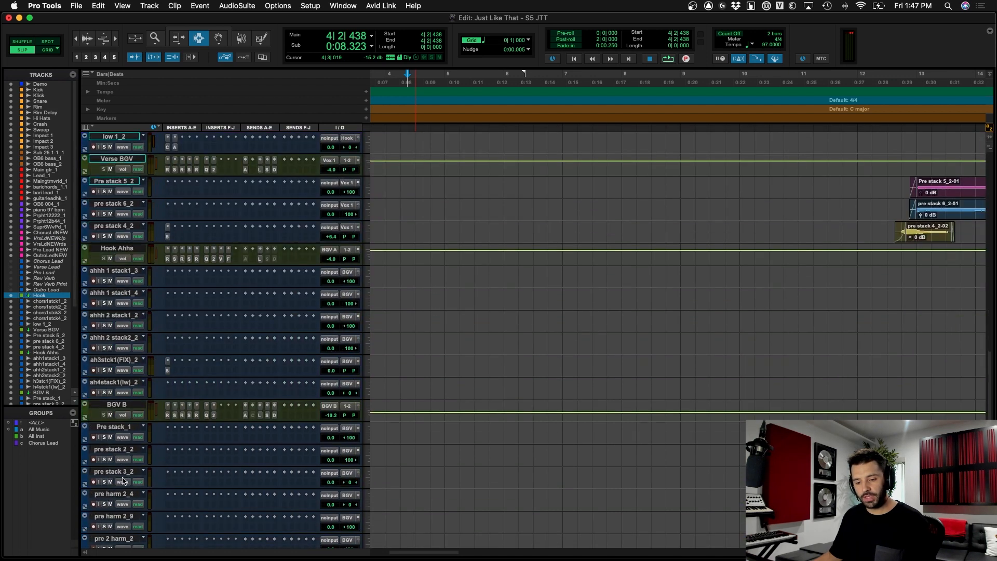
scroll(125, 462, "down", 5)
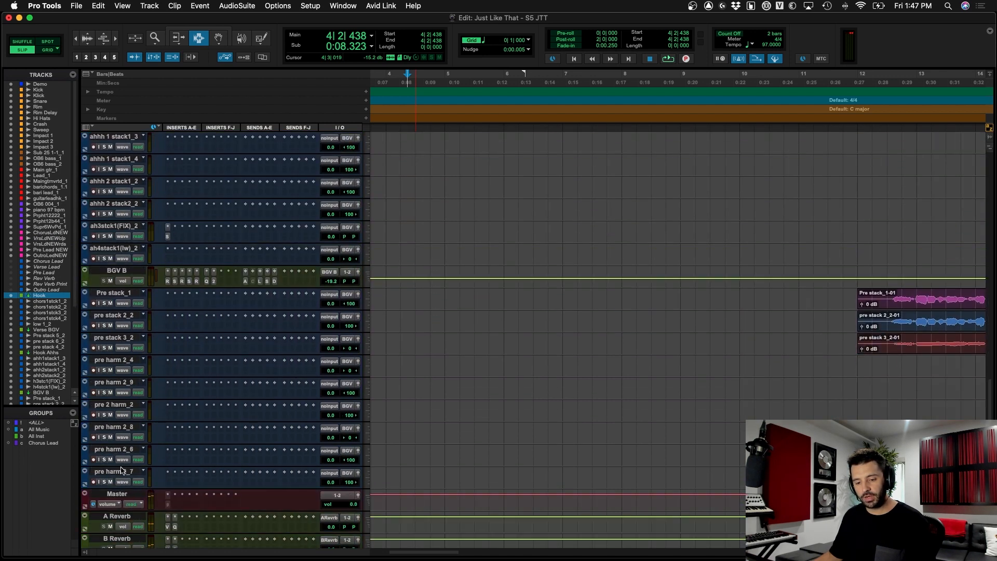
left_click(120, 471, "shift")
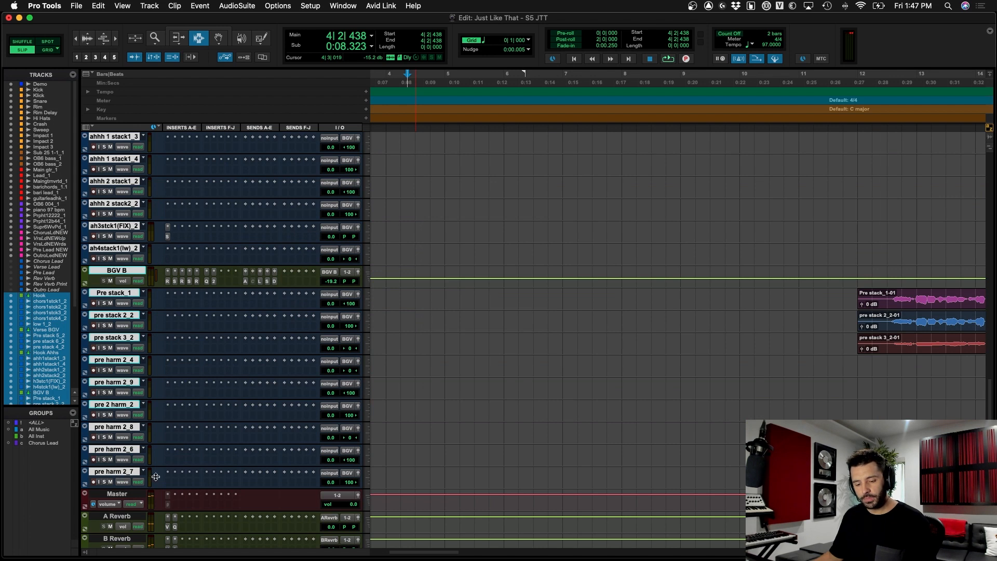
right_click(125, 471)
left_click(155, 491)
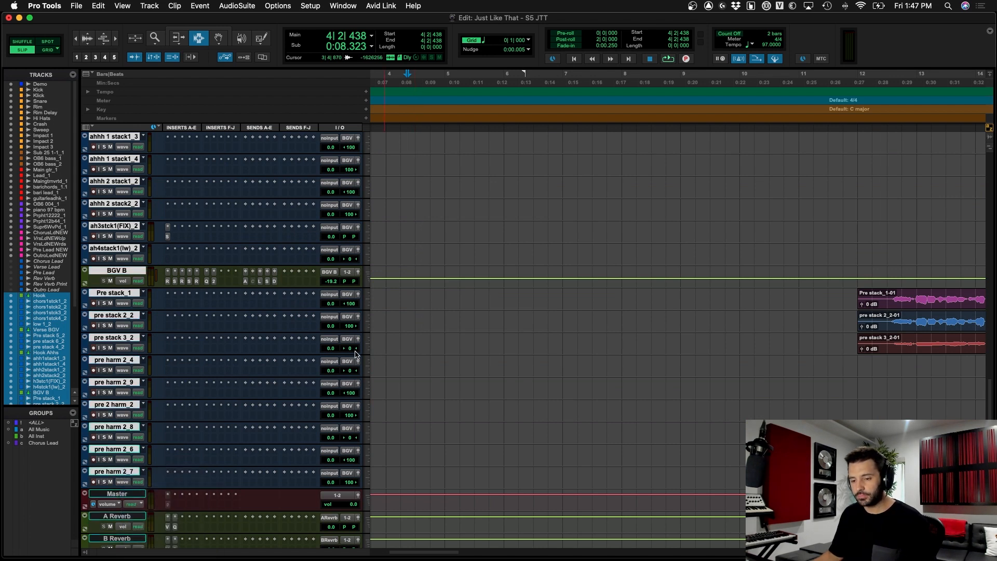
- Highlight the verse's opening phrase on the VersLdNEWrds track and place the cursor just before the vocal
scroll(355, 351, "up", 15)
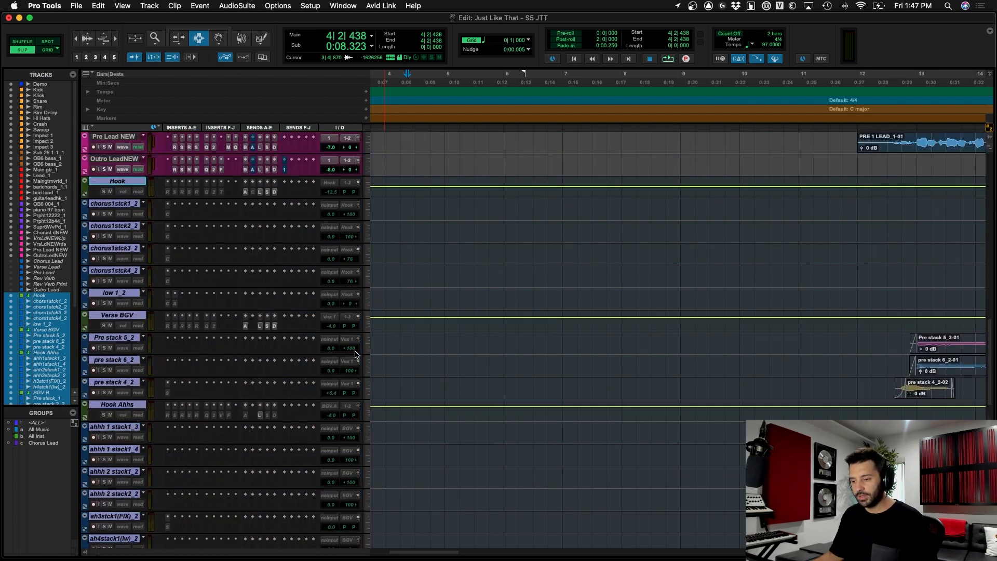
scroll(355, 351, "up", 1)
scroll(481, 368, "left", 3)
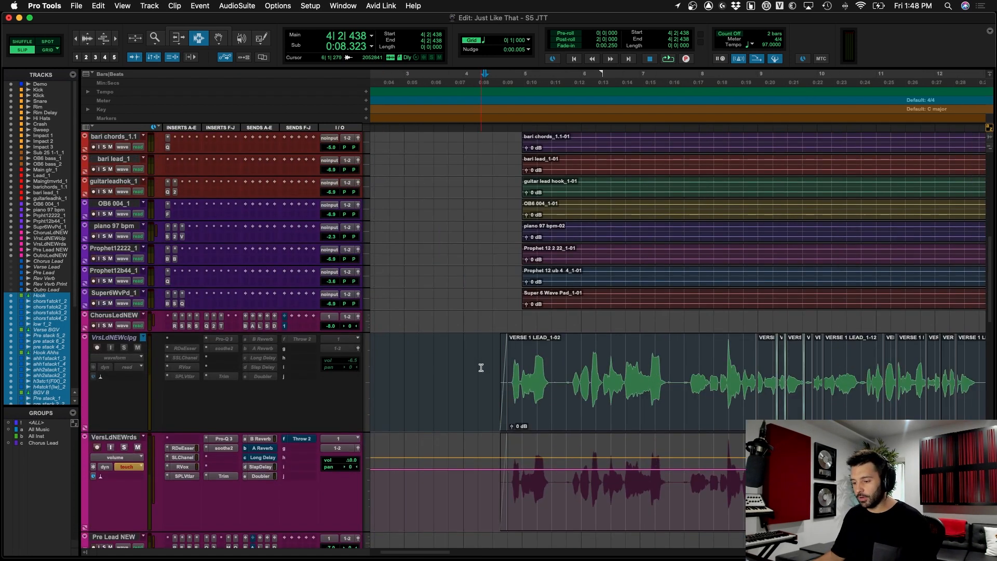
scroll(504, 400, "down", 4)
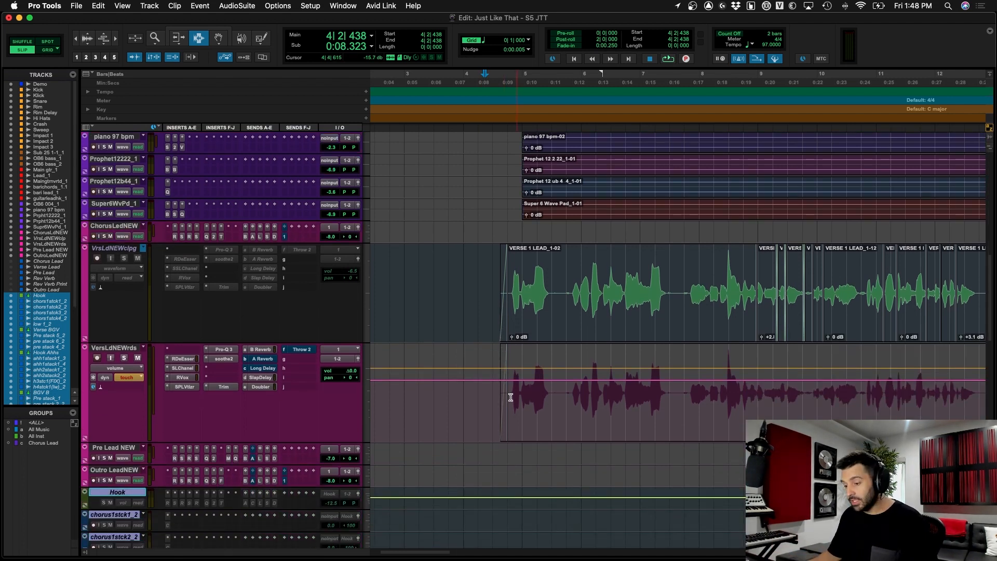
left_click_drag(494, 397, 574, 404)
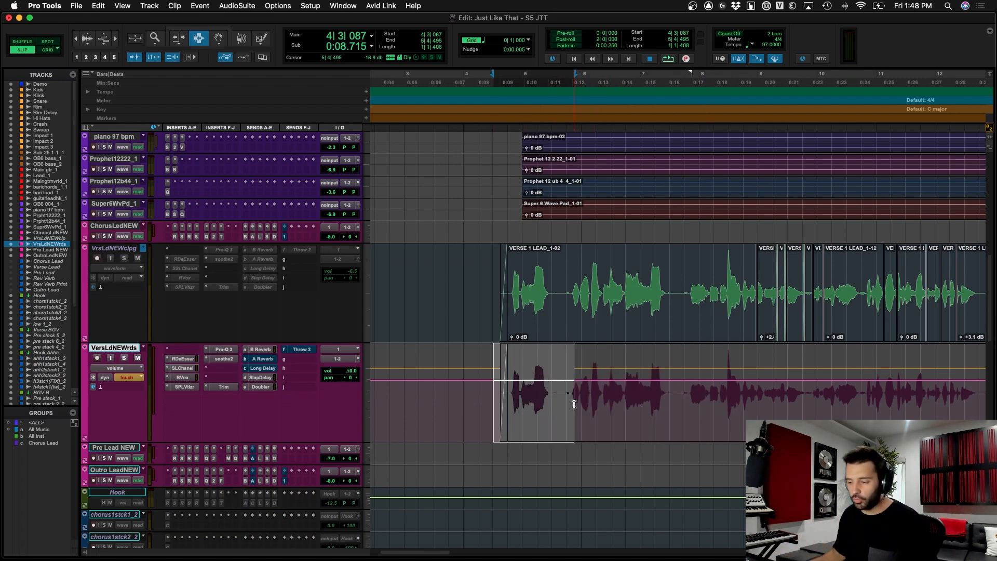
left_click(503, 397)
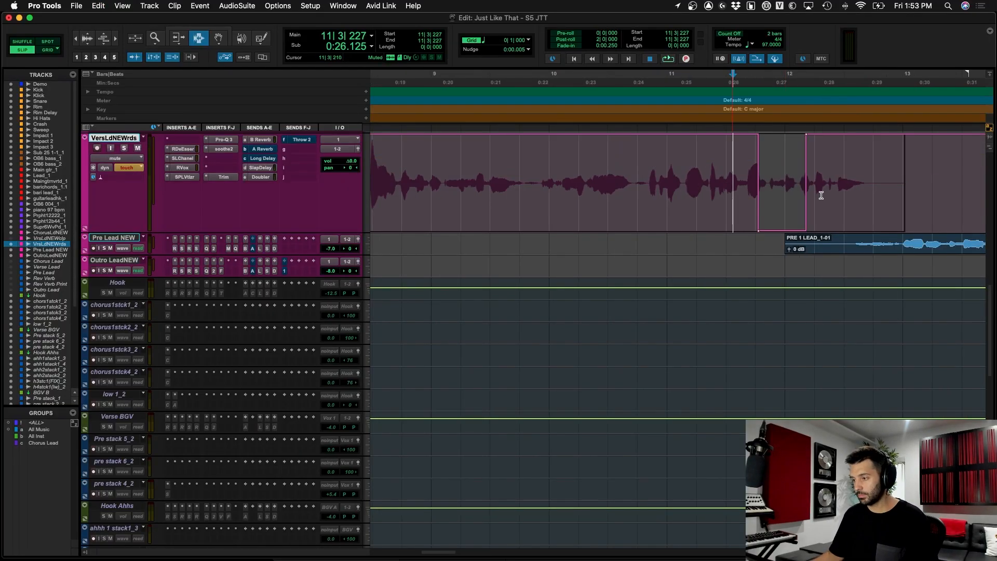
- Examine the volume automation across the whole verse on the VersLdNEWrds track
key("super+bracketleft")
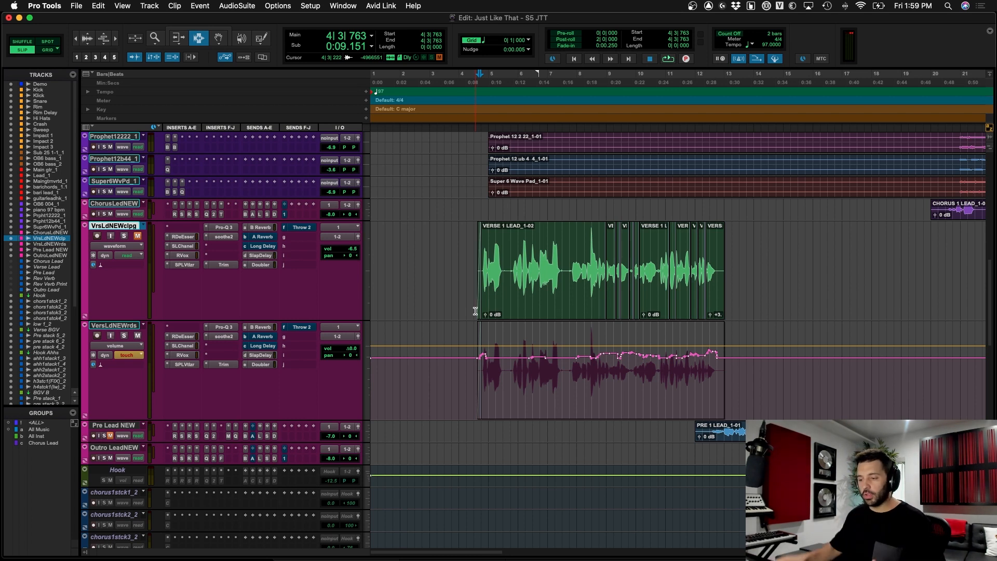
left_click_drag(476, 364, 721, 379)
key("super+bracketright")
key("super+bracketleft")
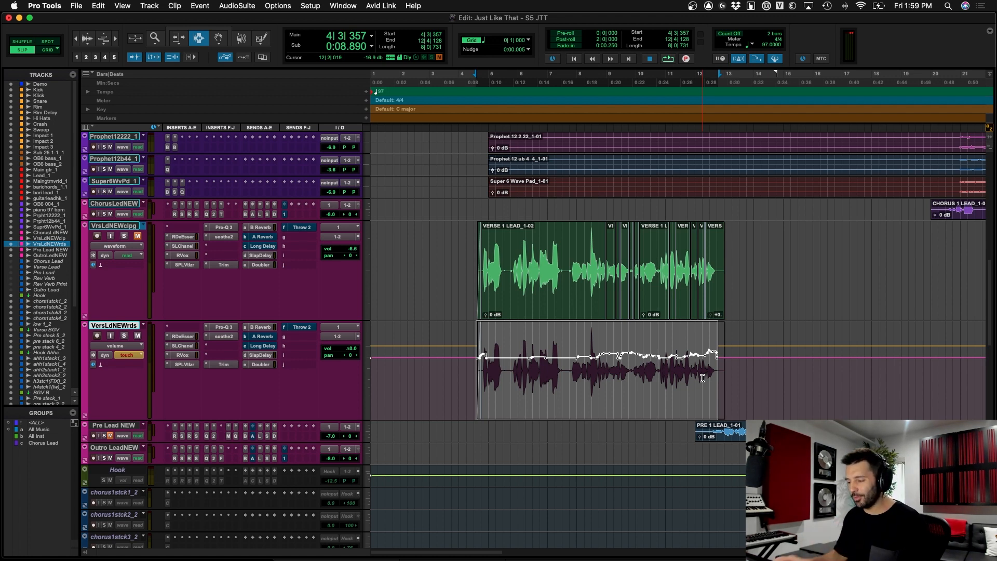
left_click_drag(479, 384, 723, 392)
left_click(717, 393)
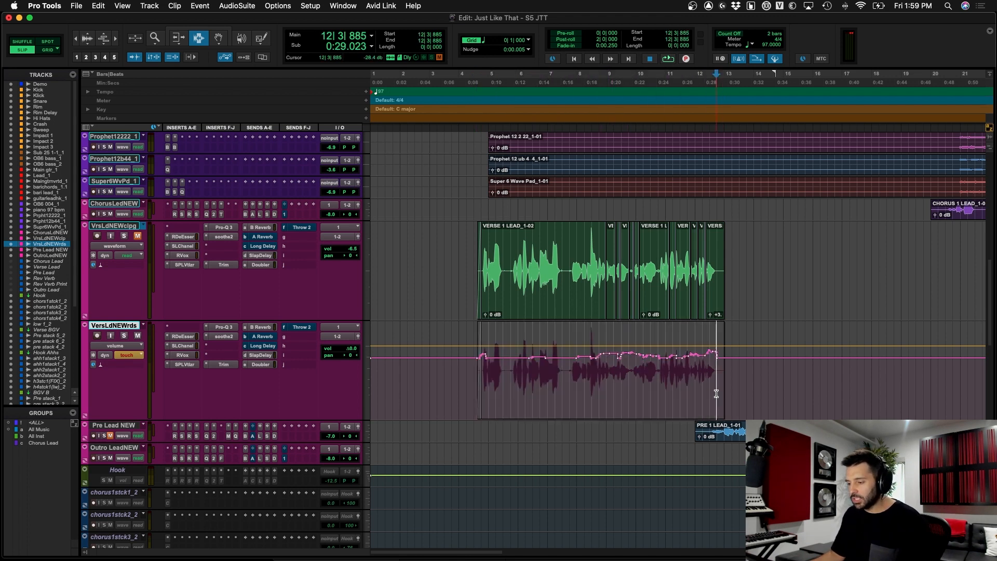
- Compare the verse's opening phrases and its later section between the volume-automated VersLdNEWrds track and the clip-gained VrsLdNEWclpg track
left_click_drag(476, 376, 564, 369)
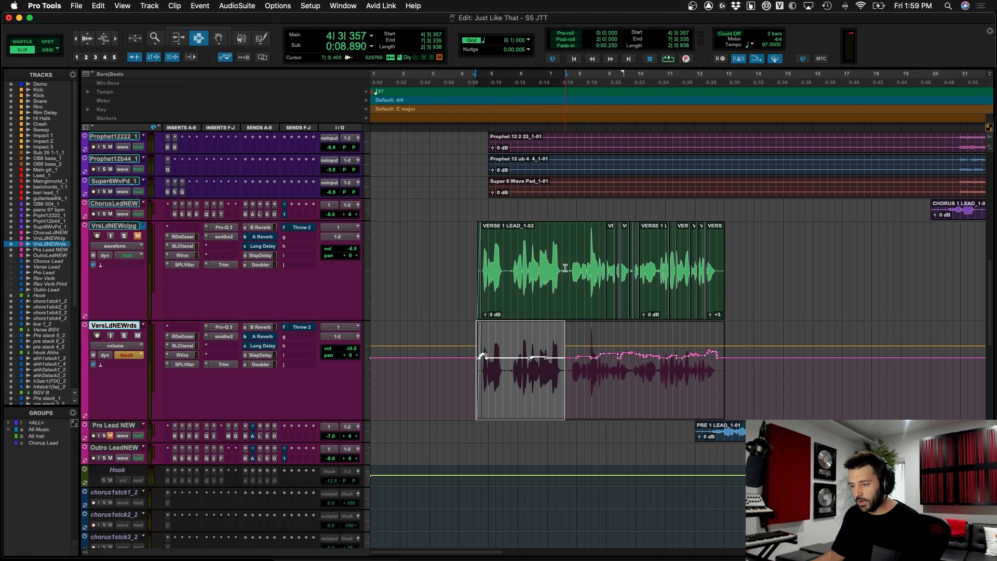
left_click_drag(565, 268, 477, 273)
left_click(480, 273)
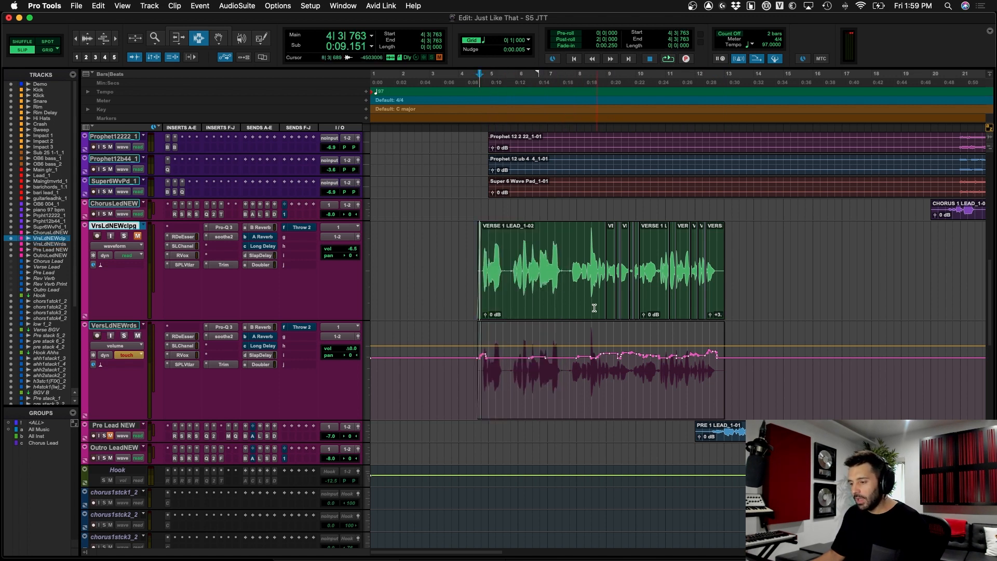
left_click_drag(588, 374, 719, 376)
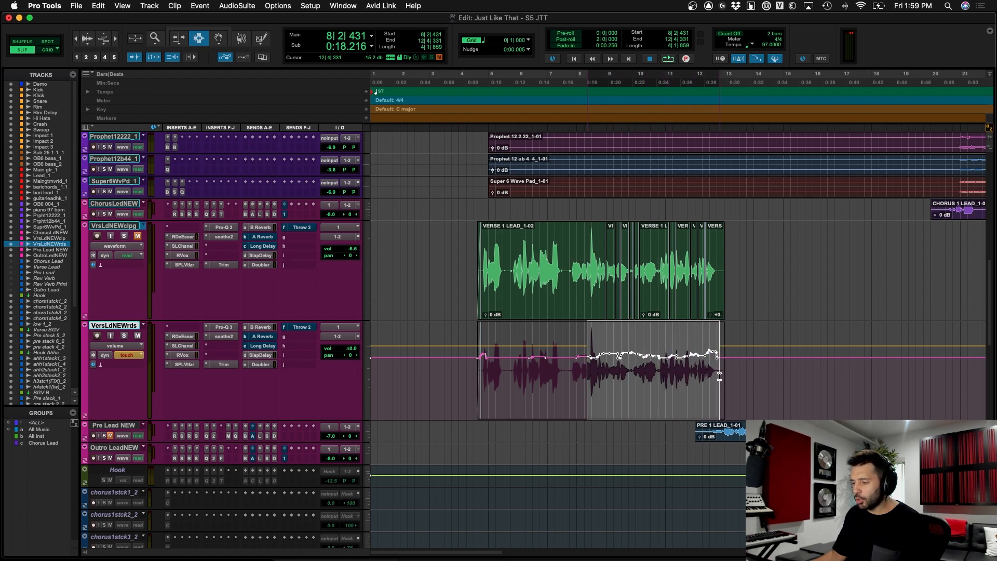
left_click_drag(597, 281, 718, 285)
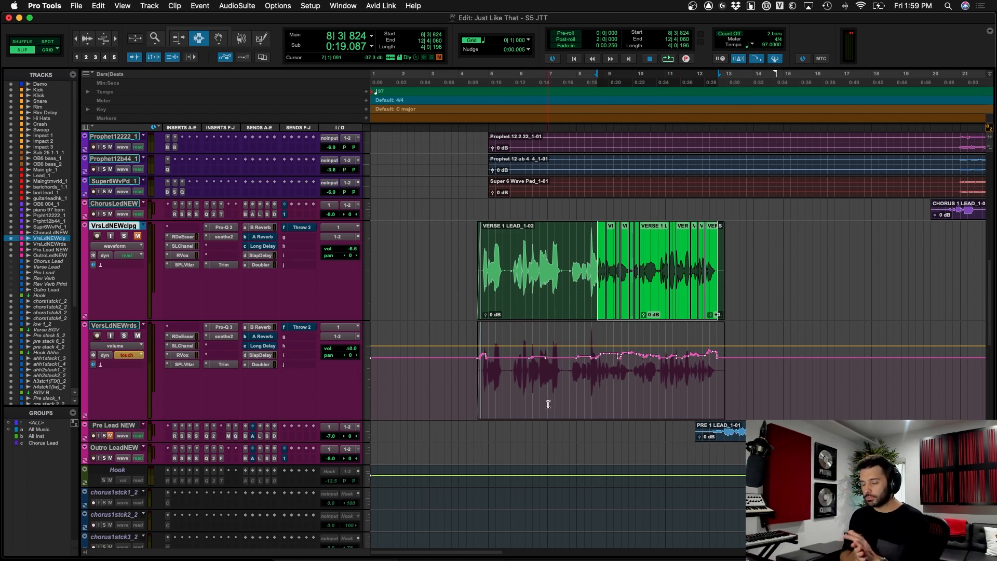
- Switch the clip-gained track to its original Verse LeadNEW playlist and place the cursor just before the verse vocal
left_click(475, 376)
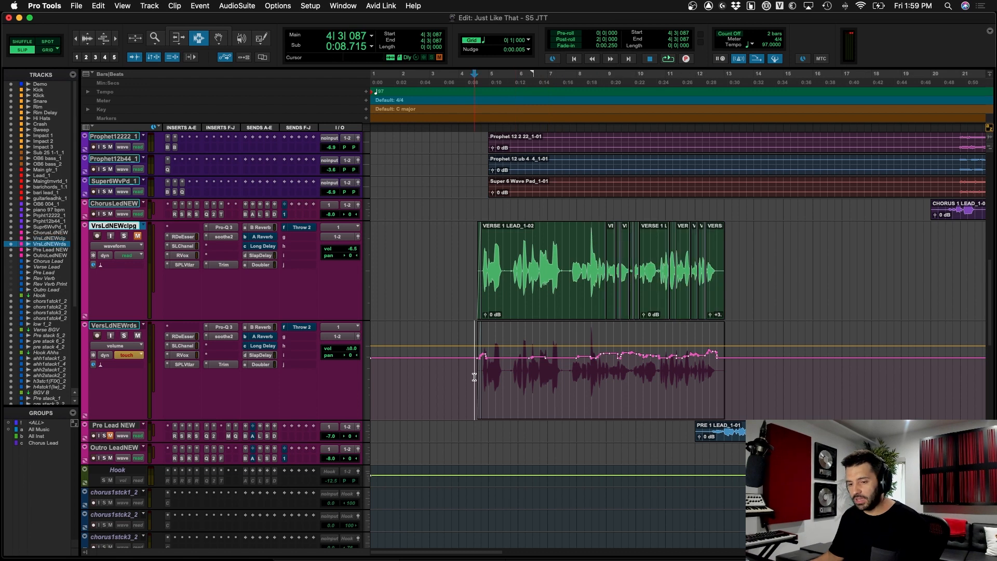
left_click(143, 227)
left_click(159, 219)
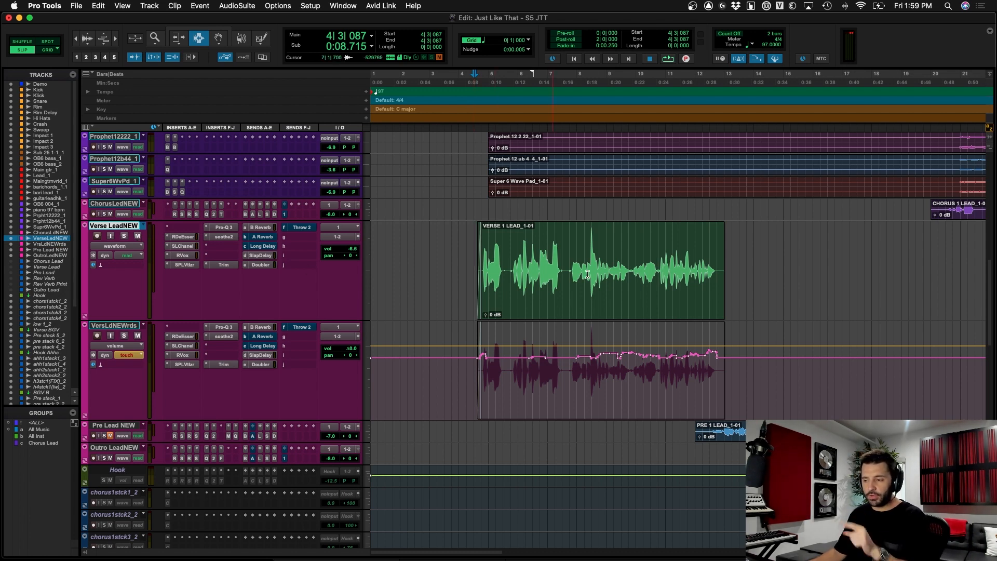
left_click_drag(483, 273, 751, 303)
left_click_drag(476, 369, 721, 378)
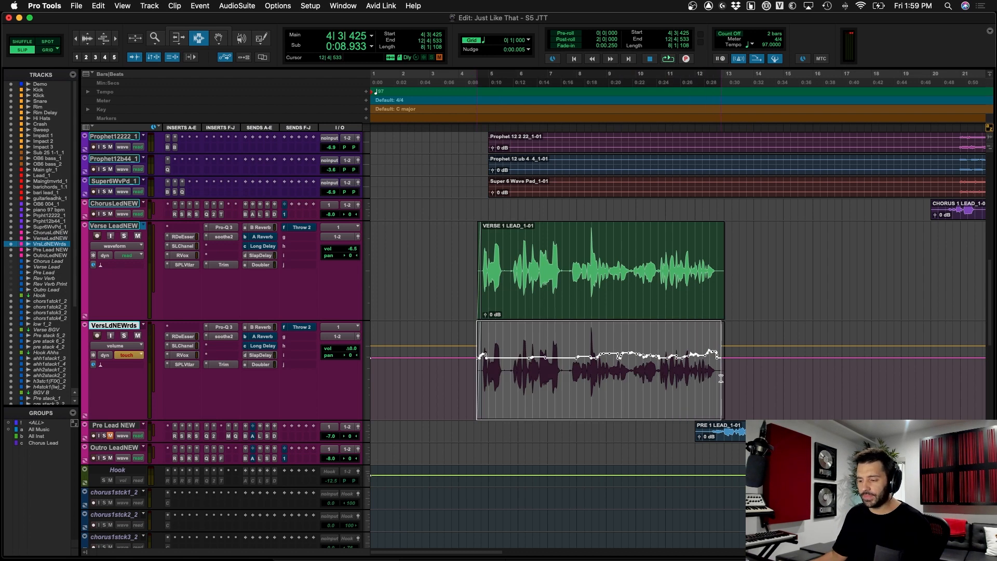
left_click(476, 303)
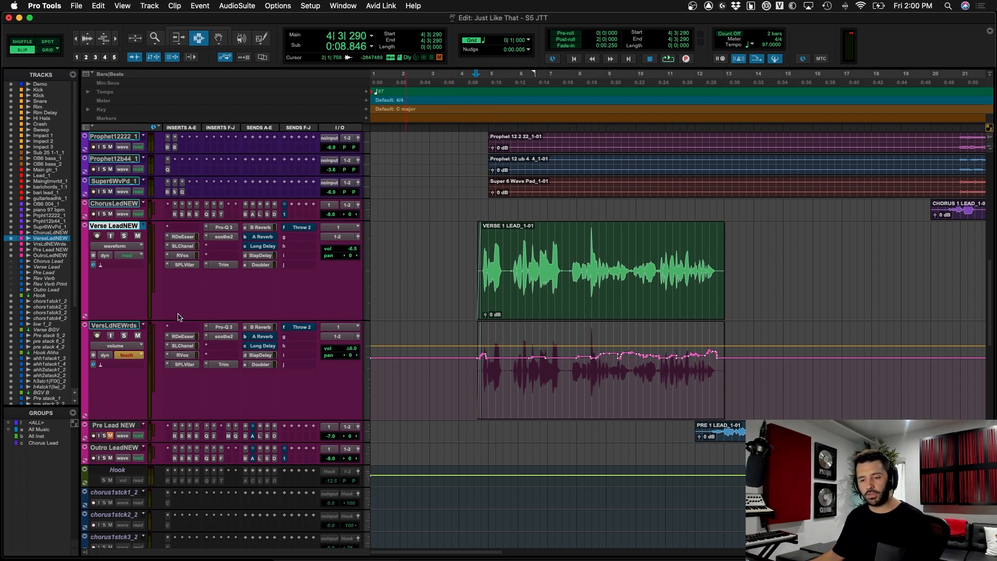
- Play the verse with the Verse LeadNEW version, and again with that track muted to hear the VersLdNEWrds rides
key("space")
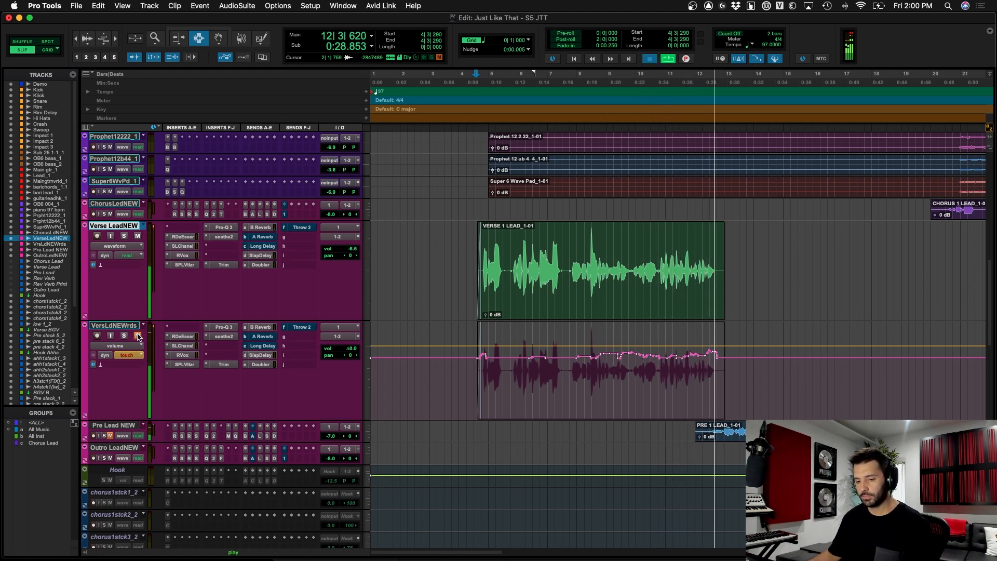
key("space")
left_click(139, 235)
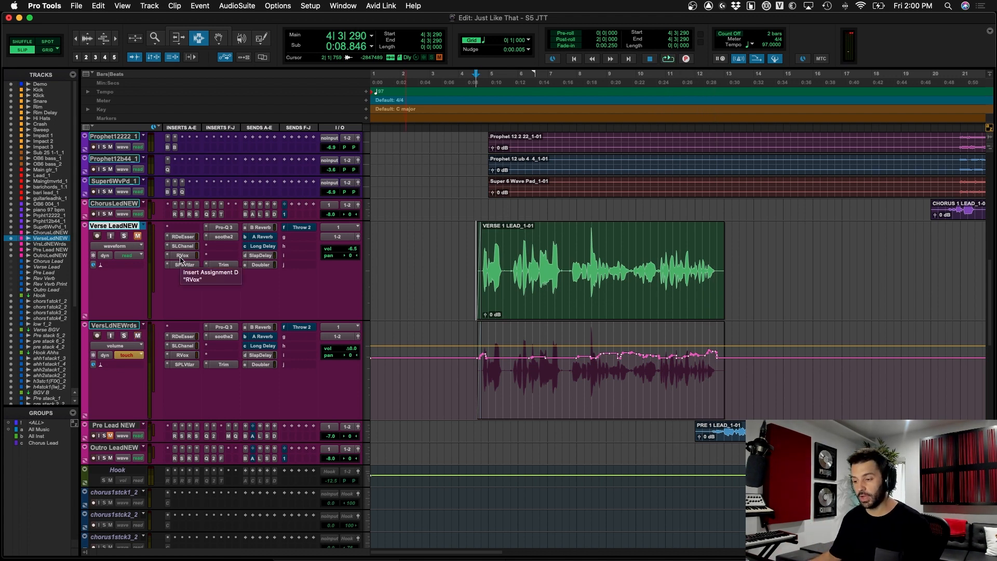
key("space")
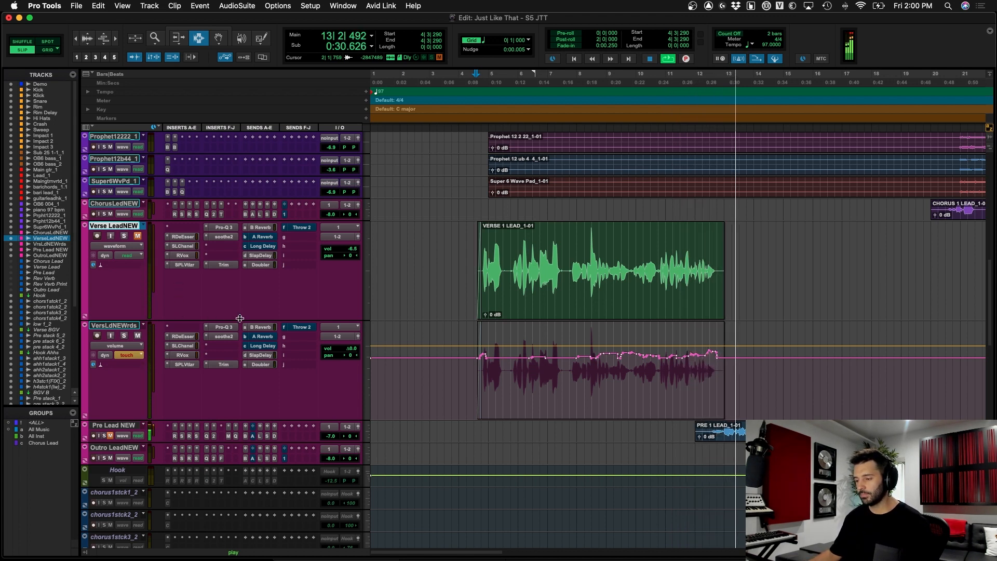
key("space")
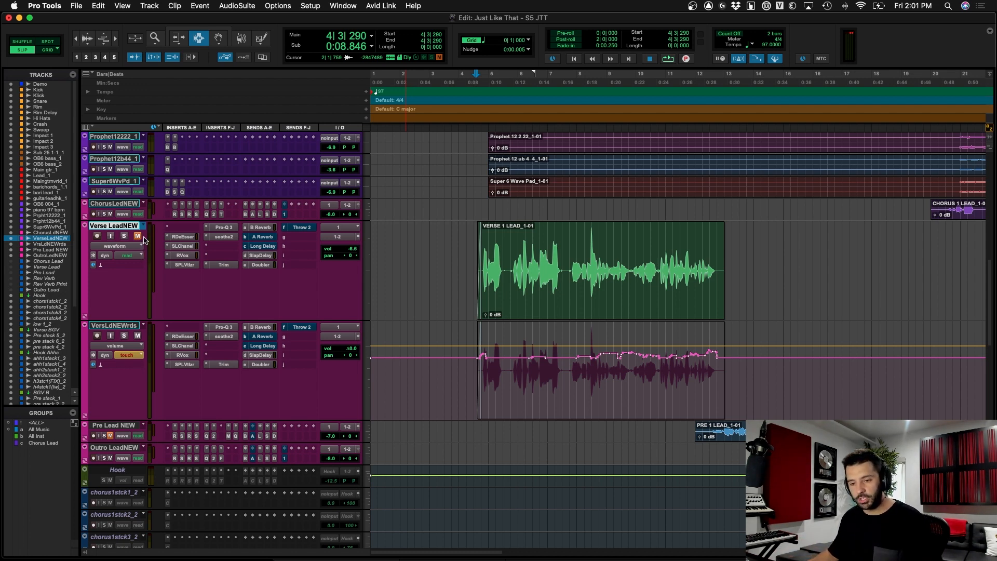
- Switch the Verse LeadNEW track back to the VrsLdNEWclpg playlist and place the cursor at the start of the verse
left_click(143, 226)
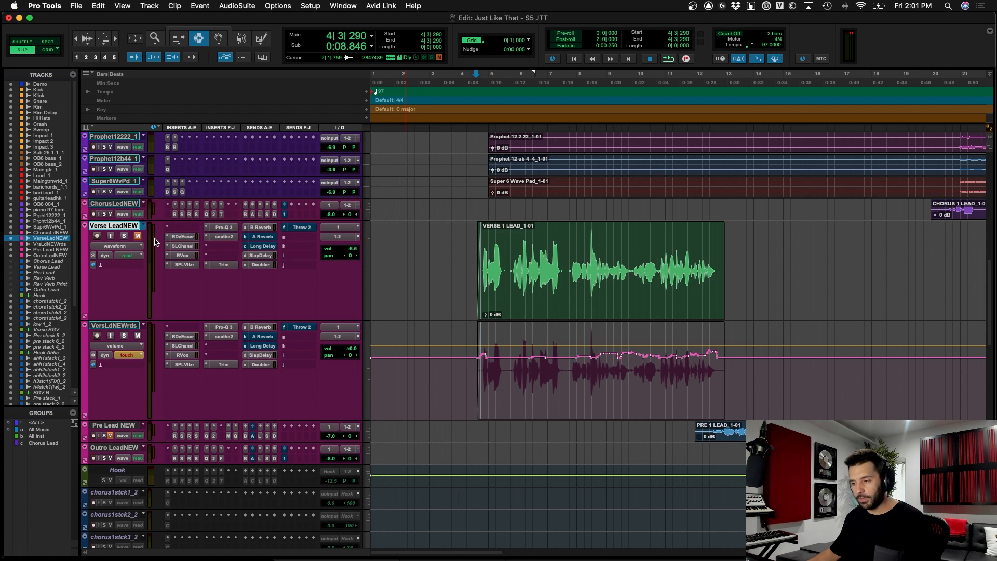
left_click(157, 241)
left_click_drag(539, 276, 713, 279)
left_click(482, 287)
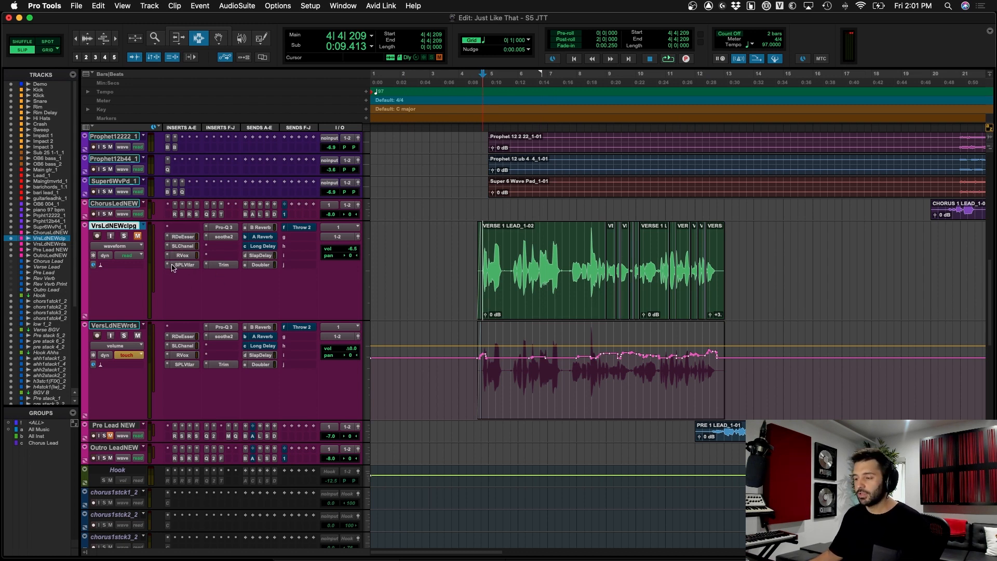
- Make the VersLdNEWrds track inactive
left_click(128, 326)
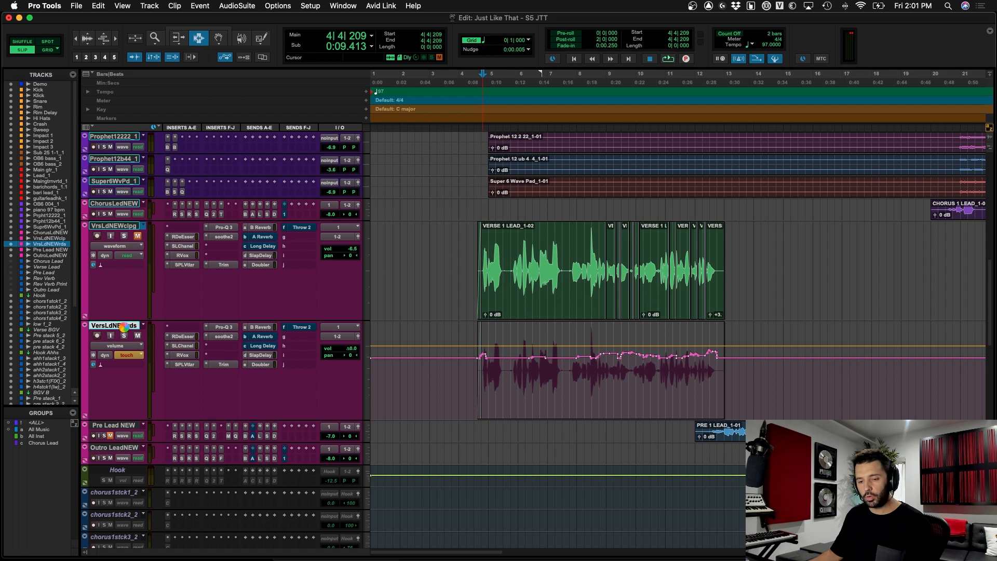
right_click(126, 326)
left_click(163, 350)
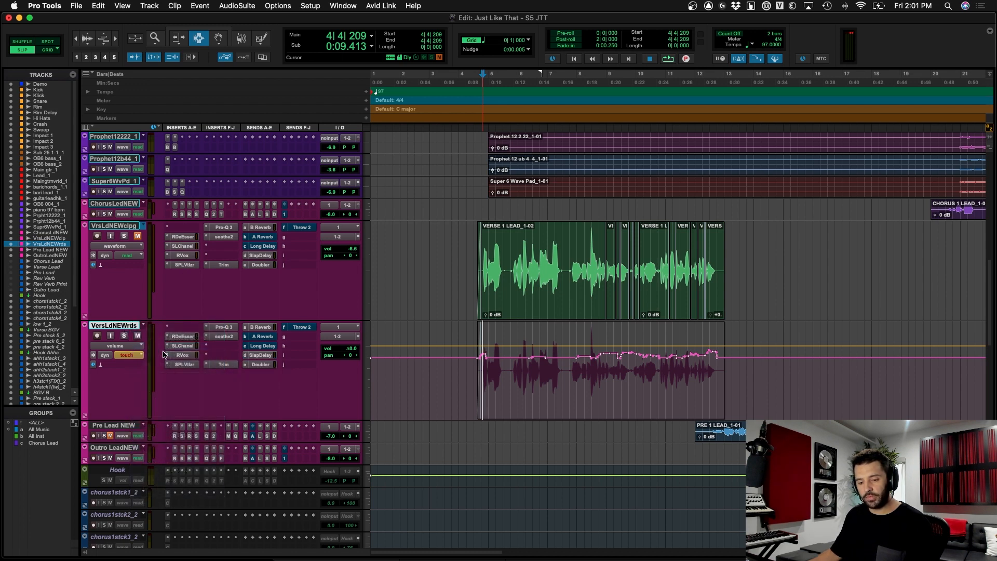
- Place the cursor at the verse start on the VrsLdNEWclpg track and switch its track view to volume
left_click(481, 275)
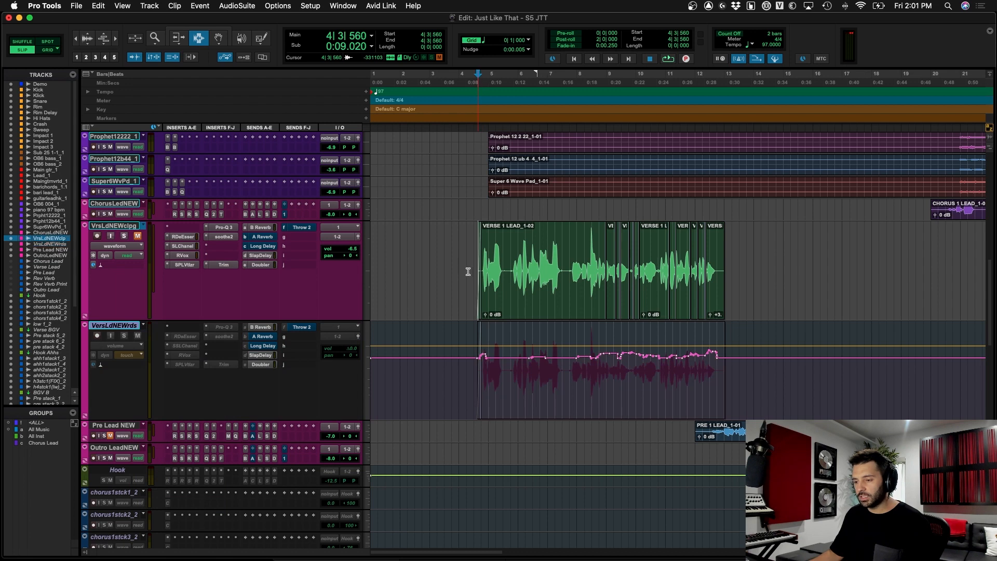
left_click(694, 276, "shift")
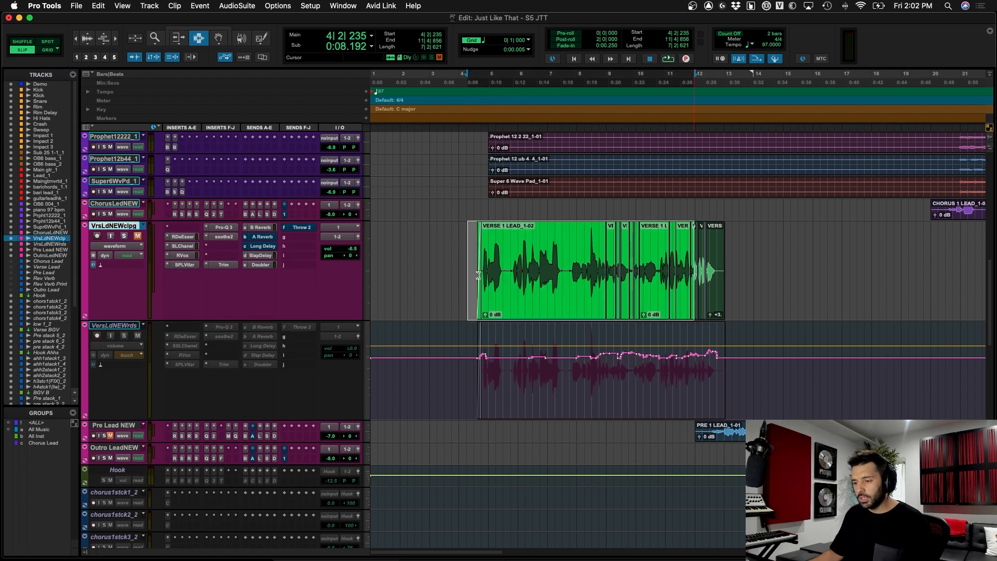
left_click(117, 256)
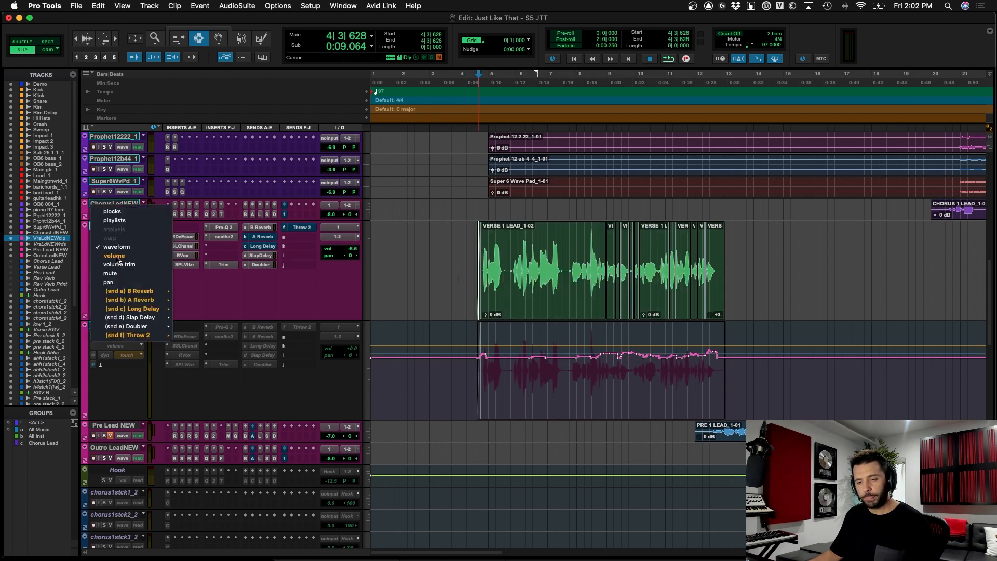
left_click(119, 258)
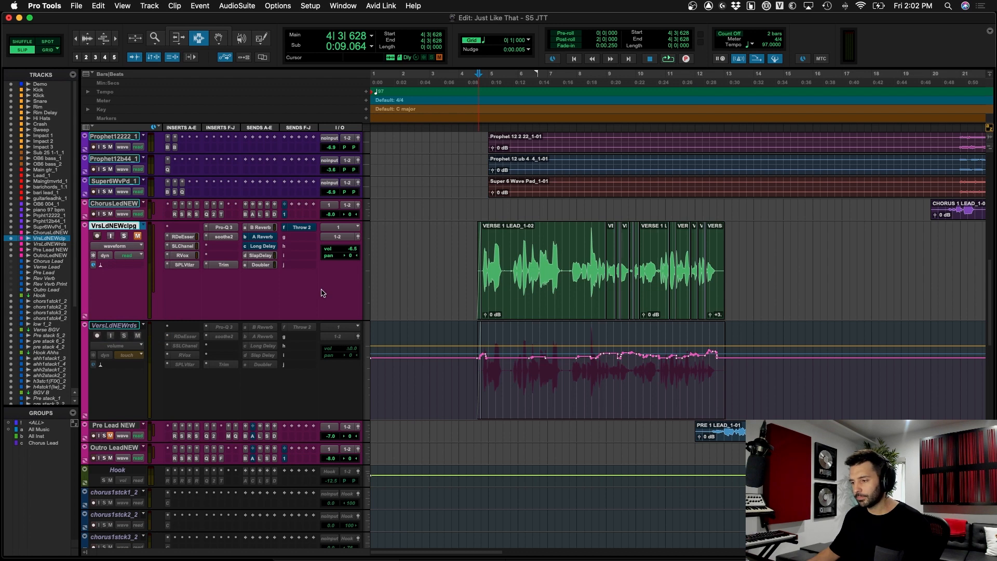
key("ctrl+minus")
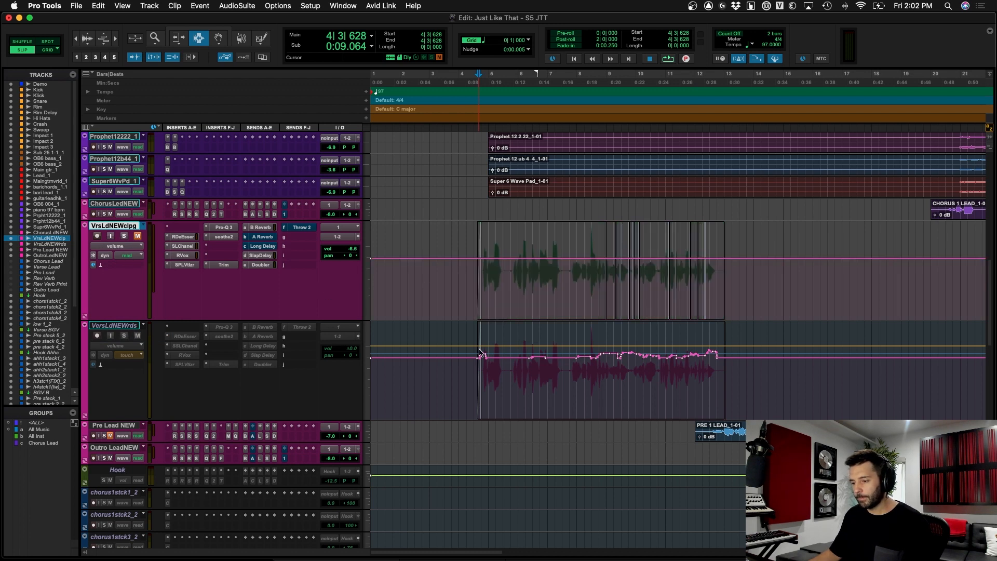
- Make the Pre Lead NEW and Outro LeadNEW tracks inactive
left_click(121, 447)
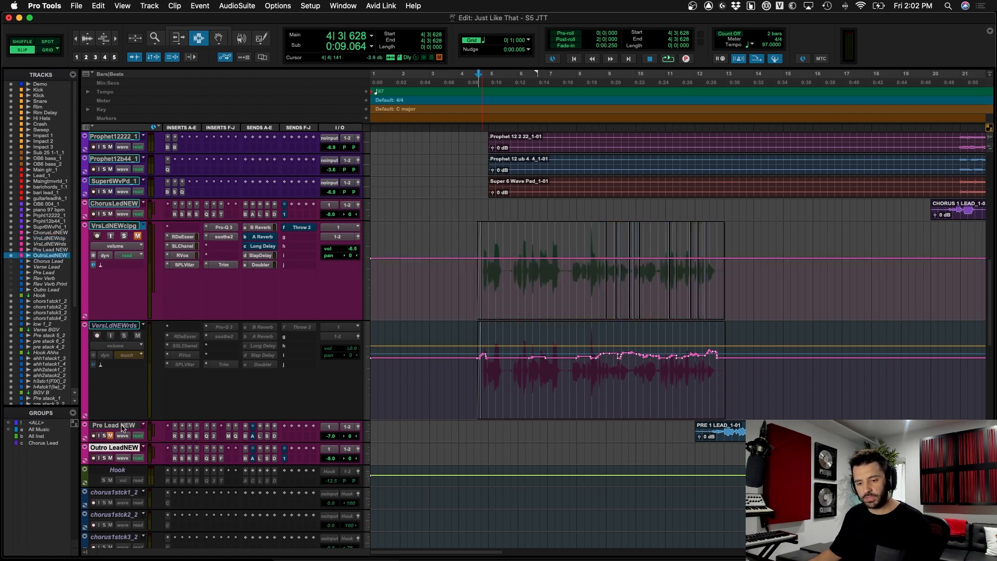
left_click(121, 427, "shift")
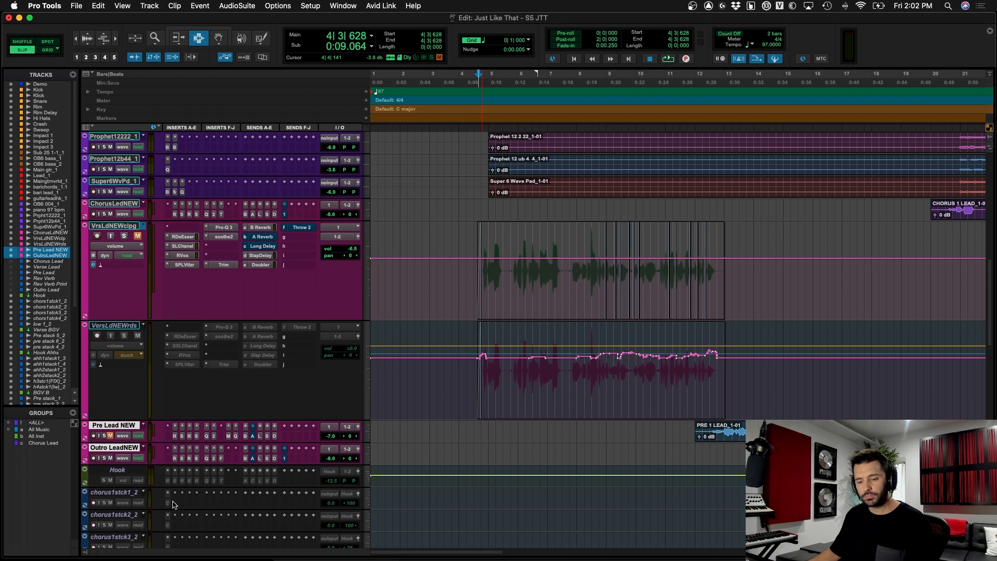
right_click(127, 426)
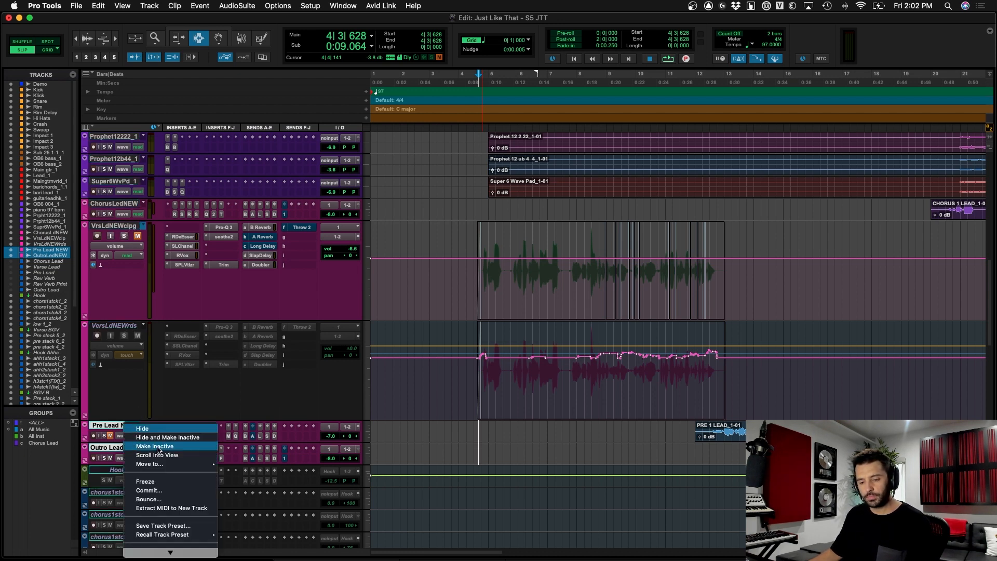
left_click(158, 447)
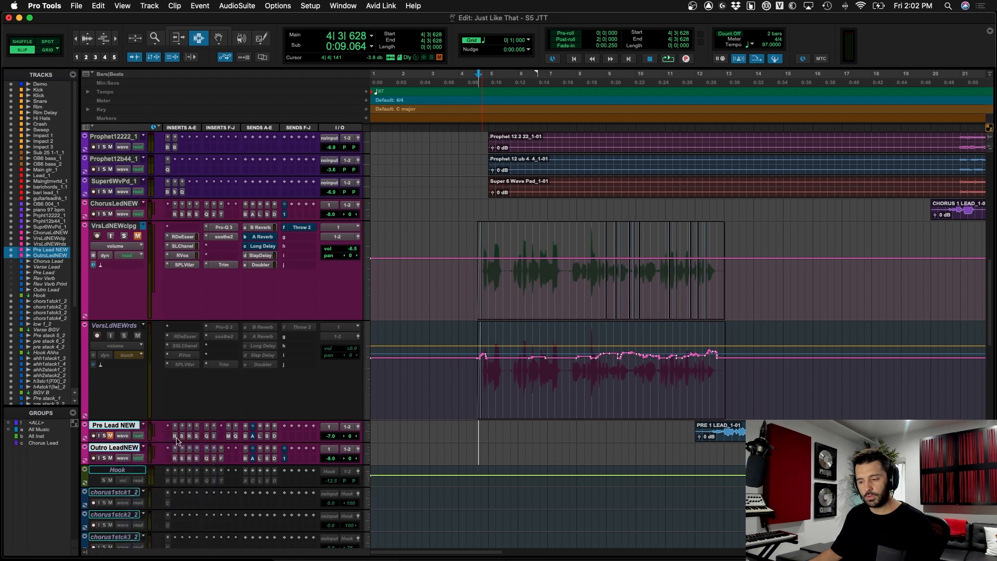
- Place the cursor just before the verse on the VrsLdNEWclpg track and set its automation mode to touch
left_click(476, 263)
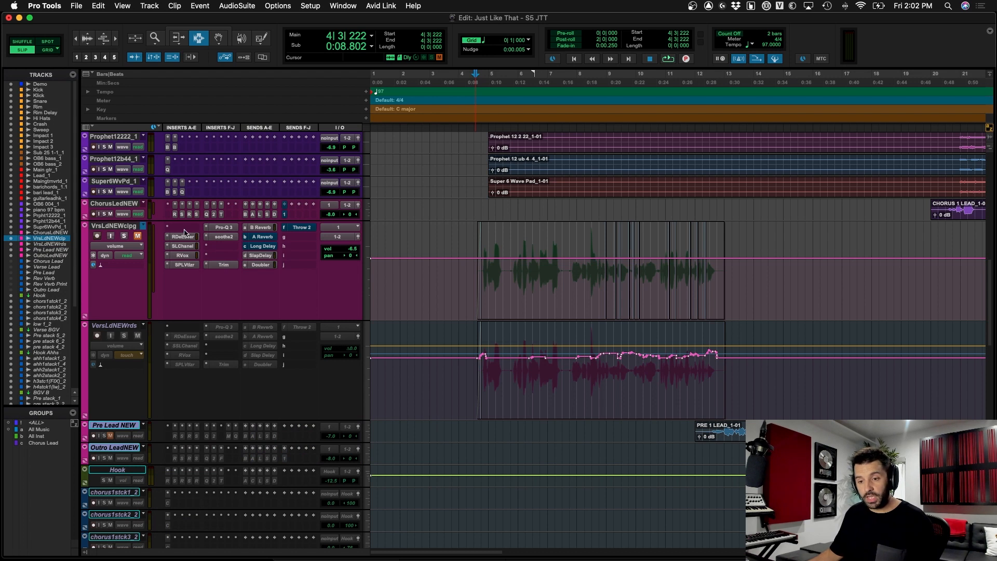
left_click(129, 256)
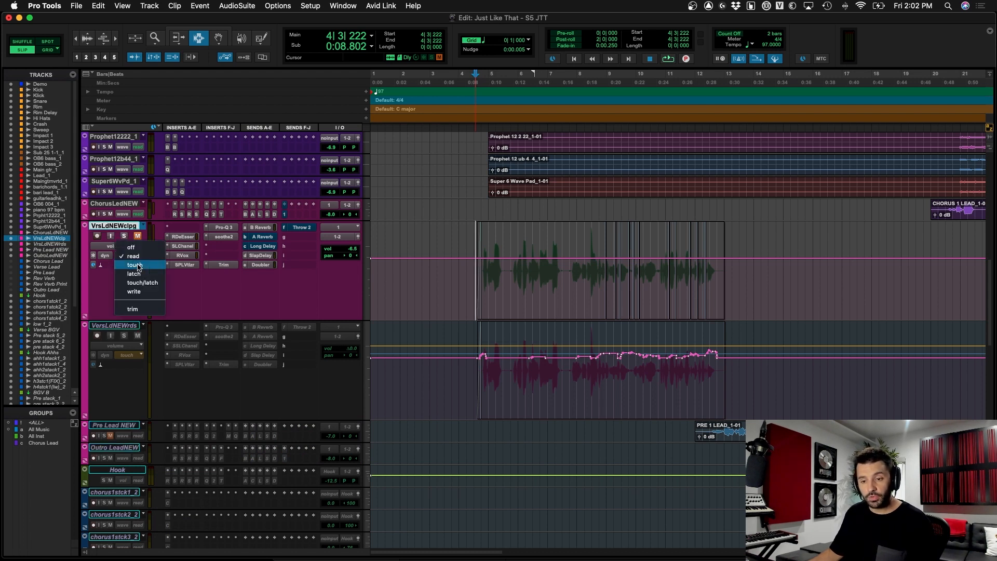
left_click(147, 269)
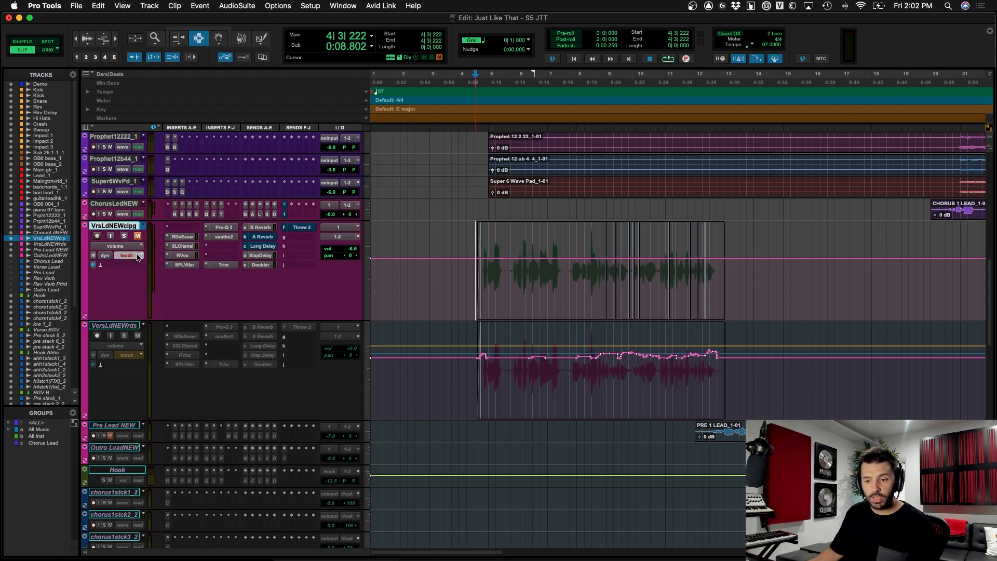
left_click(140, 256)
left_click(133, 301)
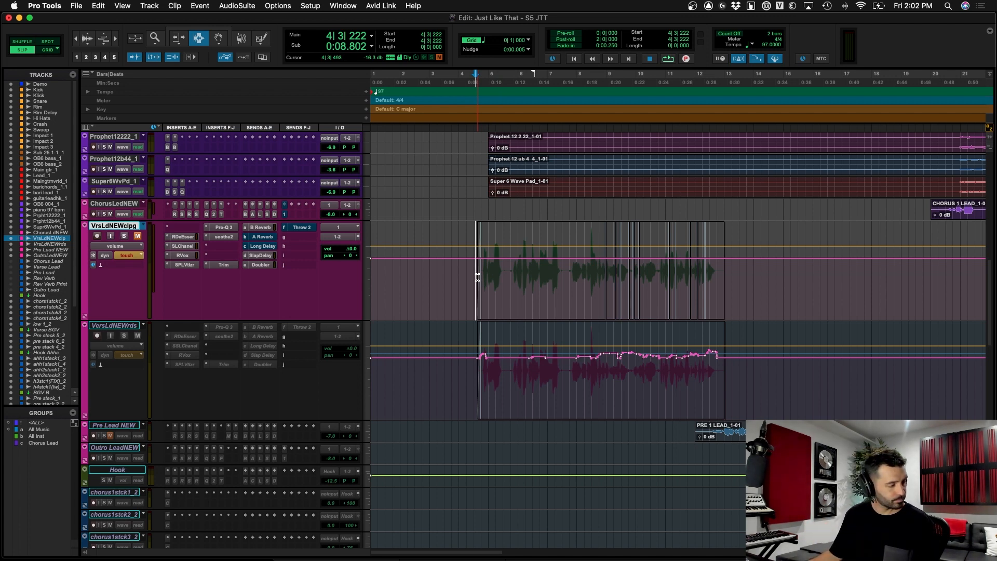
- Try unmuting the VrsLdNEWclpg track in touch mode while playing the verse's opening several times
key("space")
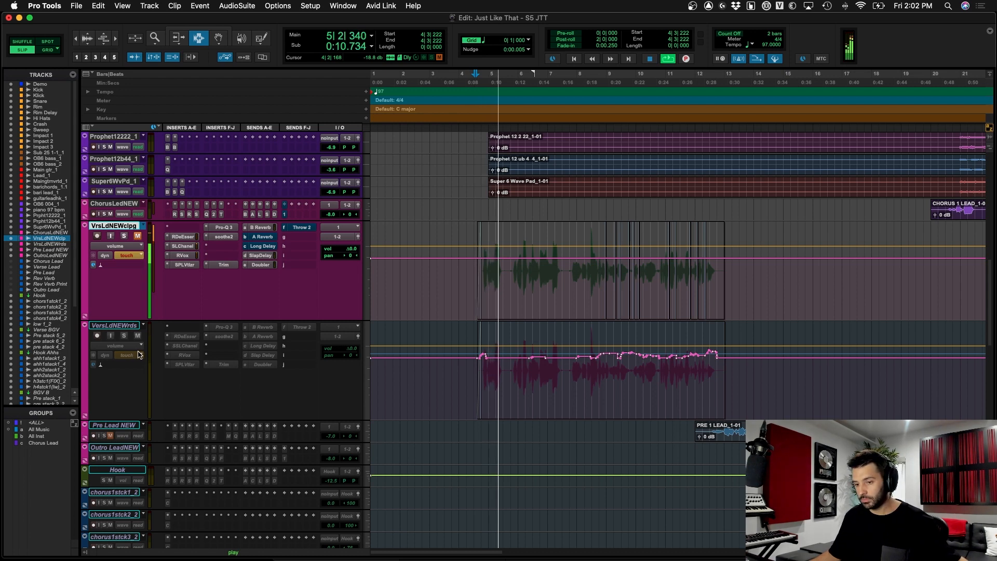
key("space")
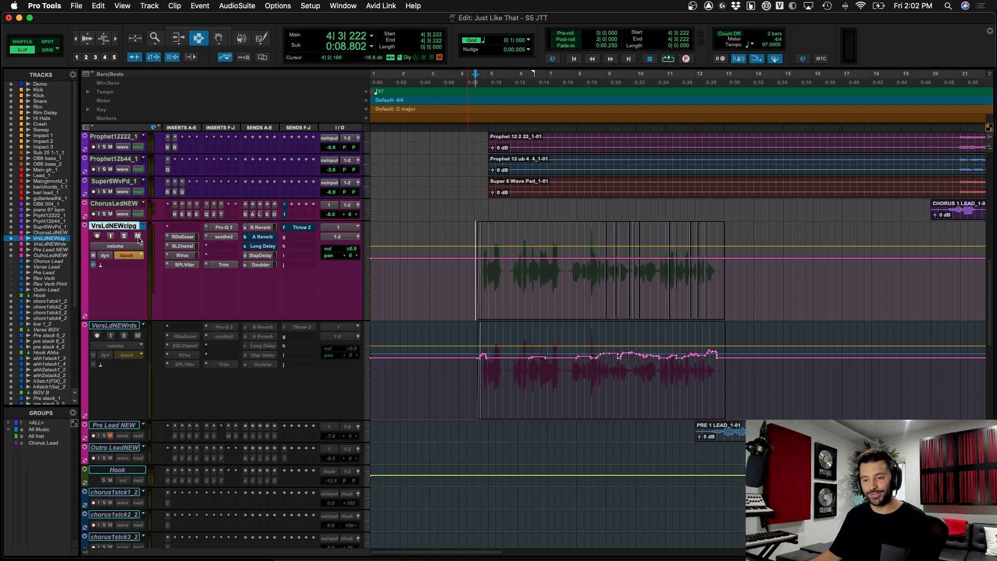
key("space")
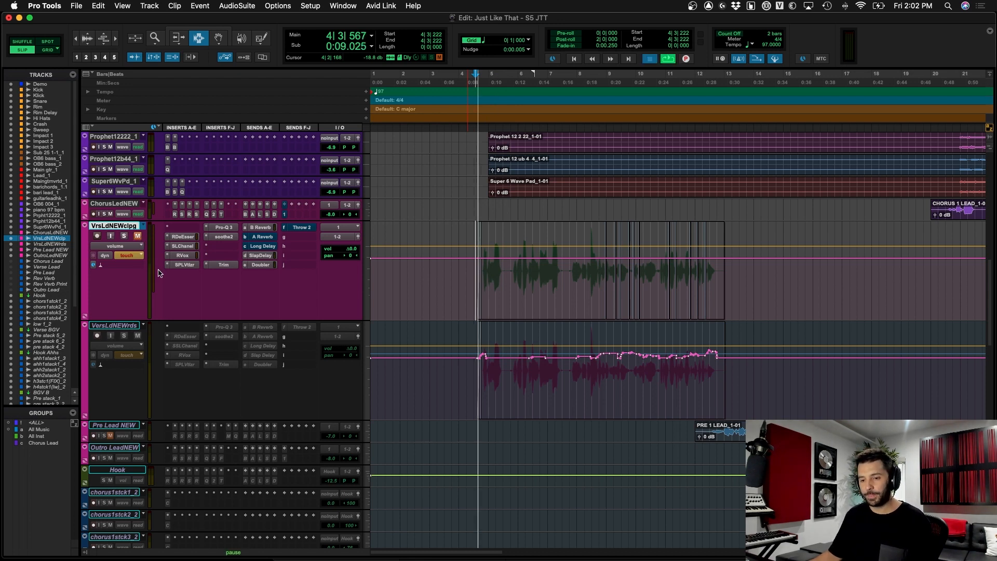
key("space")
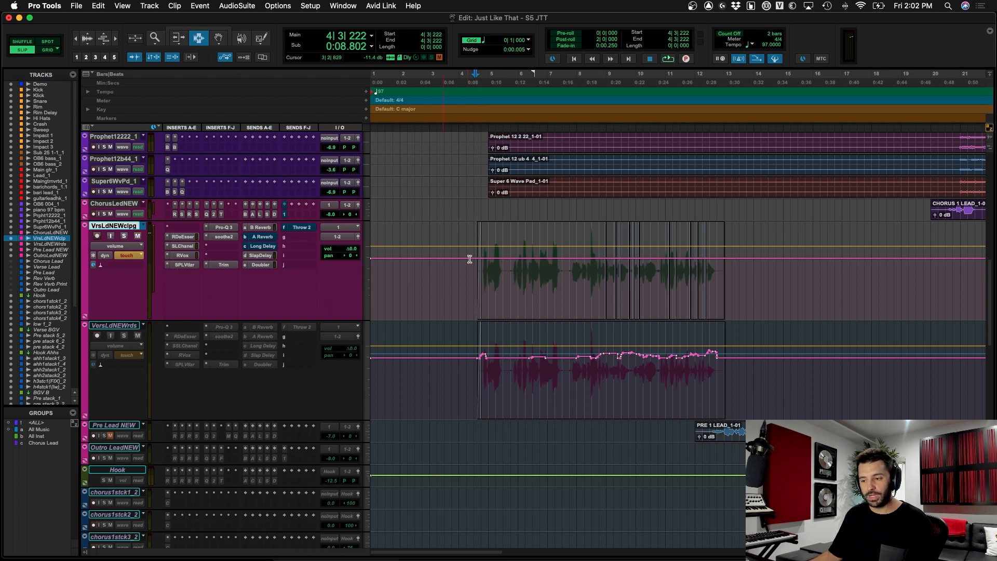
key("space")
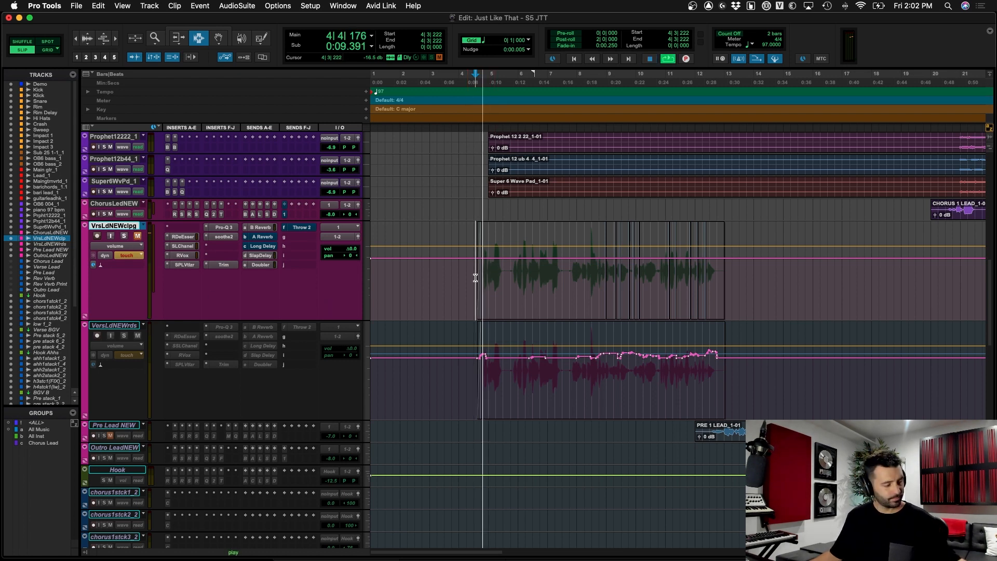
key("space")
- Switch the VrsLdNEWclpg track view to mute automation and place the cursor ahead of the verse
left_click(115, 247)
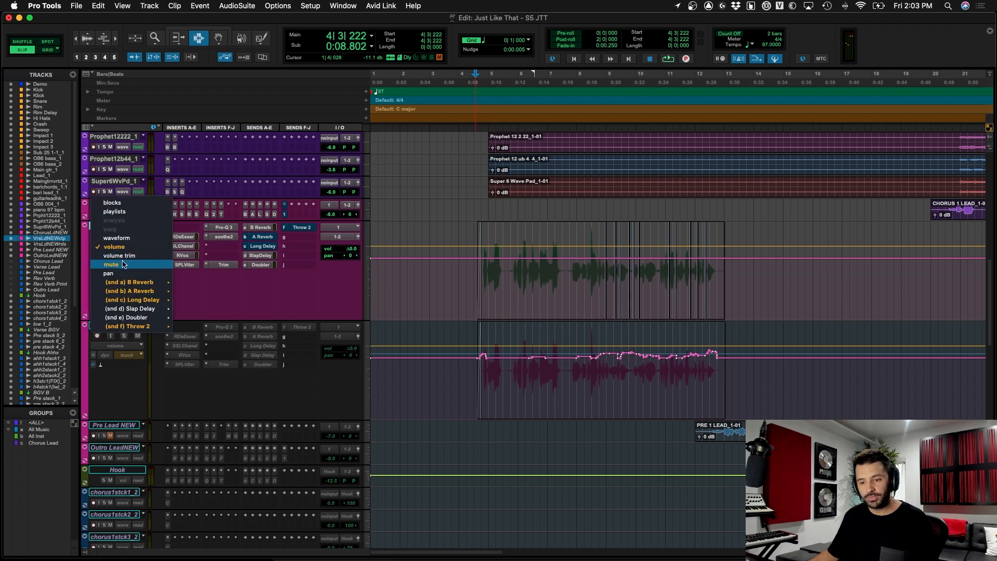
left_click(207, 268)
left_click_drag(463, 277, 545, 279)
left_click(463, 281)
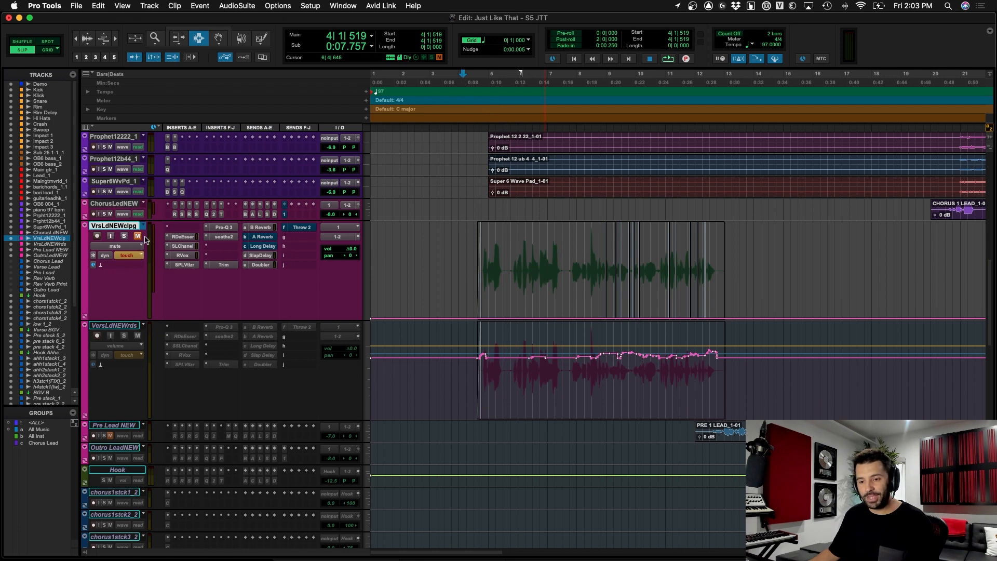
- Limit automation write-enable to volume by disabling plug-in, pan, mute and all send volume, send pan and send mute writing
left_click(345, 6)
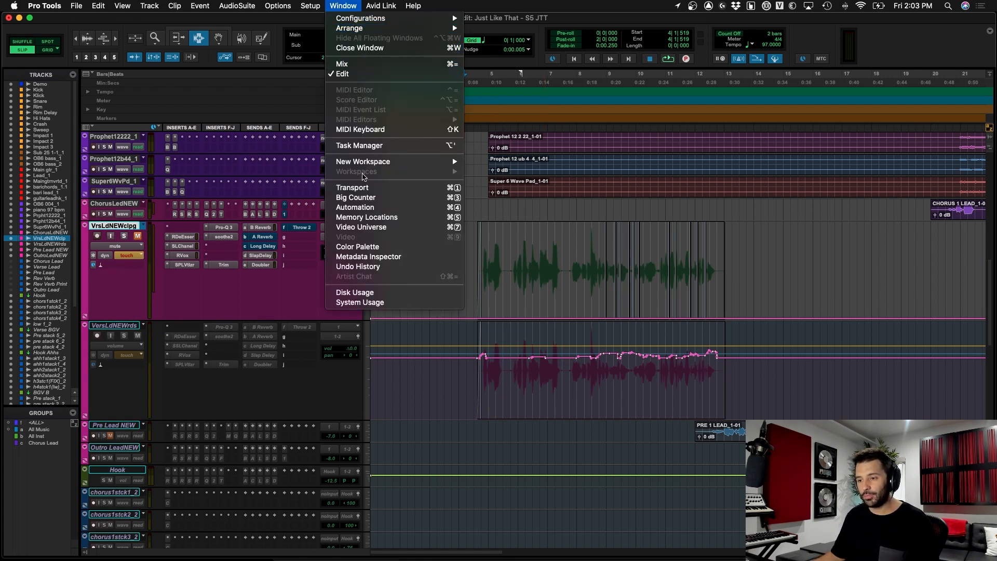
left_click(366, 207)
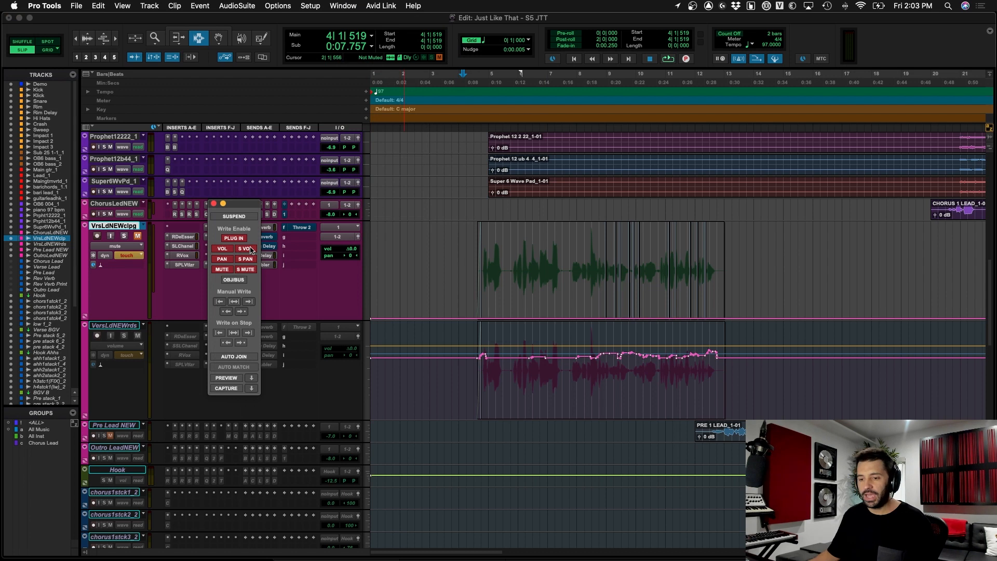
left_click(235, 239)
left_click(242, 250)
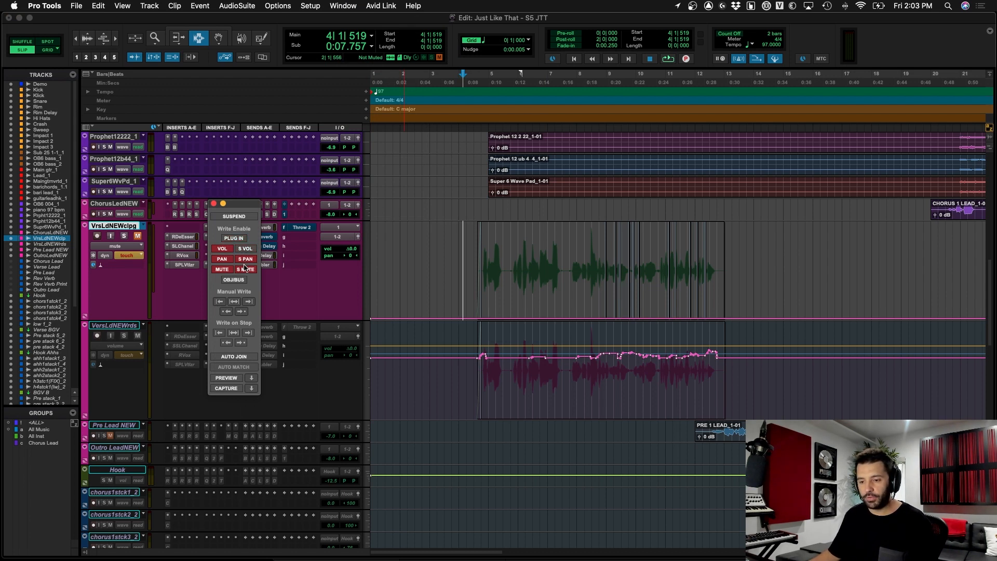
left_click(245, 259)
left_click(245, 269)
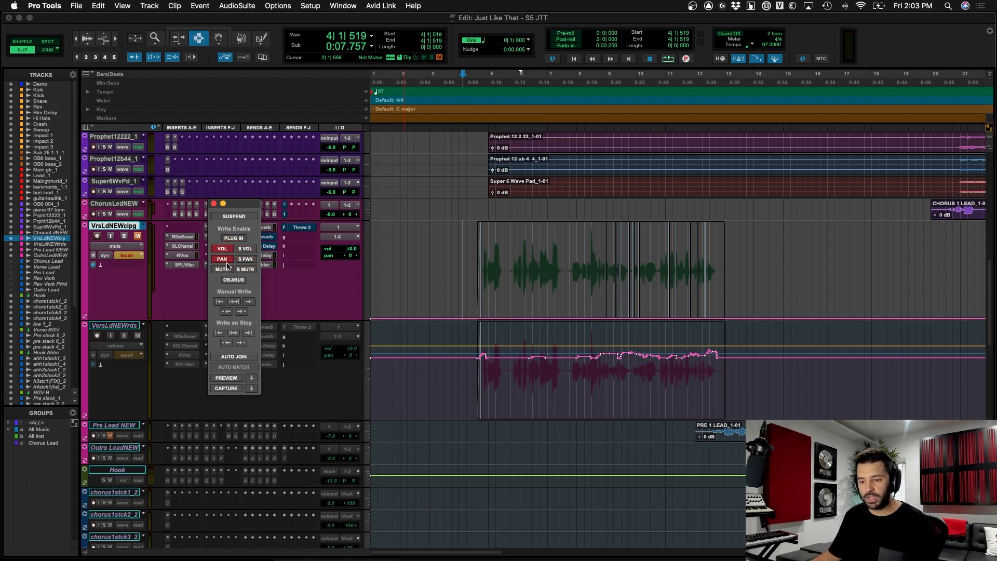
left_click(223, 259)
left_click(214, 204)
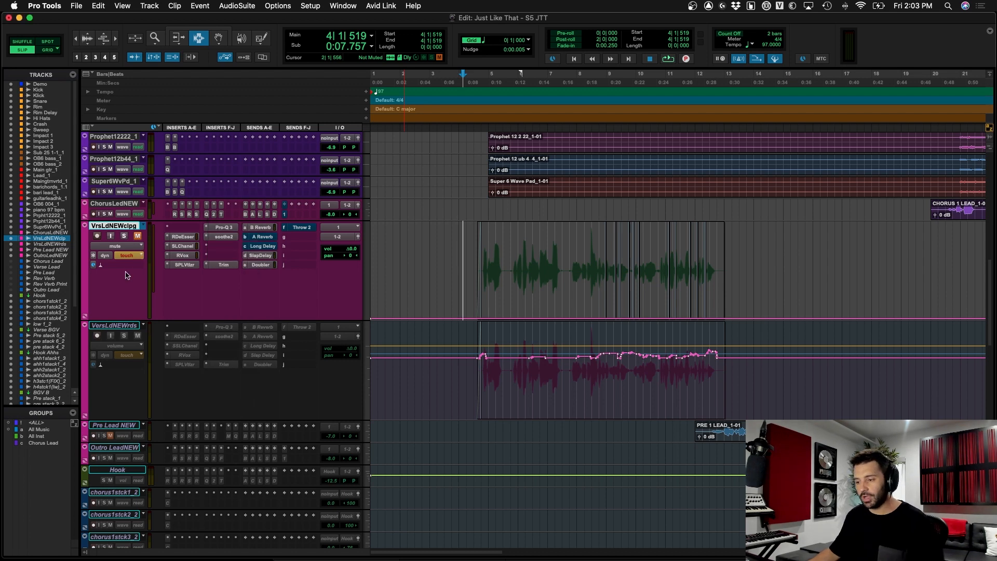
- Switch the VrsLdNEWclpg track view to volume automation and place the cursor just before the verse
left_click(124, 247)
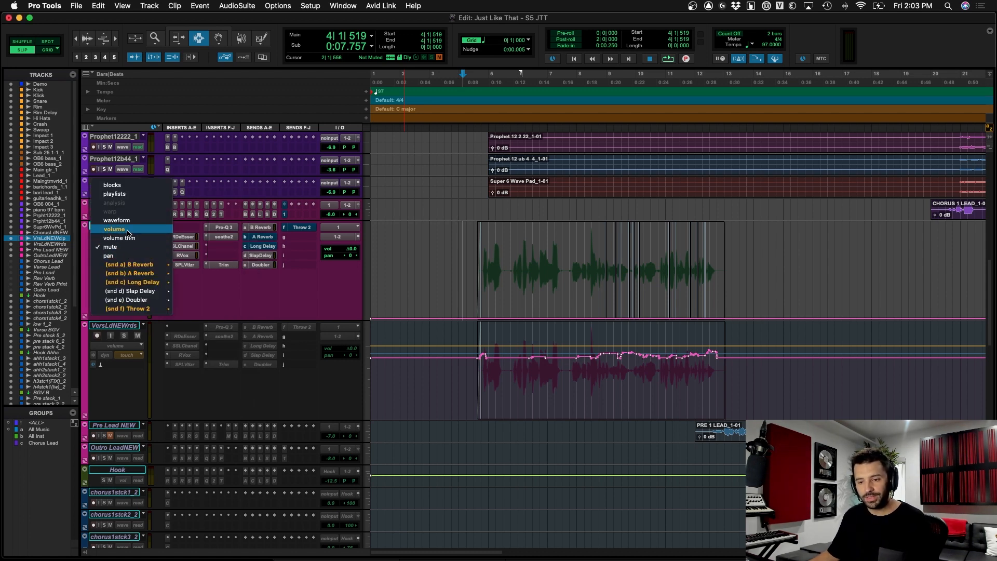
left_click(116, 229)
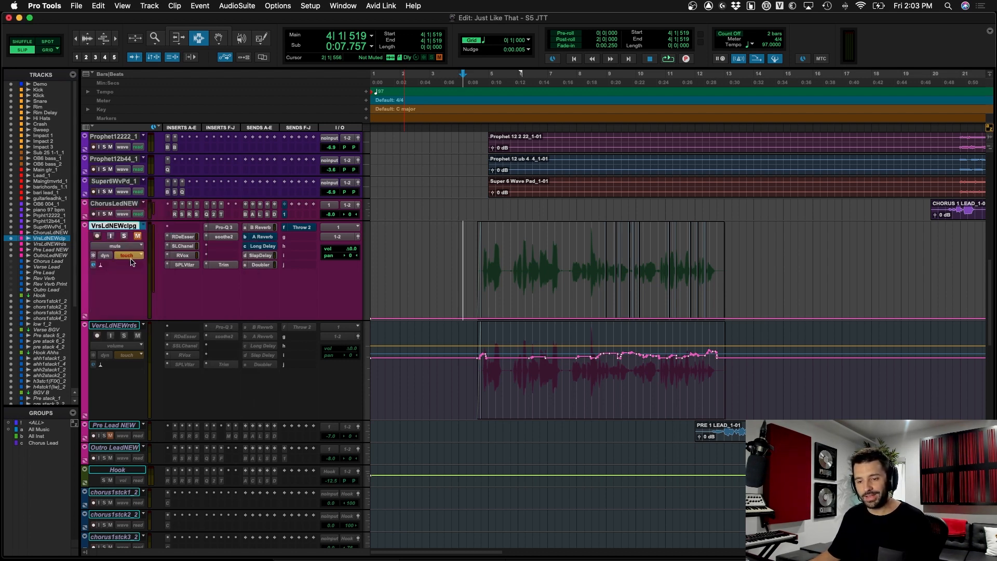
left_click(473, 261)
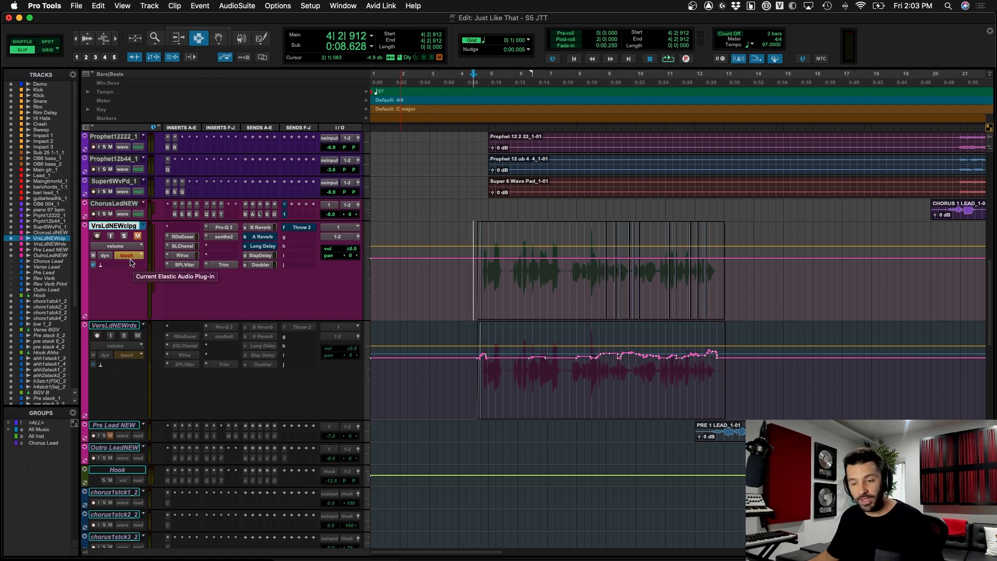
left_click(472, 264)
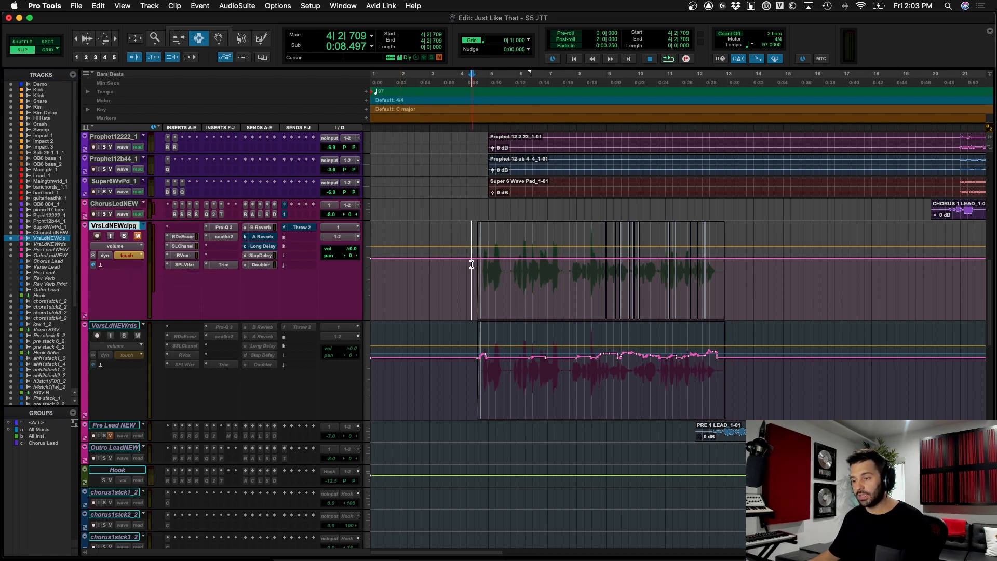
- Play the verse from its start and unmute the VrsLdNEWclpg track to hear the vocal
key("space")
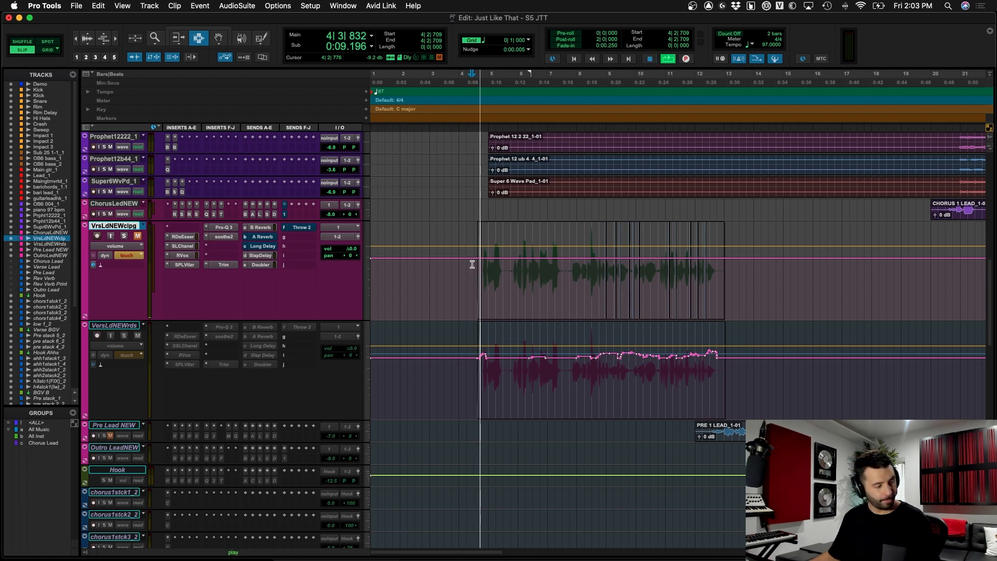
key("space")
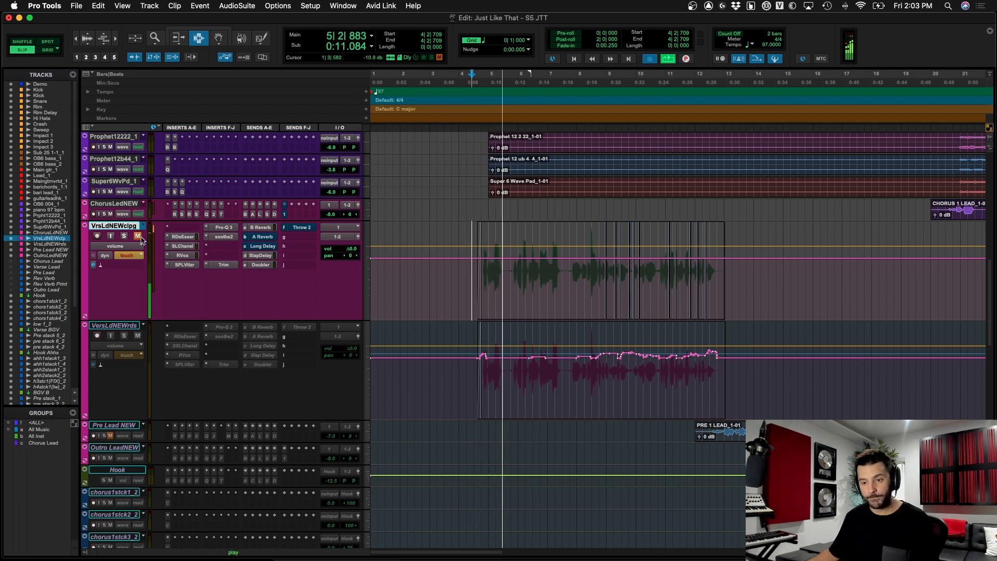
left_click(138, 236)
key("space")
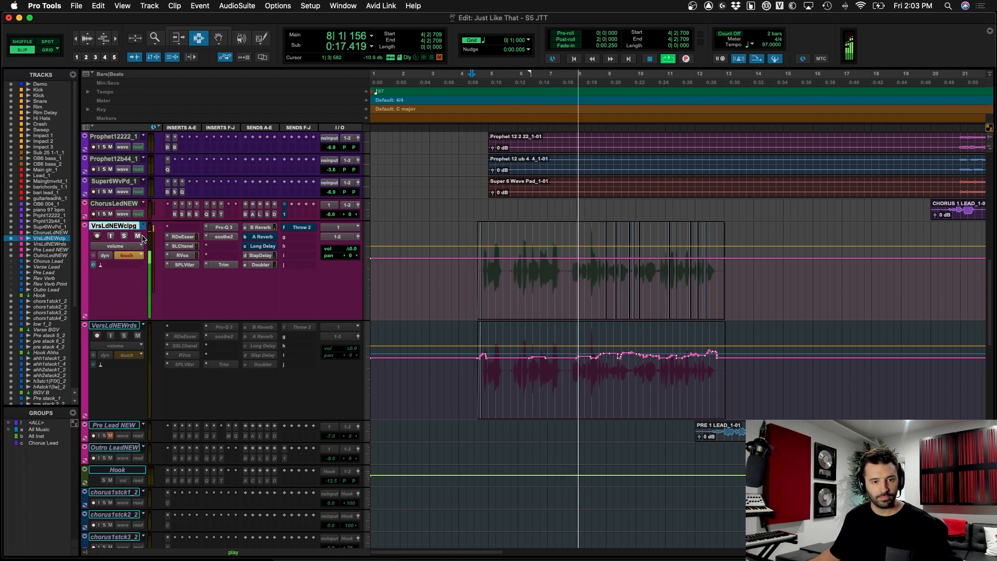
key("space")
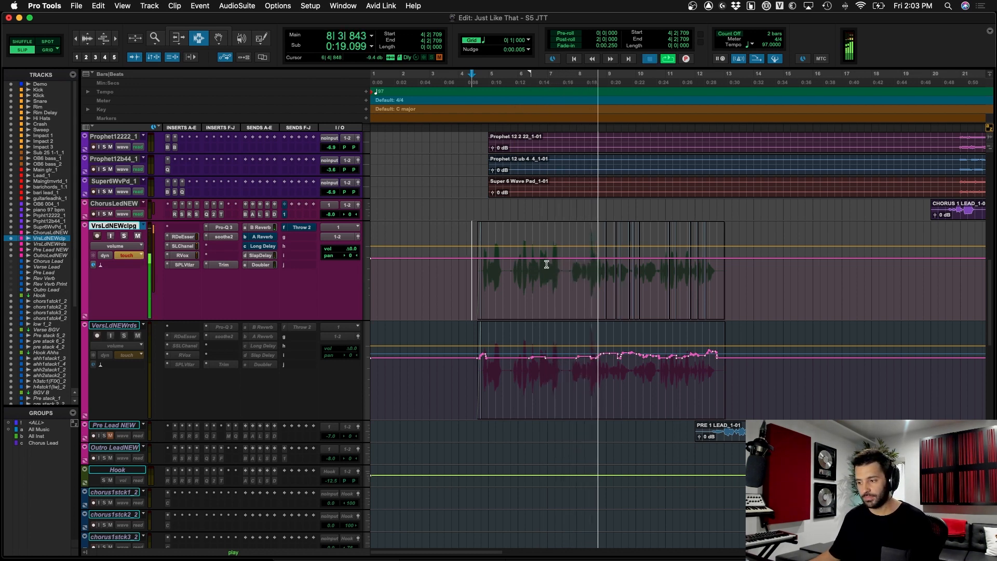
- Play from just before bar 7 and write a slight volume raise on VrsLdNEWclpg leading into bar 8
left_click(546, 264)
key("space")
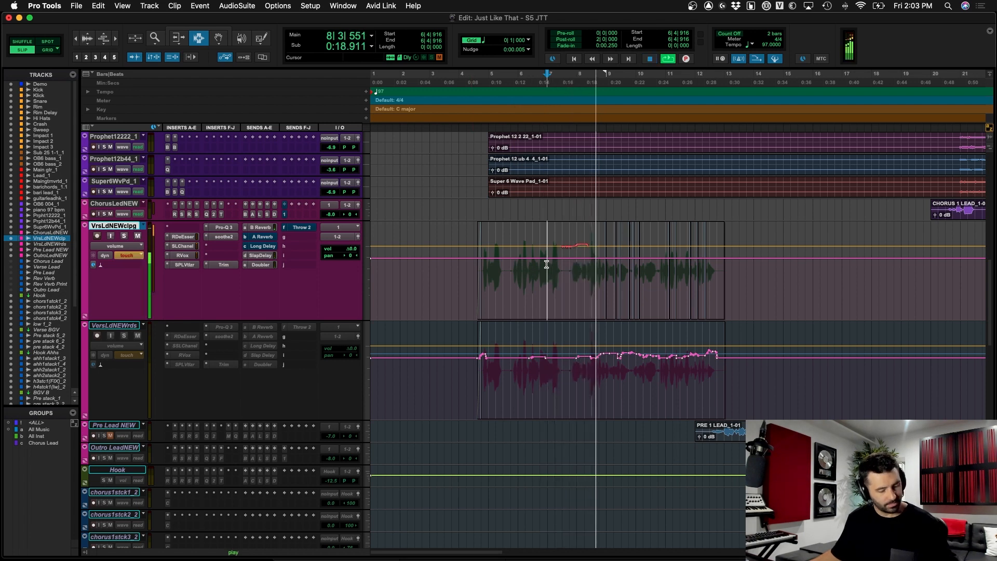
key("space")
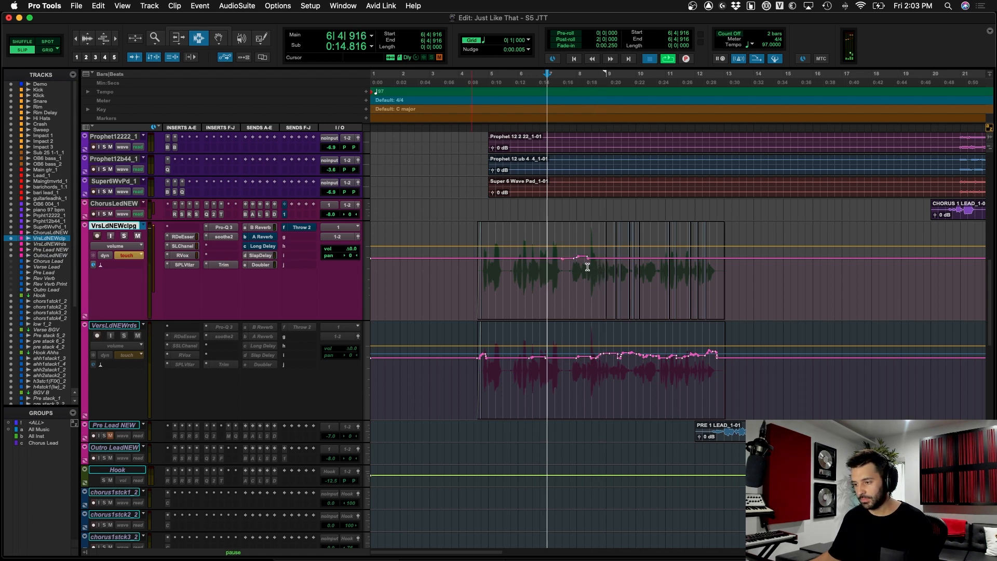
- Replay the phrase from bar 7, beat 3, and write a short volume raise around beat 3 of bar 8
left_click(587, 267)
key("t")
key("t")
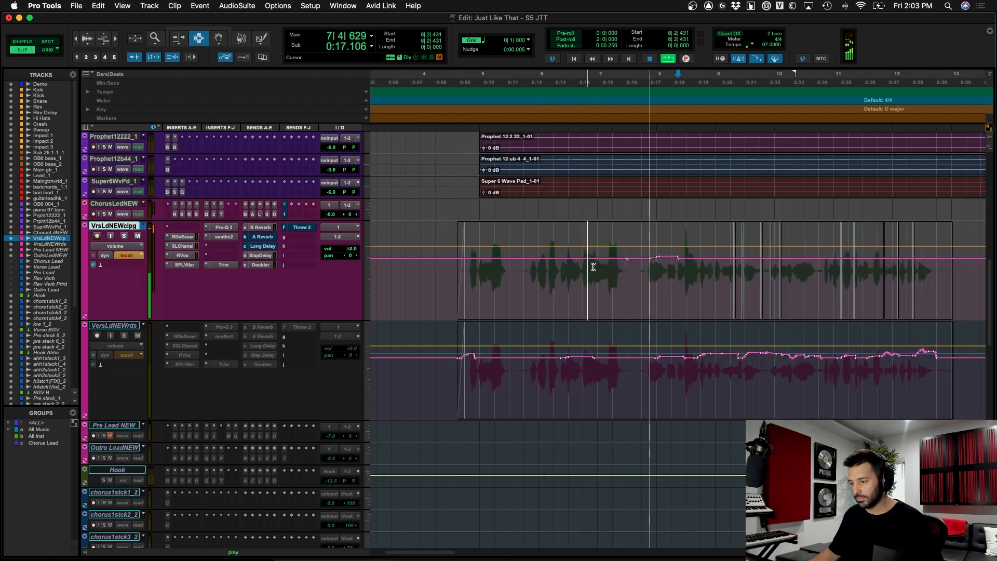
left_click(584, 269)
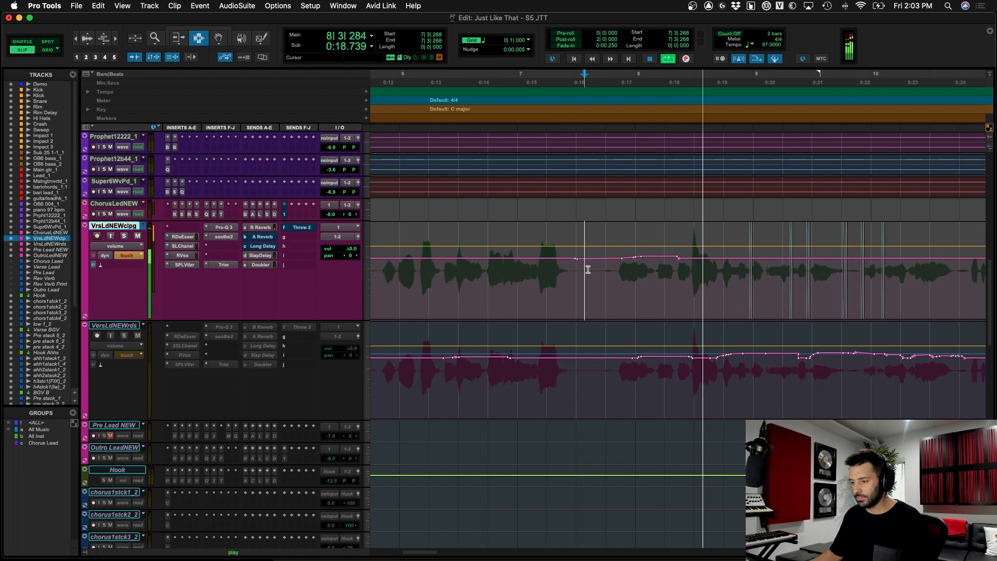
key("space")
key("space")
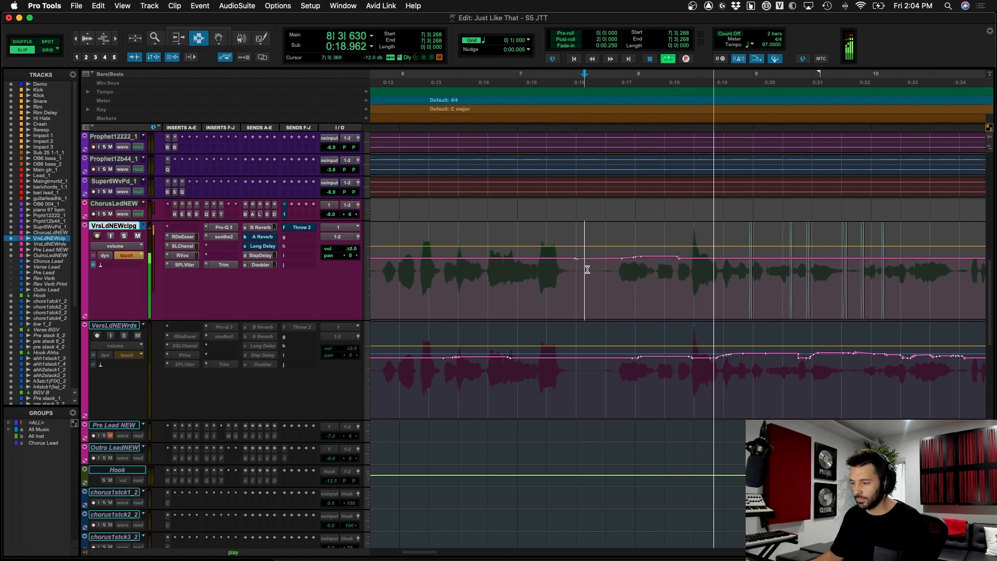
key("space")
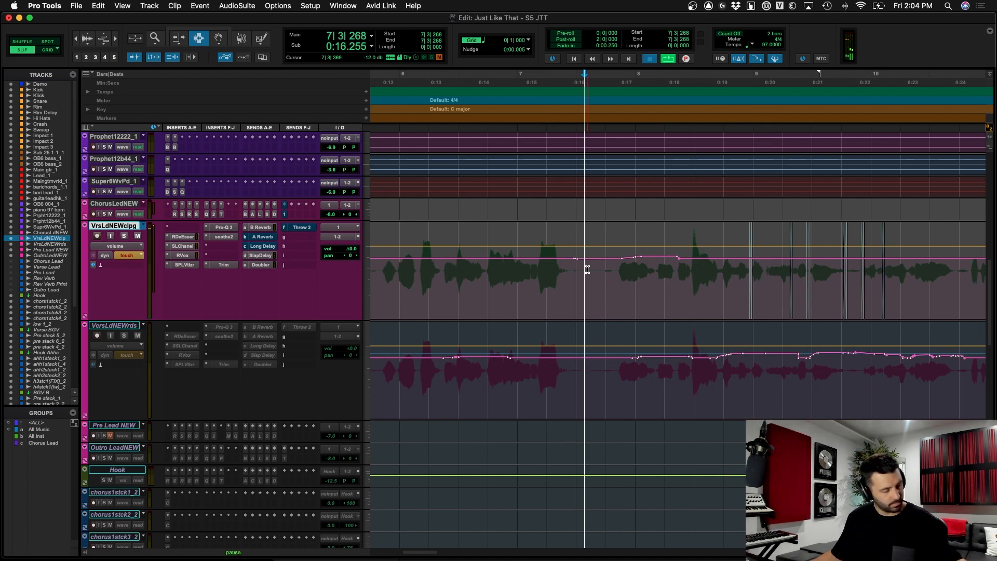
key("space")
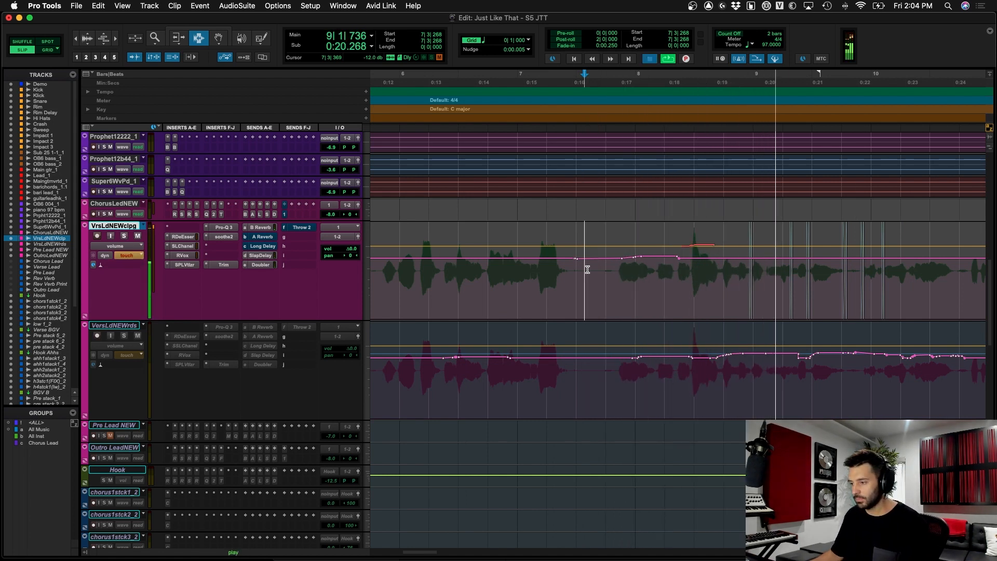
key("space")
key("space")
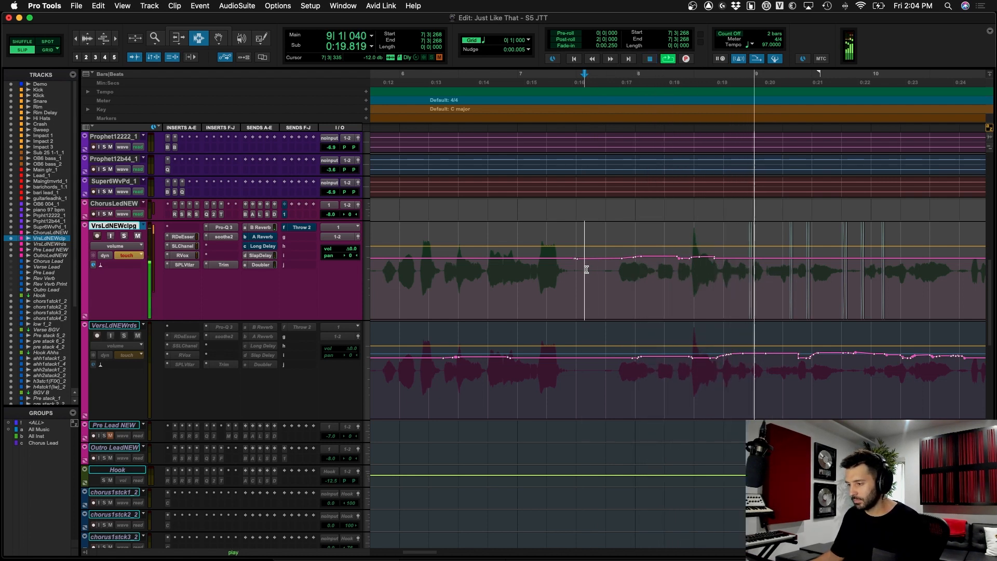
- Play from the start of bar 8 and write a longer volume raise from its end through most of bar 9
left_click(664, 265)
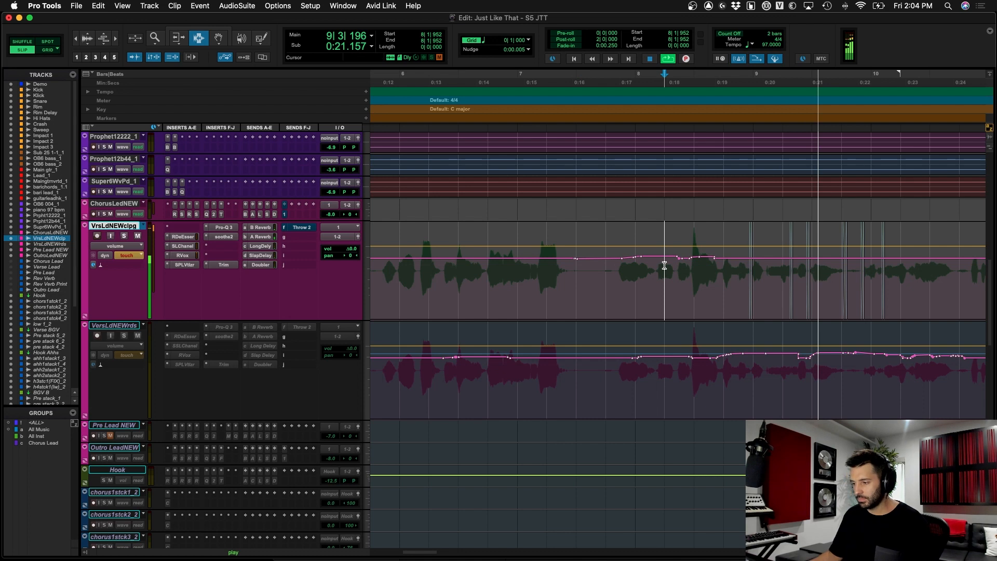
key("space")
key("space")
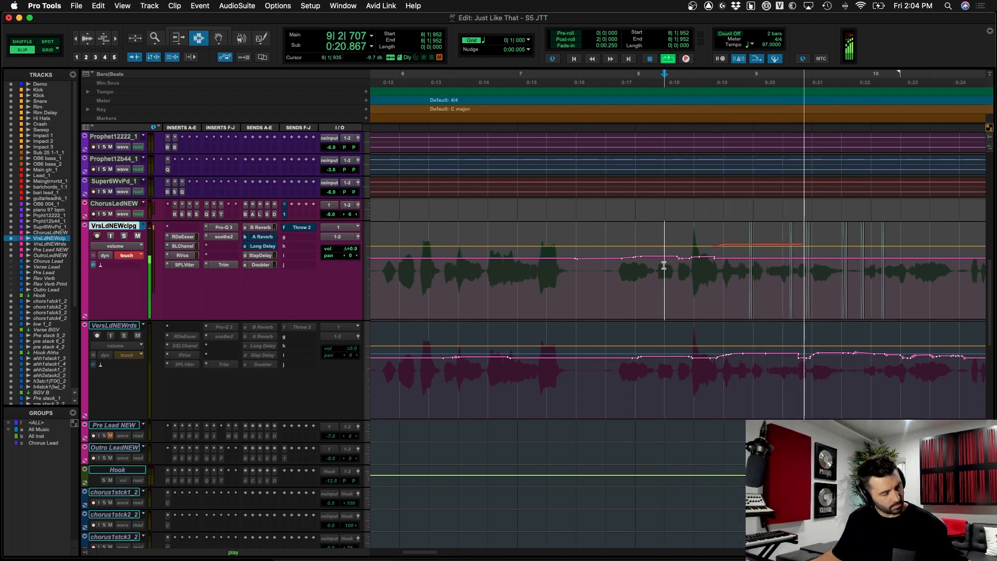
key("space")
- Replay bar 8 and write a small volume dip at the start of bar 9, then audition the ride
left_click(694, 269)
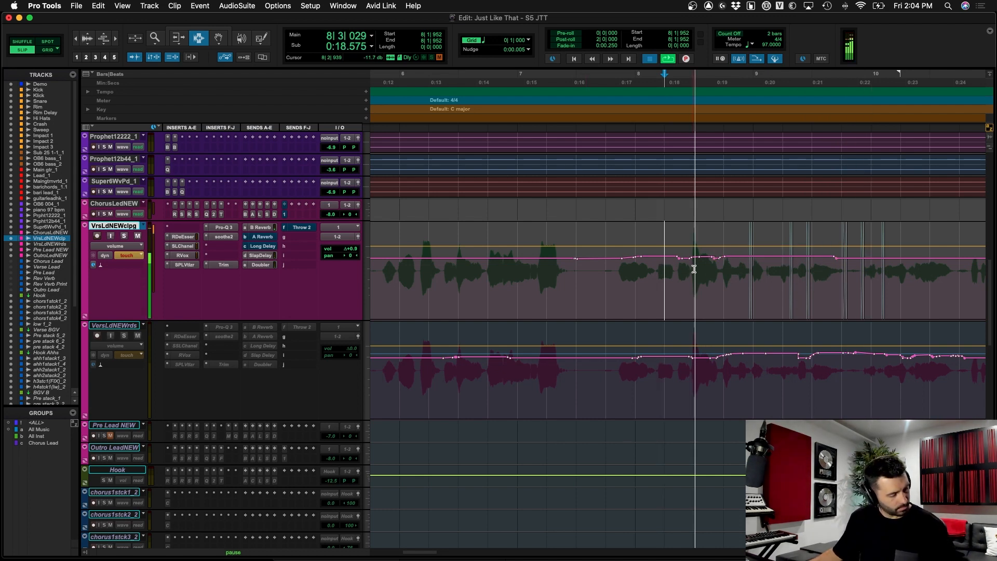
key("space")
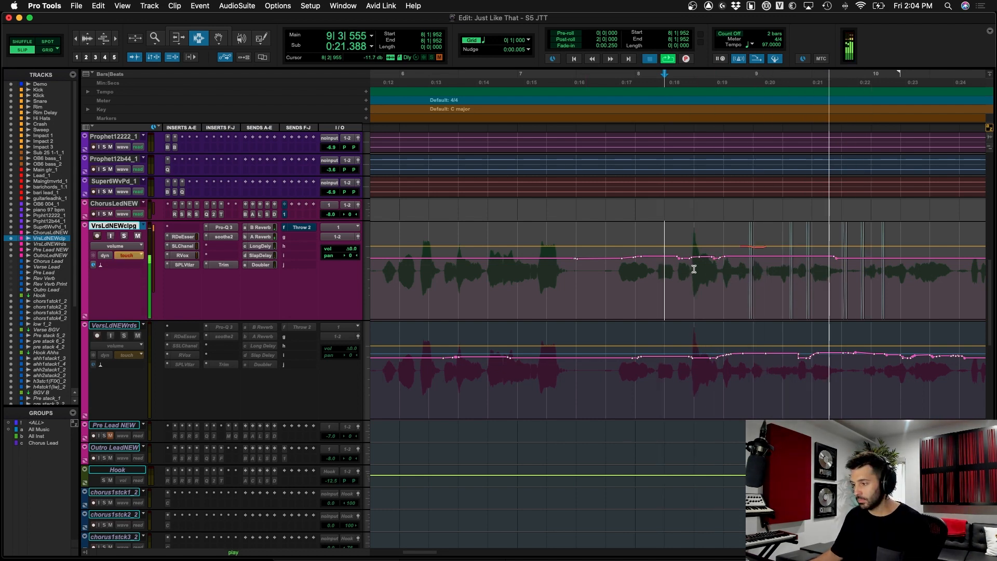
key("space")
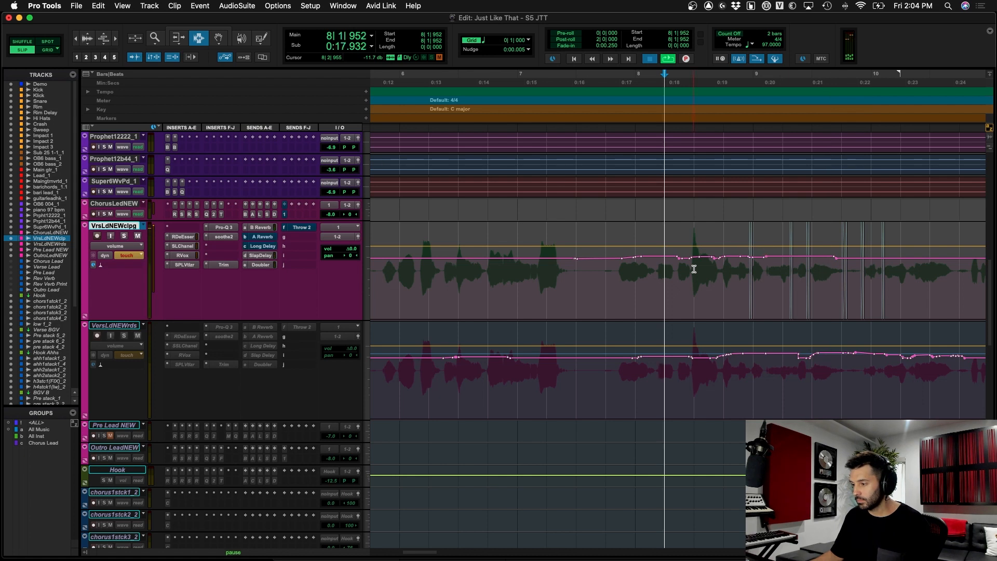
key("space")
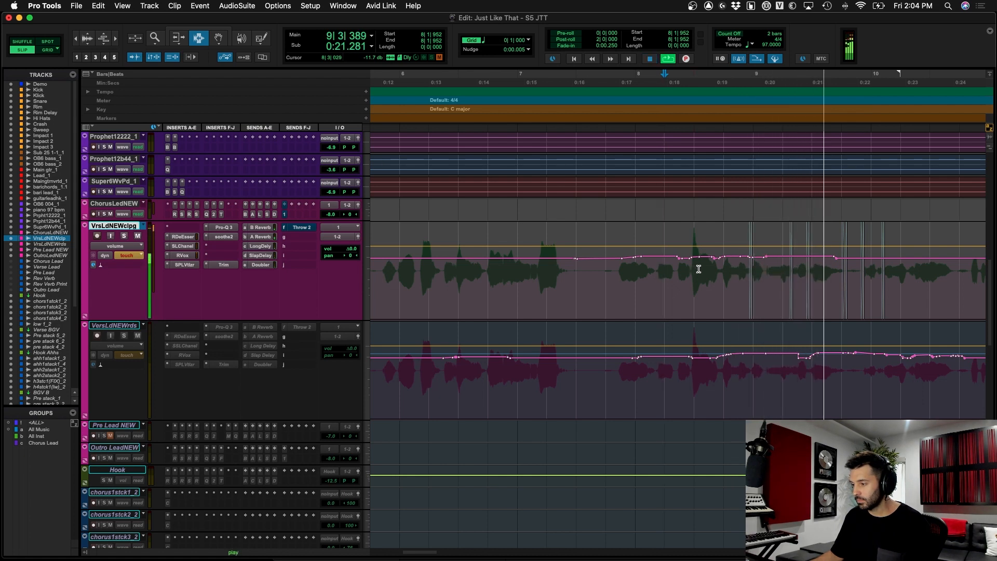
key("space")
- Play from bar 8, beat 3, and write a brief volume dip around beat 2 of bar 9
left_click(734, 267)
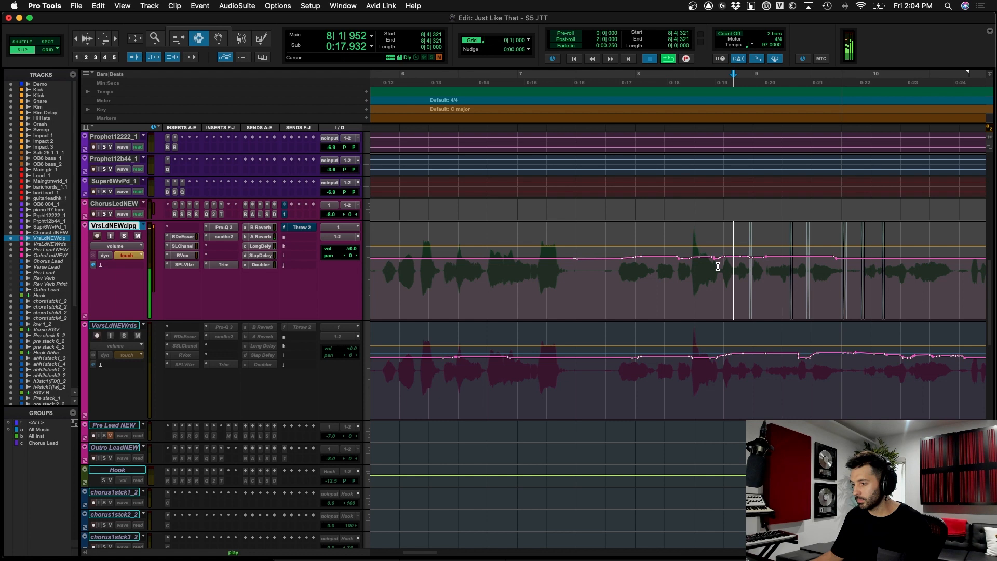
left_click(718, 266)
key("space")
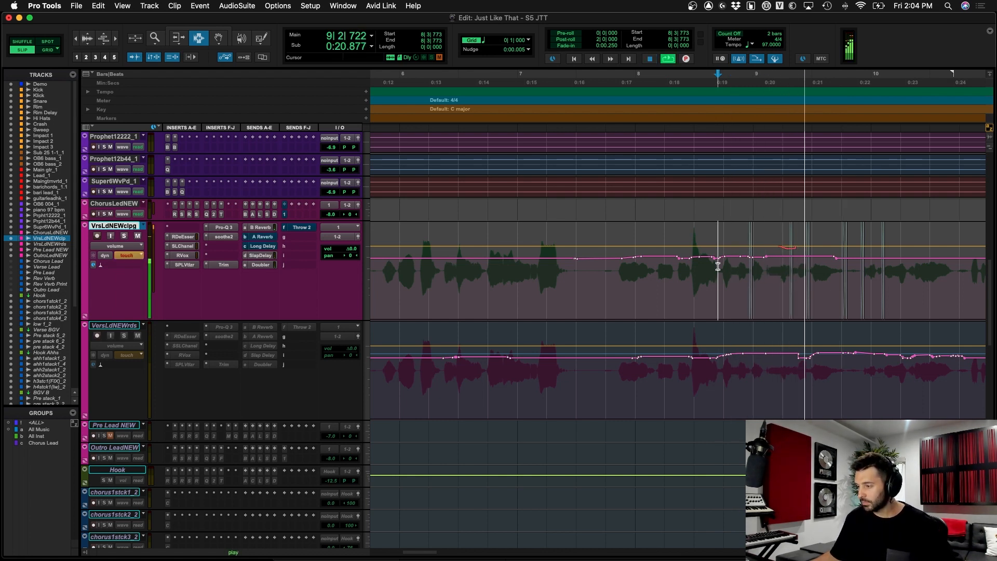
key("space")
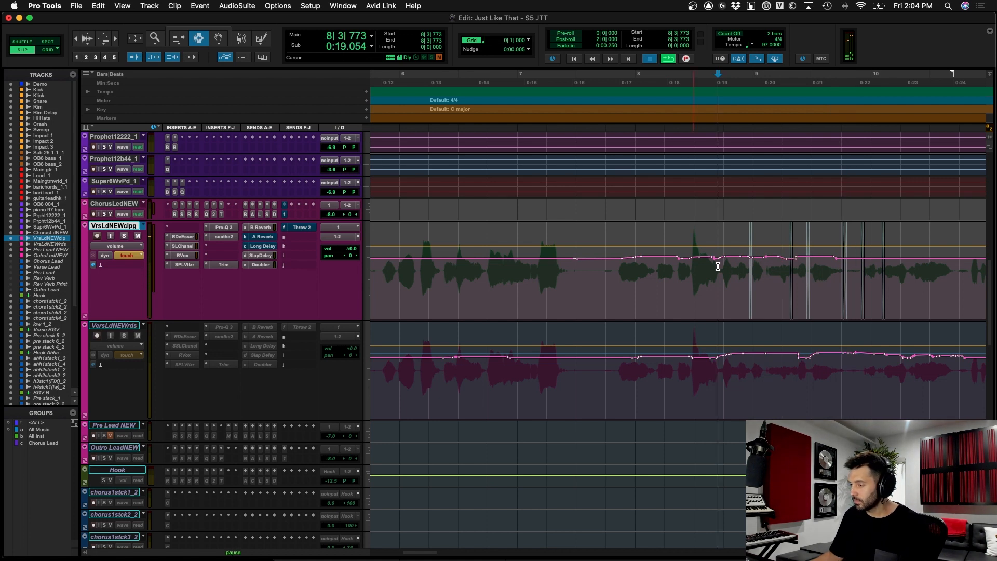
- Audition the rest of the verse, write a short volume raise leading into bar 12, and replay it from late bar 10
key("space")
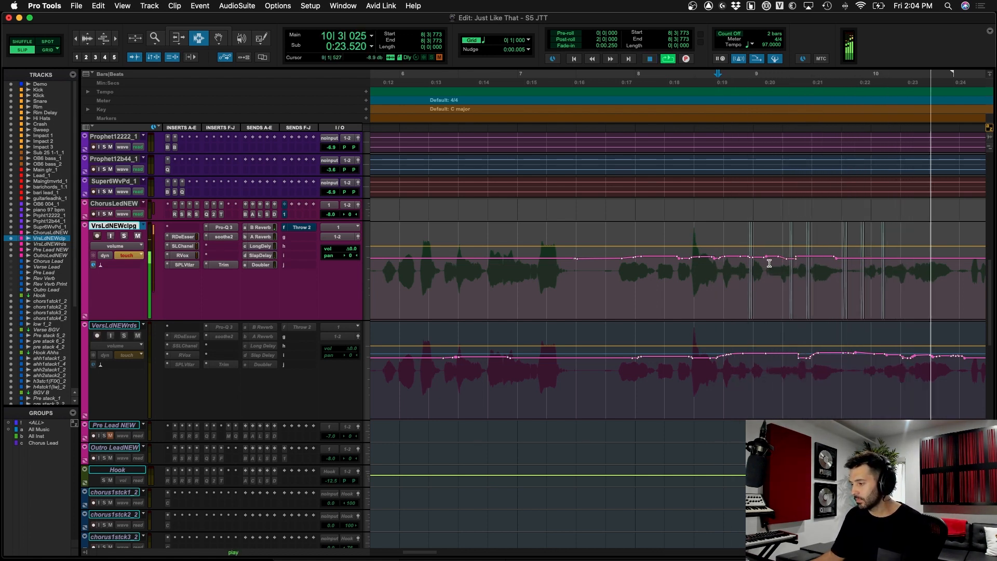
key("super+bracketleft")
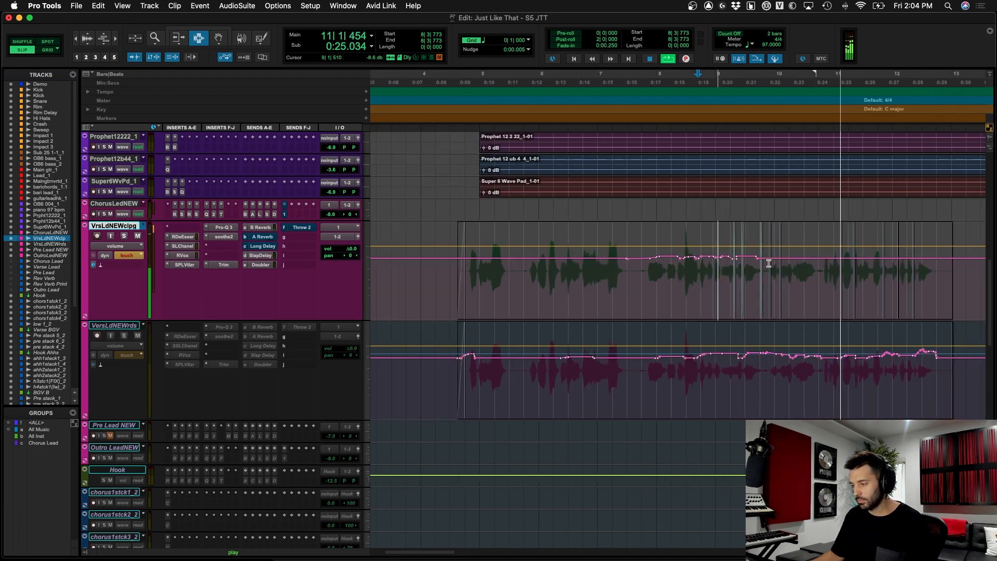
left_click(831, 264)
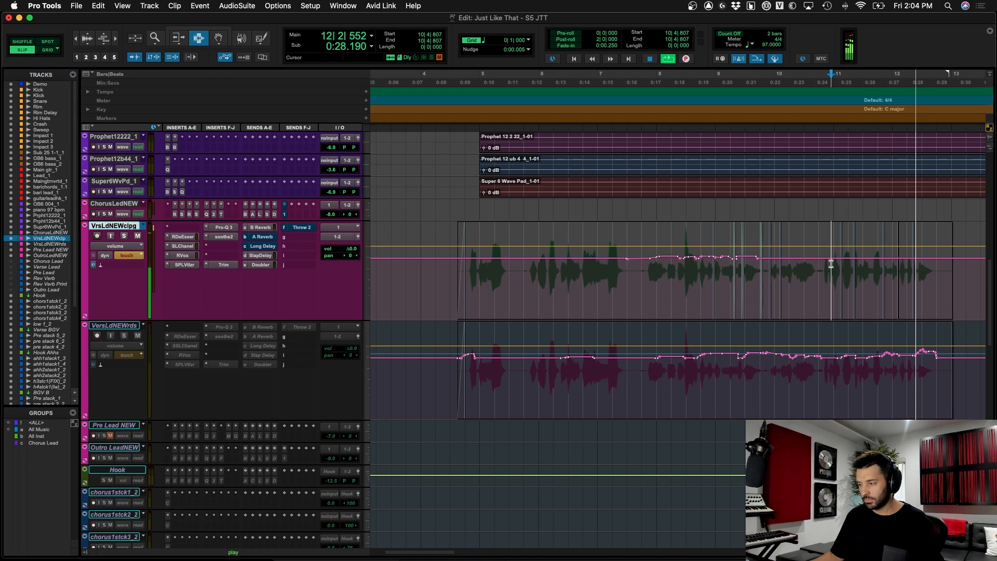
key("space")
key("space")
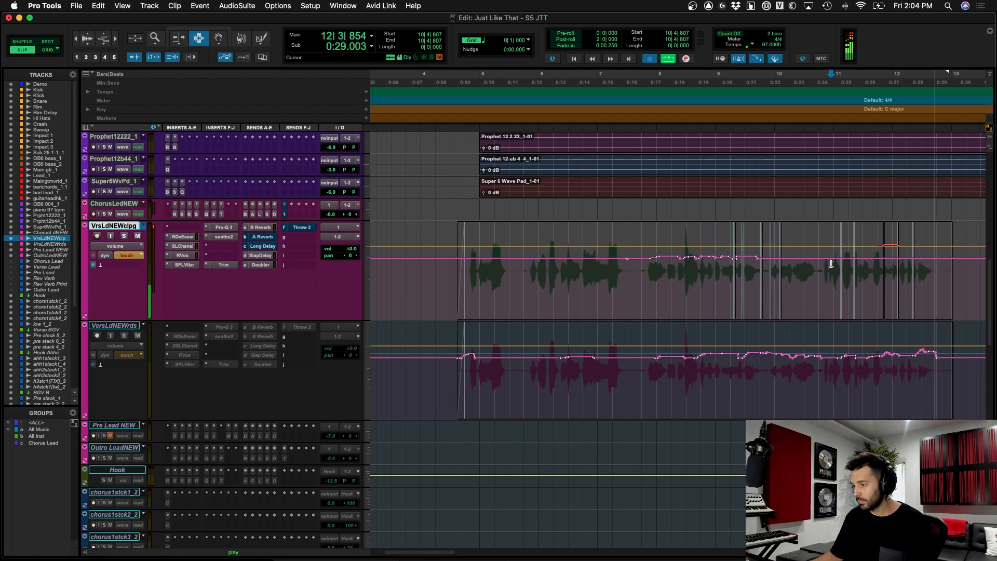
key("space")
key("space")
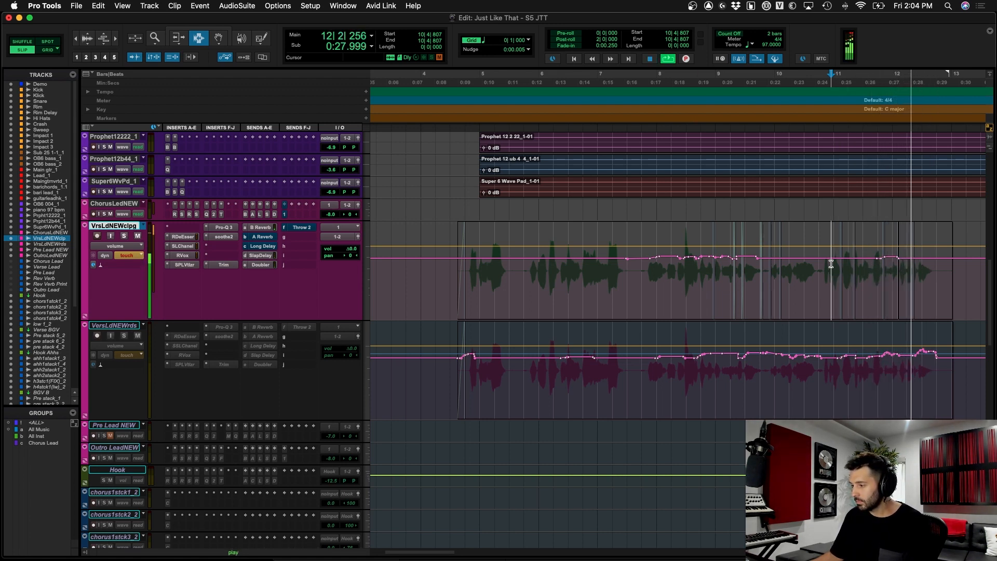
- Replay from late bar 10, write a small volume raise in the first half of bar 12 on the clip-gained vocal, and audition it
key("space")
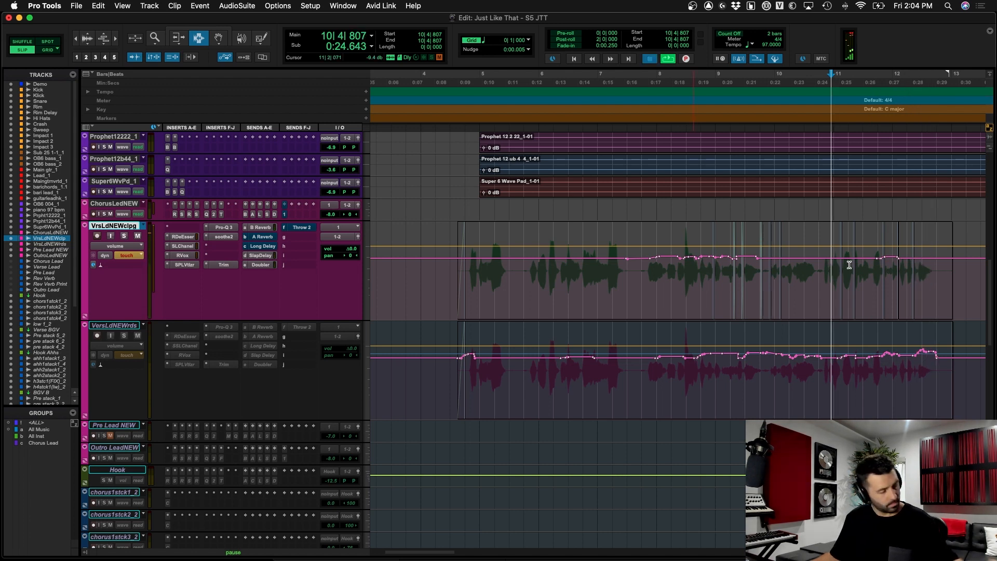
key("space")
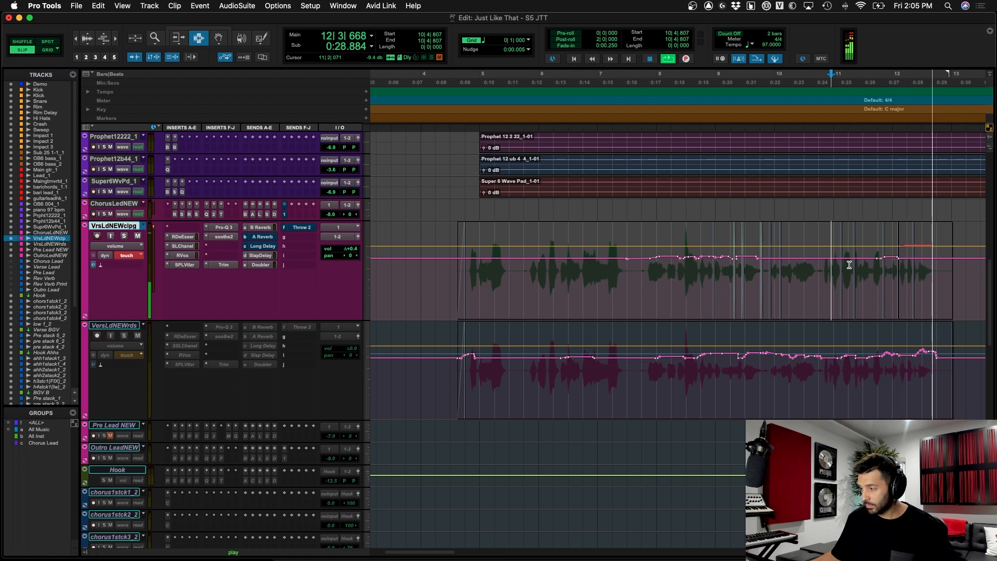
key("space")
key("space")
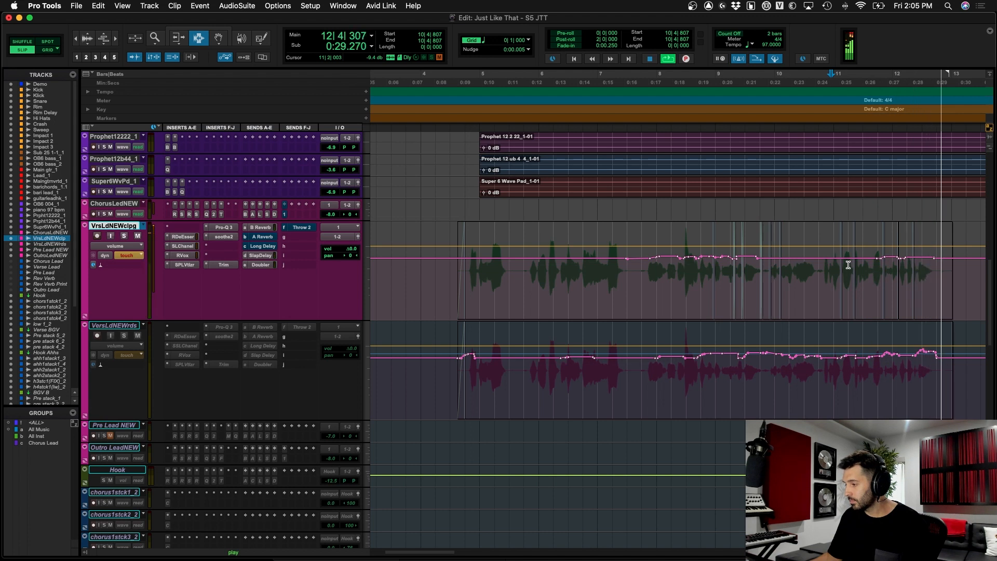
key("space")
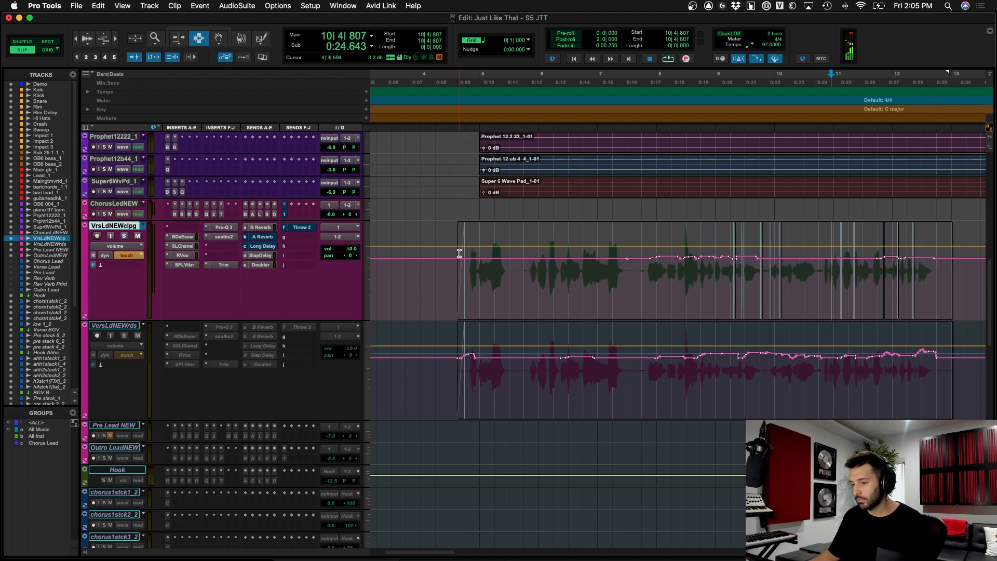
- Review the volume rides written on the clip-gained vocal, highlighting late bar 7 through bar 9, then the starts of bars 12 and 9
left_click(460, 253)
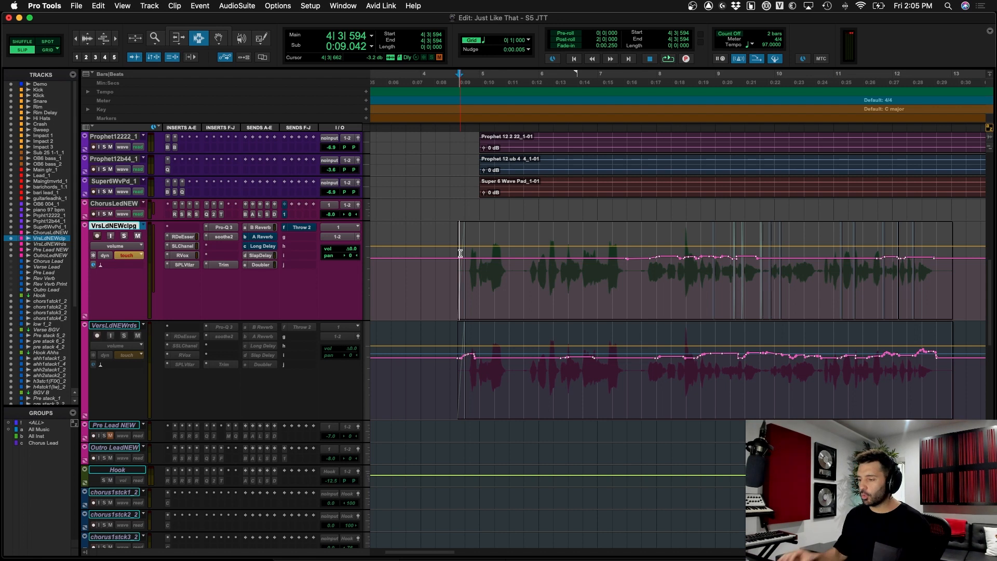
left_click(652, 267)
left_click_drag(674, 270, 754, 272)
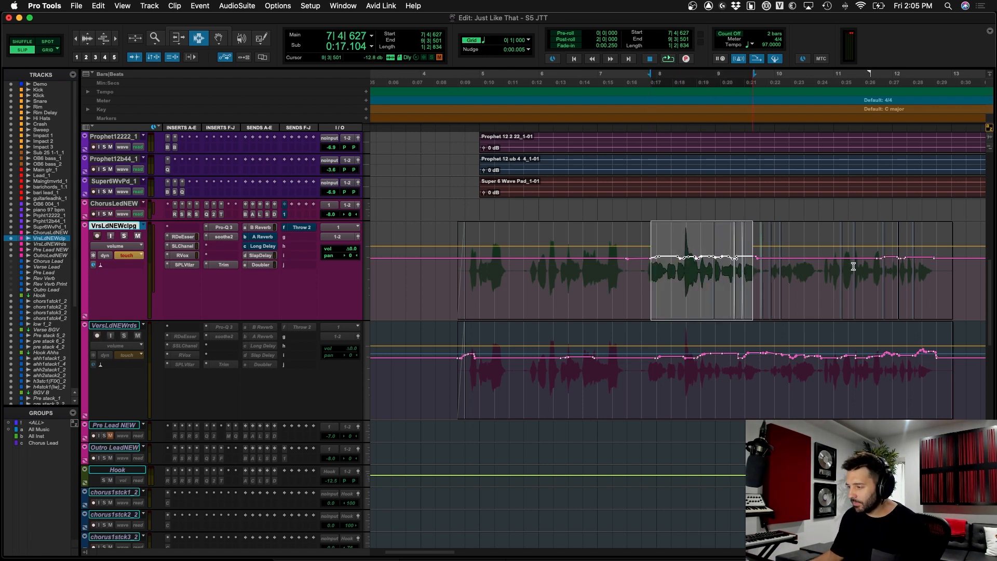
left_click_drag(899, 269, 904, 268)
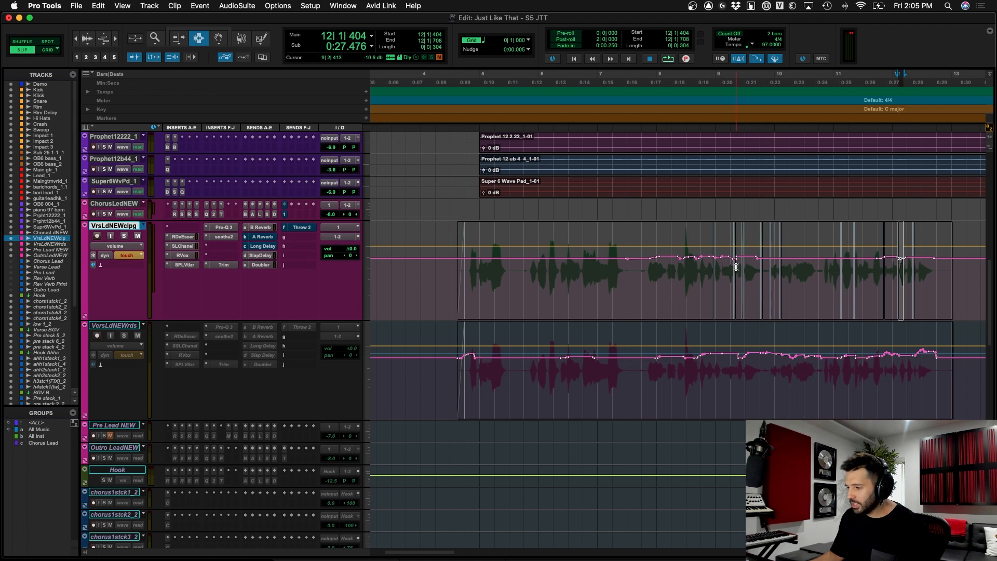
left_click_drag(734, 266, 729, 267)
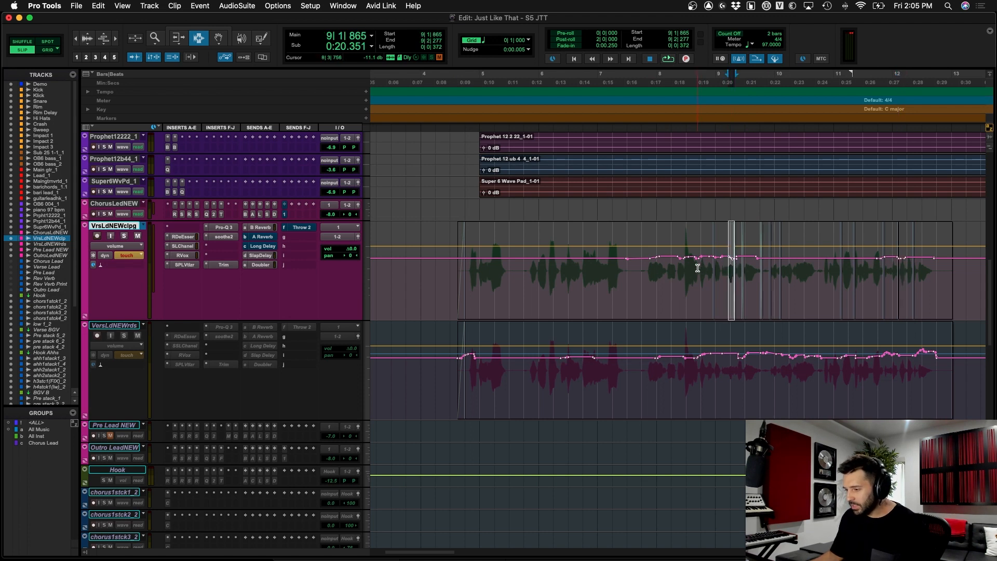
left_click(698, 268)
scroll(697, 275, "right", 3)
left_click(697, 275)
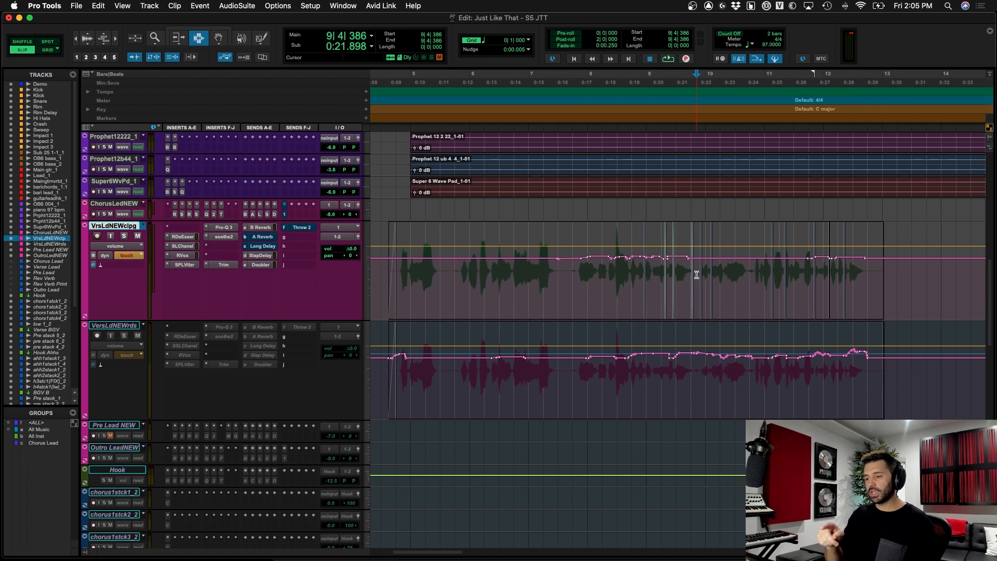
- Examine the loud peak around beats 2 to 3 of bar 8 and its volume automation on the clip-gained vocal
left_click(621, 267)
key("super+bracketright")
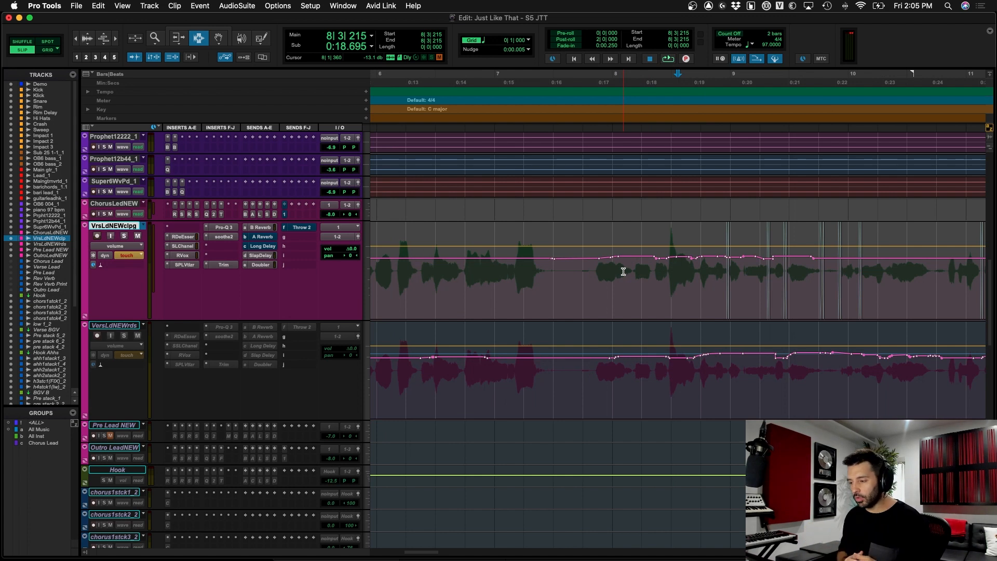
left_click_drag(670, 269, 681, 240)
left_click(680, 270)
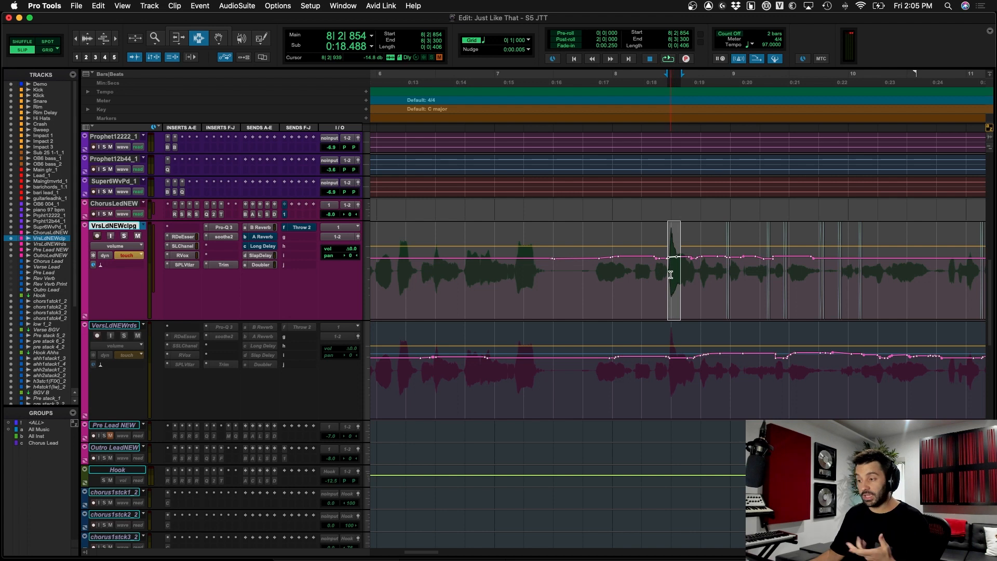
mouse_move(669, 274)
left_mouse_down()
mouse_move(680, 274)
mouse_move(668, 274)
left_mouse_up()
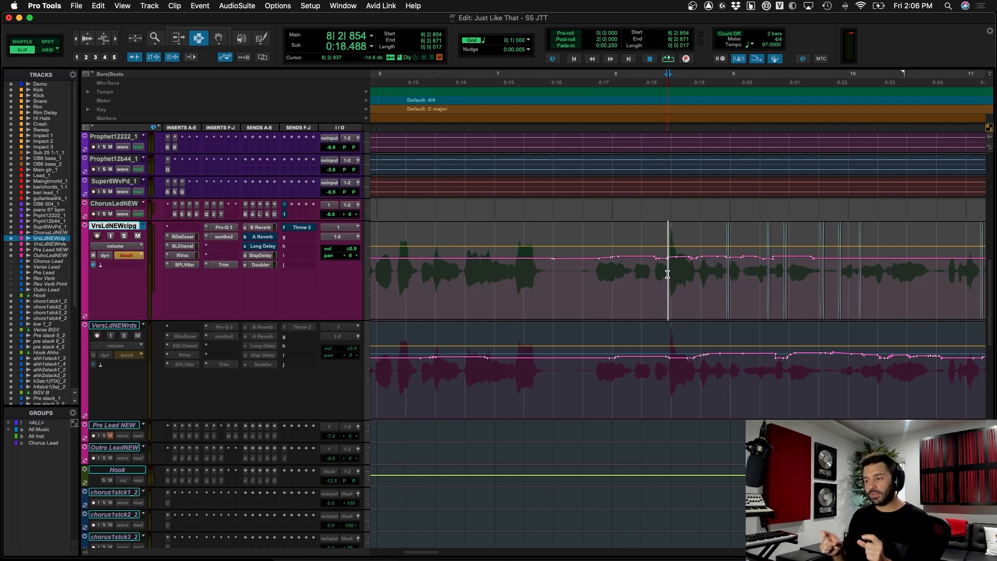
scroll(668, 274, "left", 2)
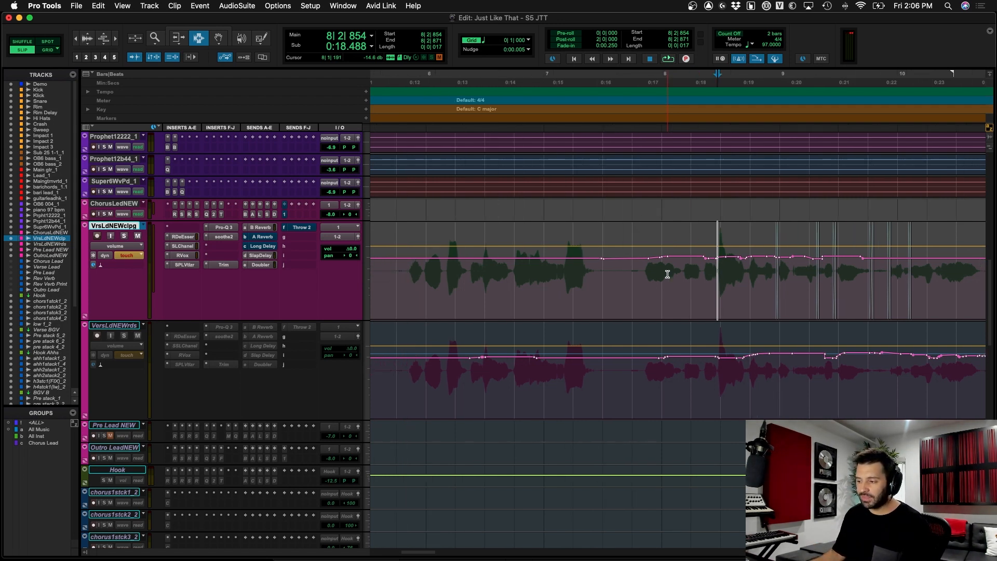
left_click_drag(716, 269, 729, 270)
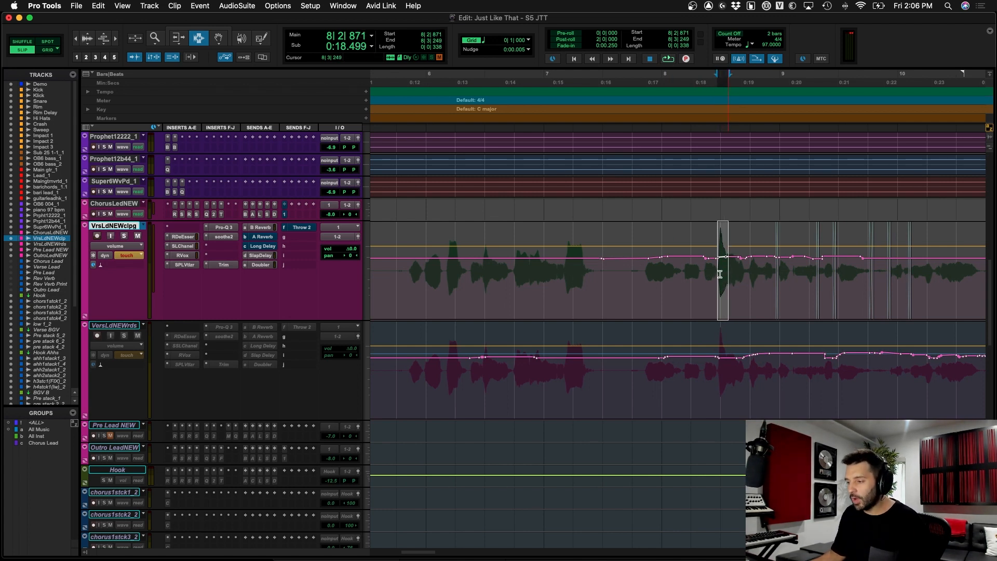
left_click(718, 269)
left_click(720, 269)
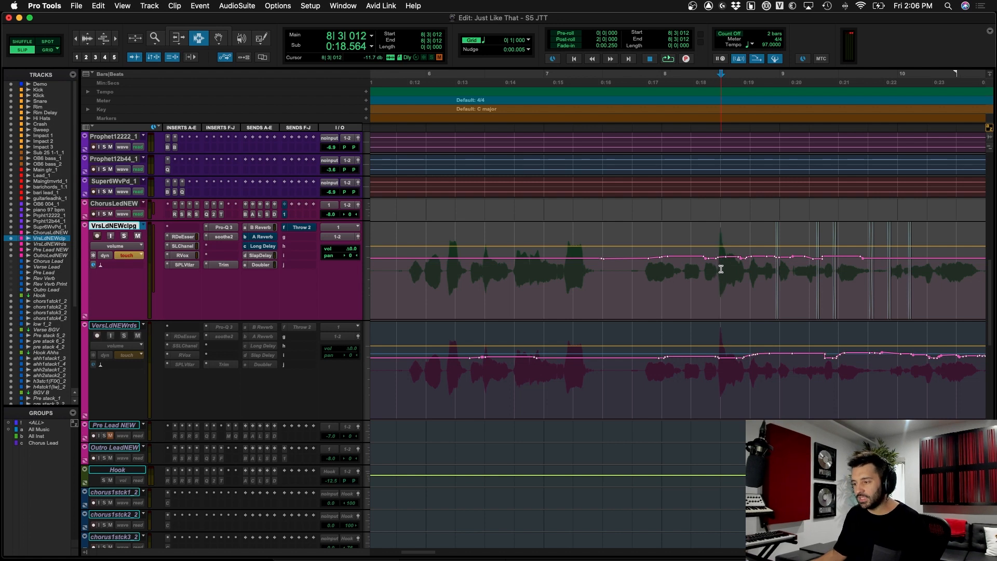
- Select bars 9 through 12 of the clip-gained verse vocal and change its track view to waveform
key("super+bracketleft")
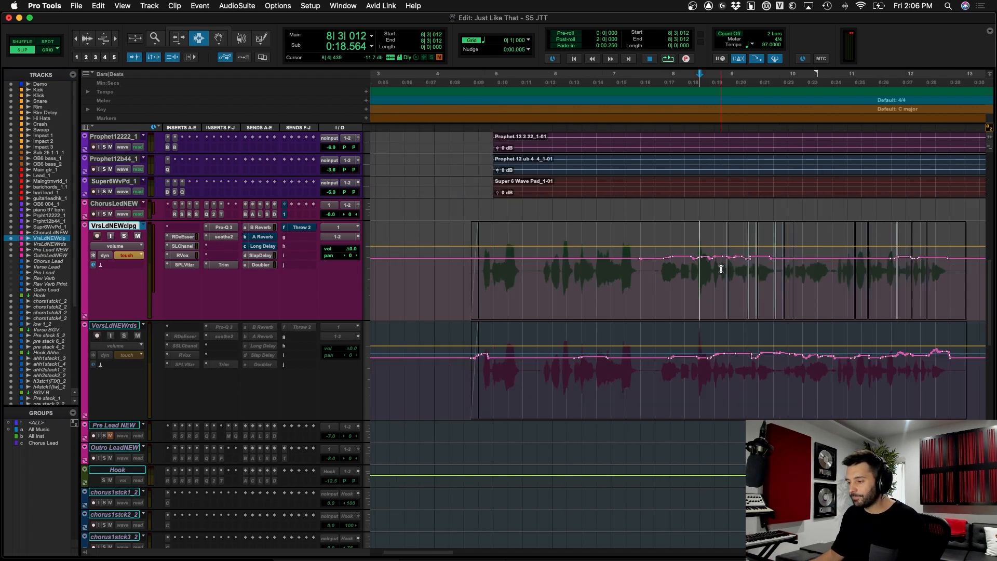
key("super+bracketleft")
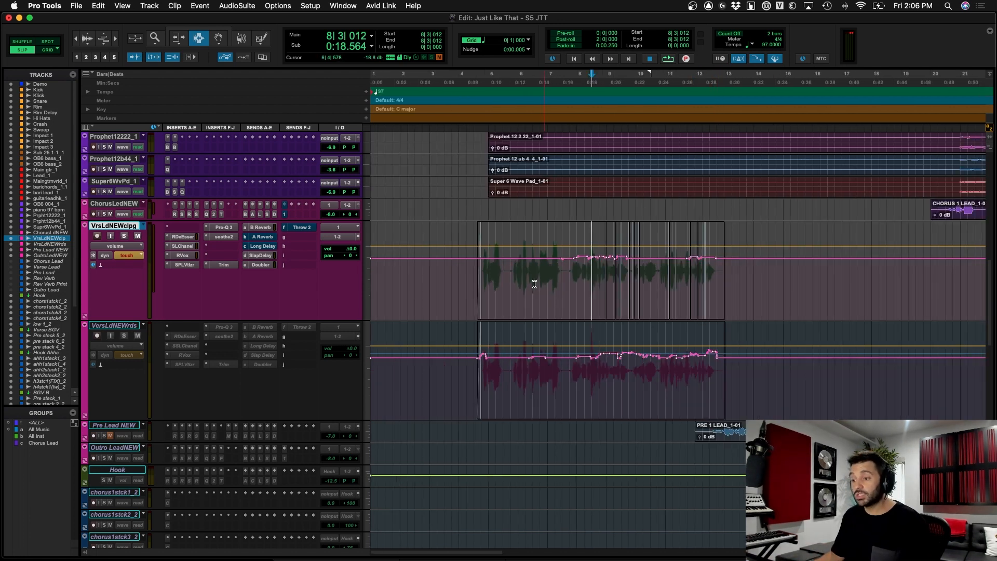
left_click(479, 285)
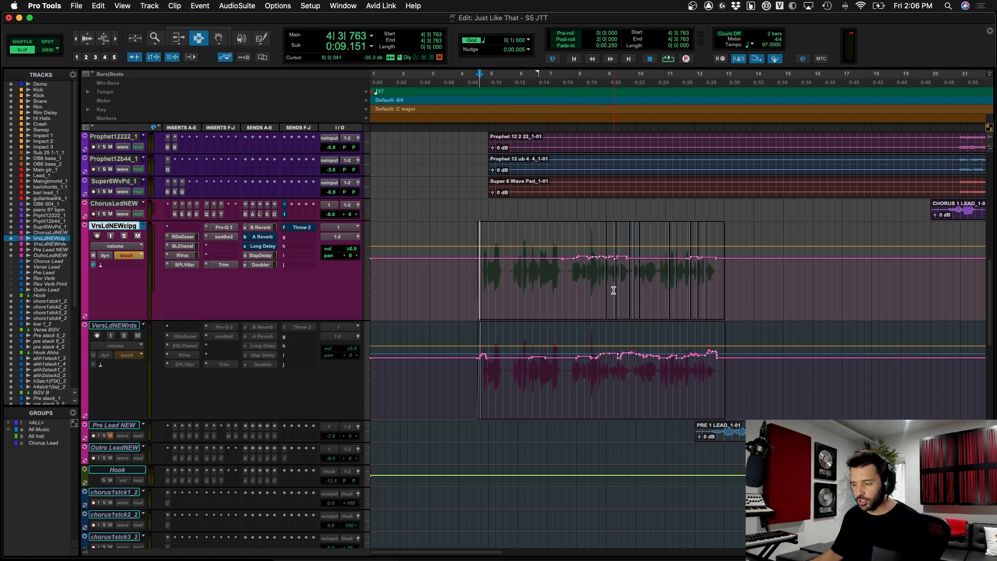
left_click_drag(607, 291, 710, 295)
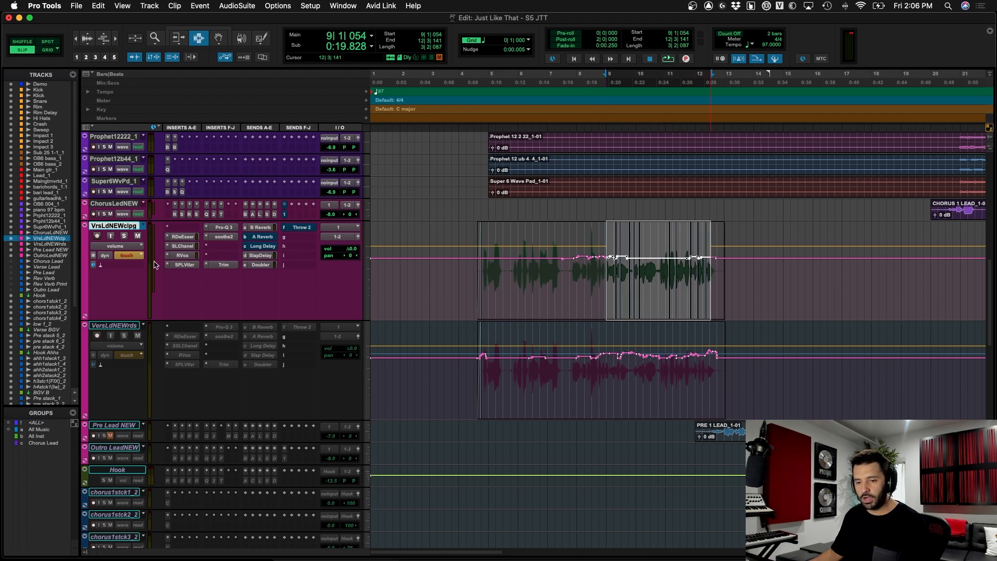
left_click(125, 246)
left_click(115, 223)
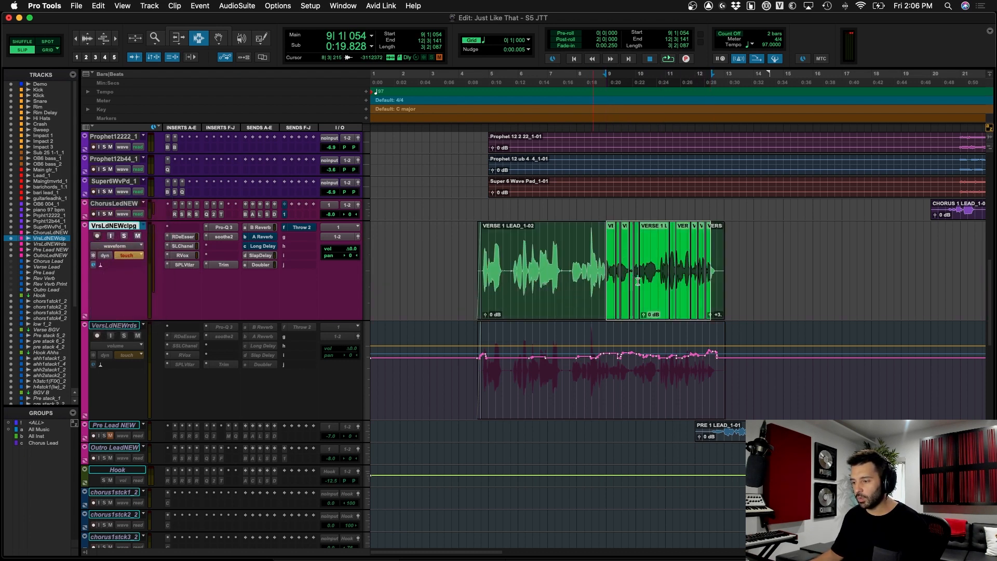
- Compare the +2.8 dB clip at the start of bar 9 with the volume-ride track's automation curve across bars 8 to 10
left_click(654, 275)
scroll(654, 275, "up", 2)
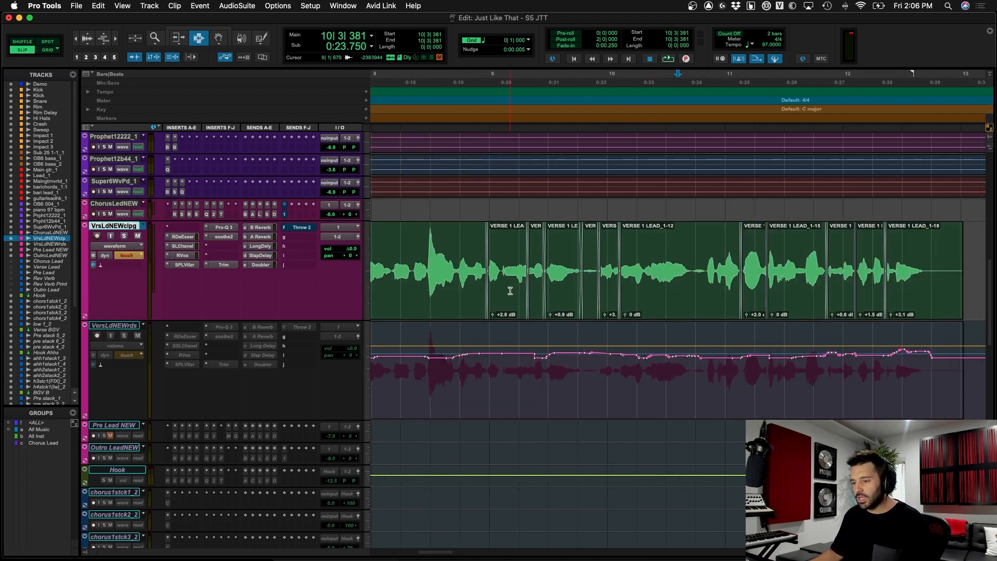
left_click_drag(488, 283, 526, 285)
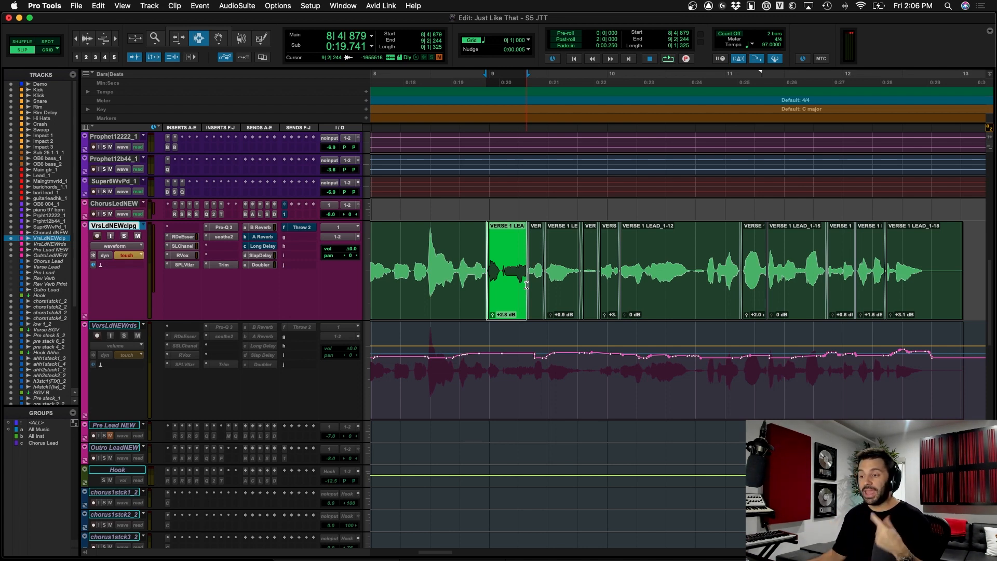
left_click_drag(421, 373, 539, 382)
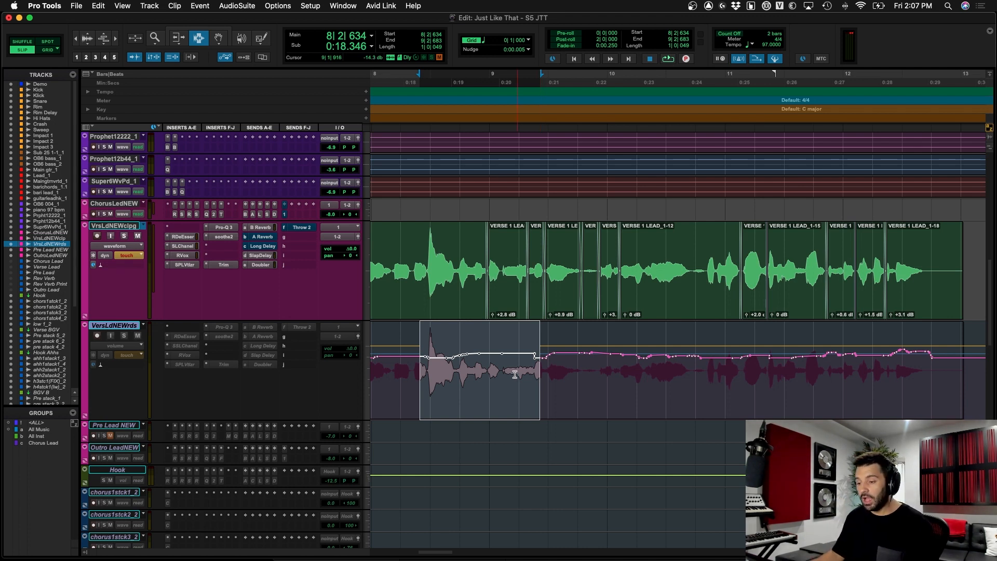
left_click_drag(409, 380, 483, 380)
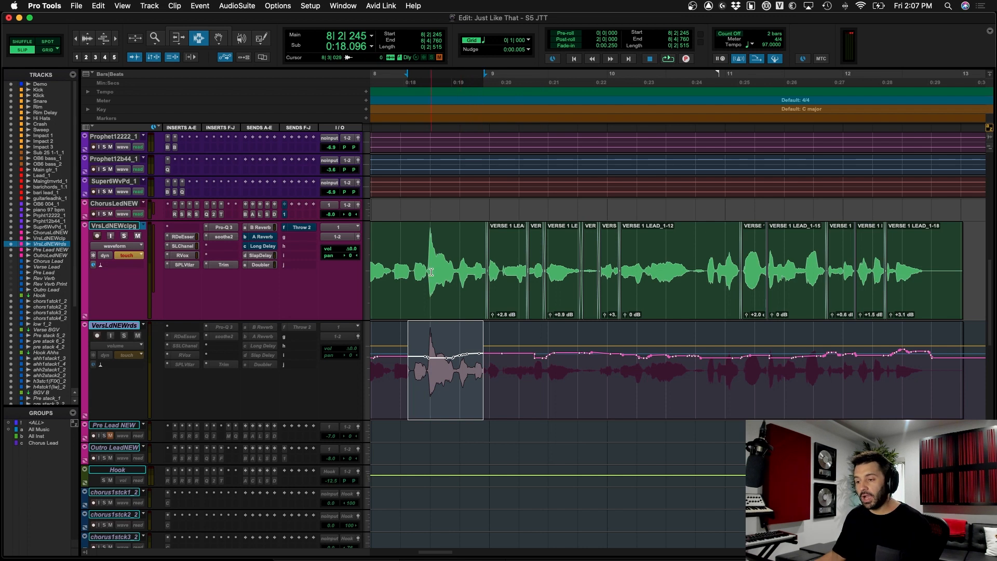
left_click_drag(431, 270, 804, 284)
left_click_drag(396, 373, 687, 376)
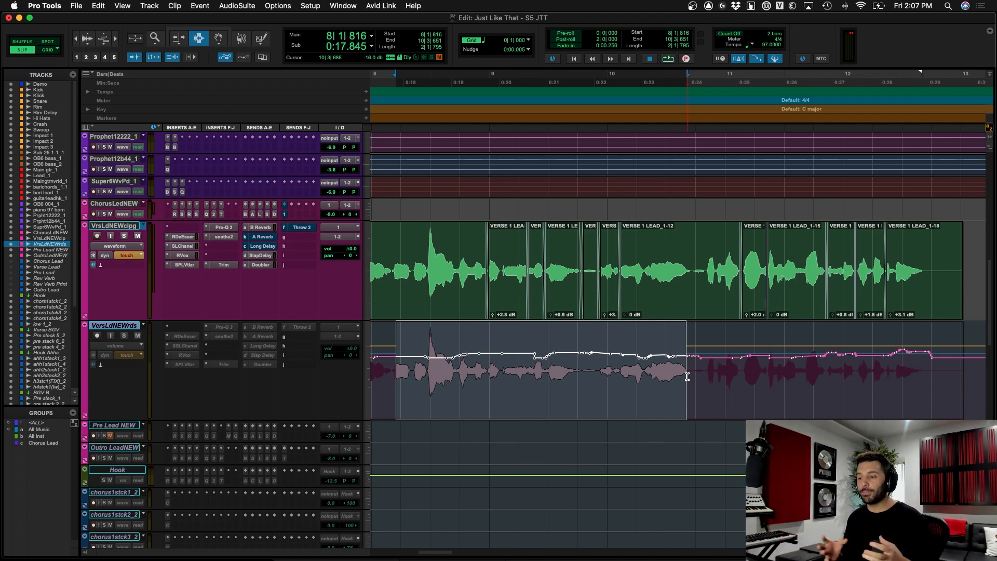
- Contrast the separate gain-adjusted clips from late bar 8 to bar 10 with the gradual rides after the bar 8 peak on the volume-ride track
left_click(425, 277)
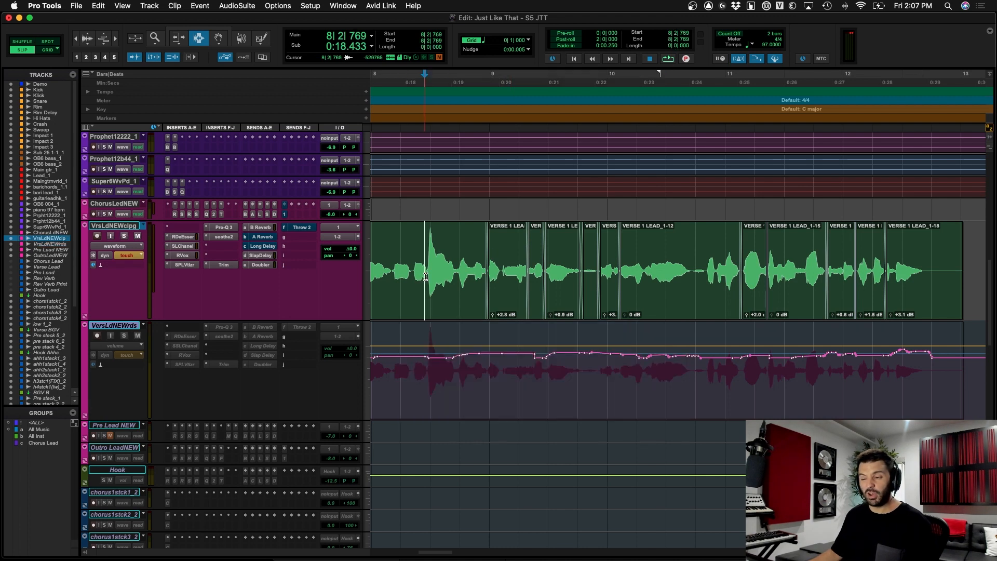
left_click_drag(426, 276, 618, 314)
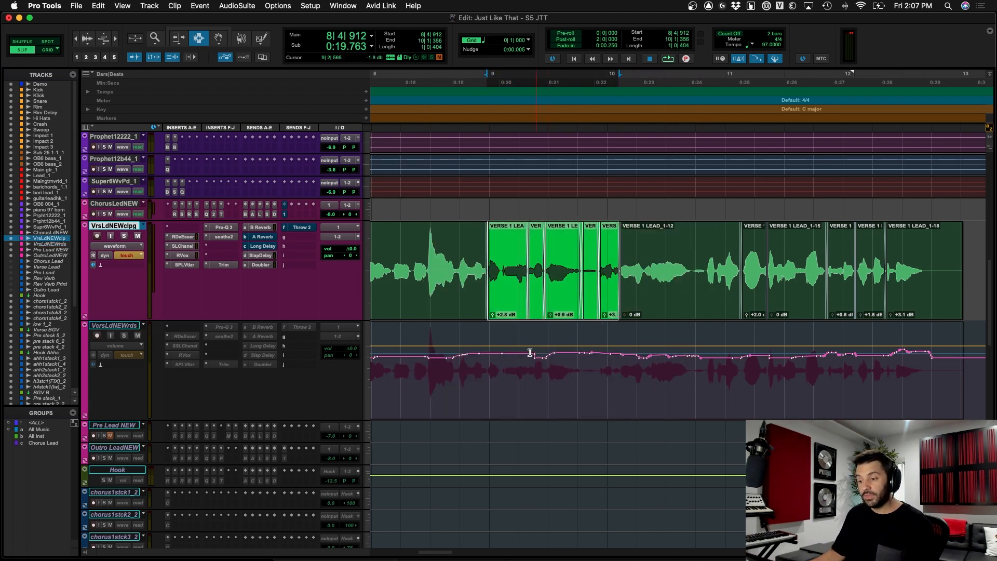
left_click_drag(435, 379, 697, 388)
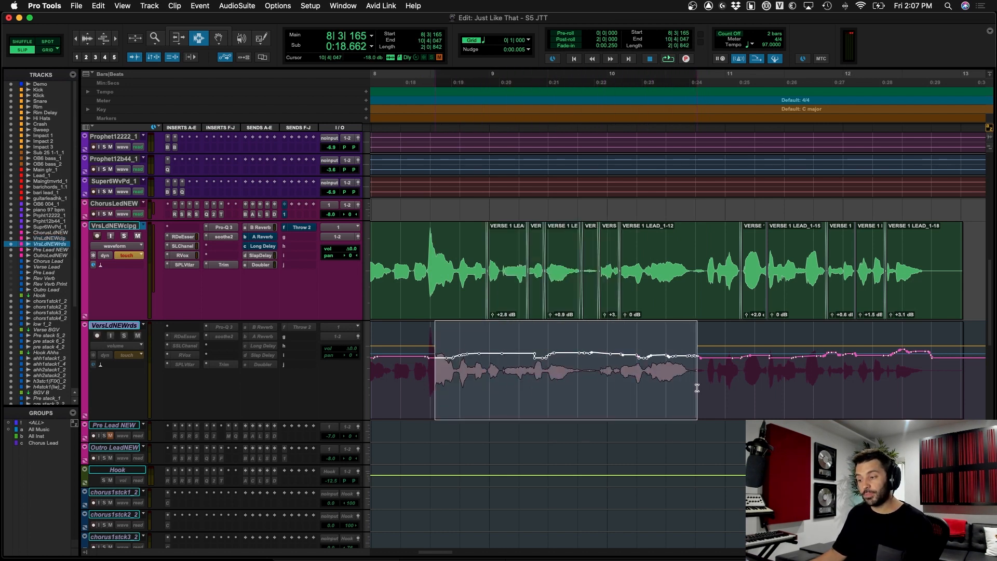
left_click_drag(416, 375, 487, 377)
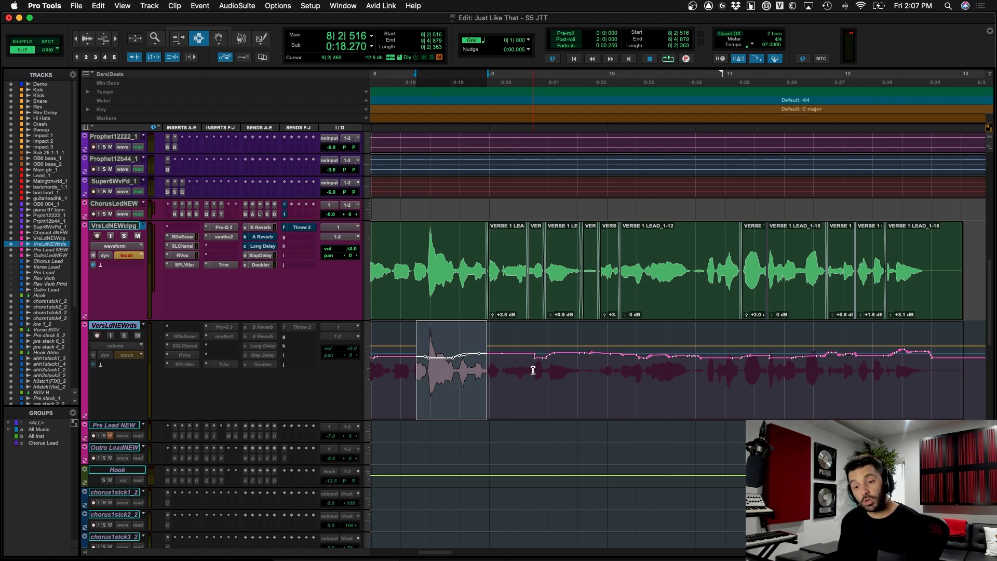
left_click_drag(491, 275, 634, 287)
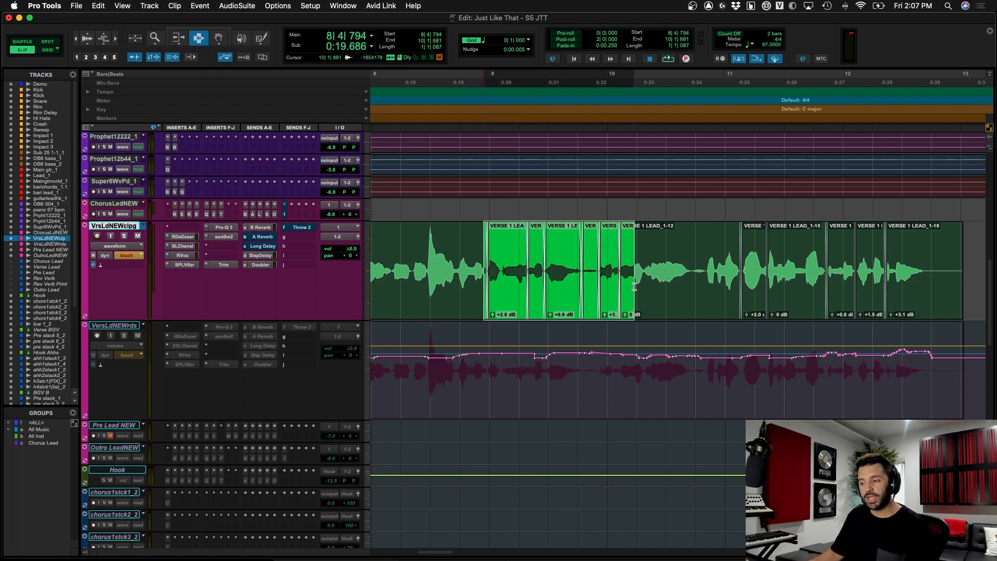
left_click(429, 372)
left_click_drag(441, 372, 532, 374)
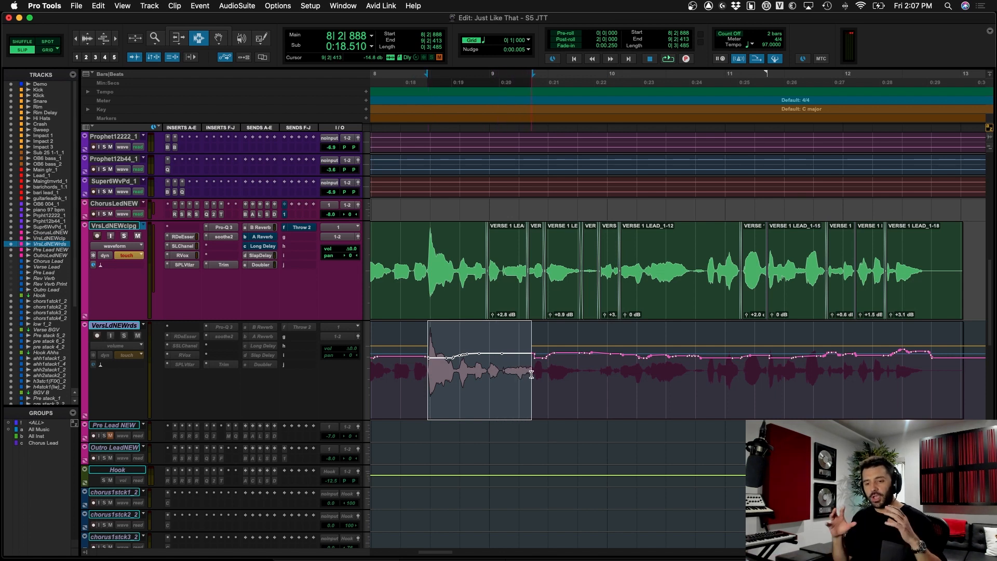